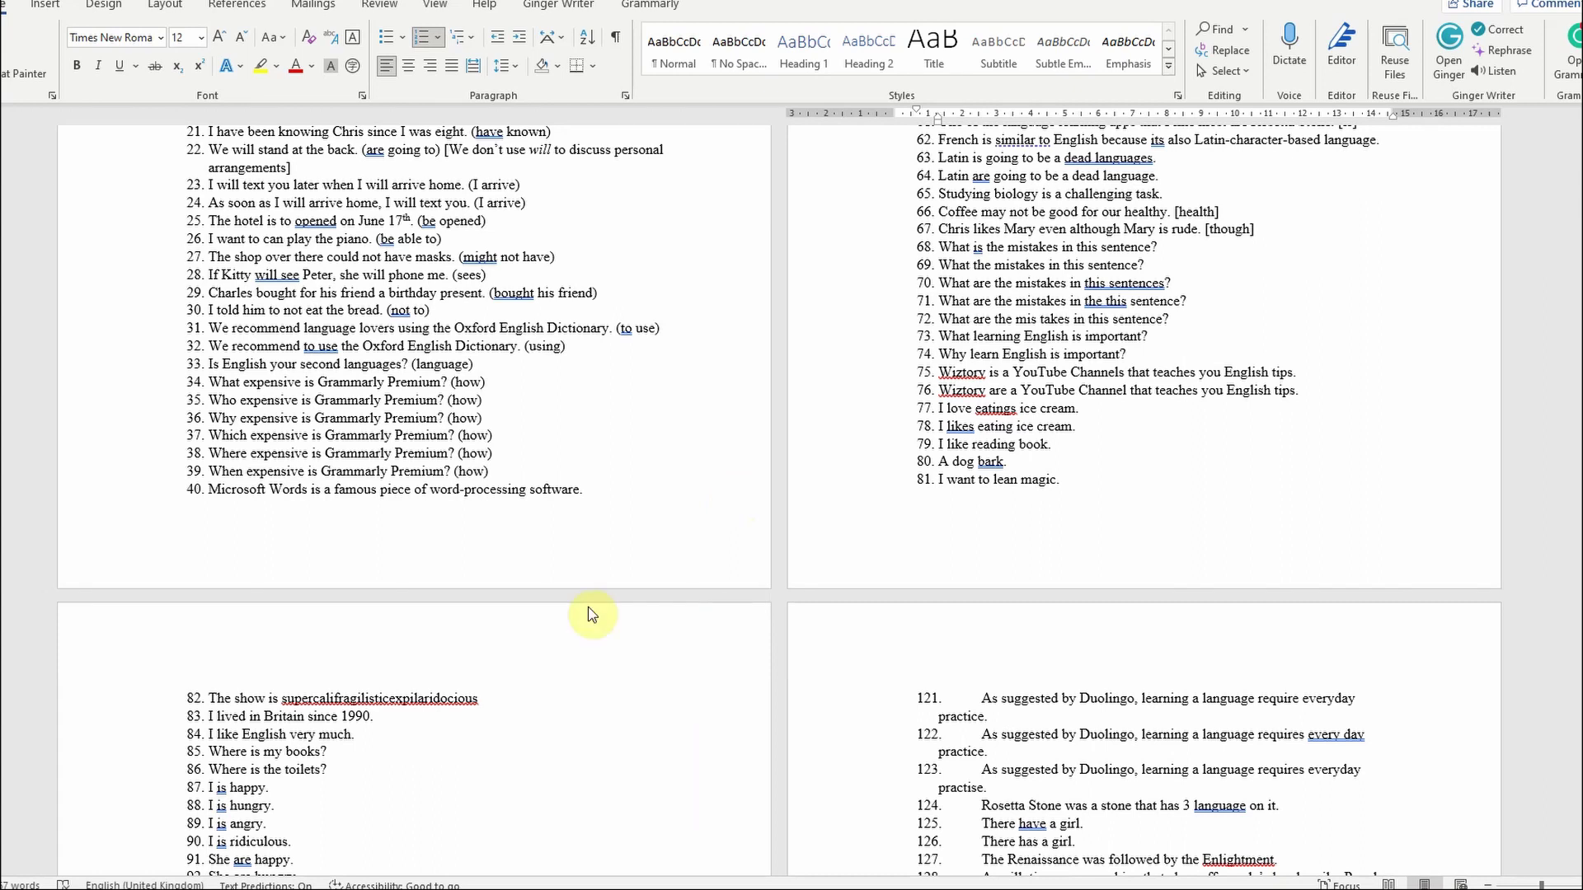
Step: Scroll over the empty Grammarly document, then bring up the blank ProWritingAid document
scroll(589, 606, "up", 4)
scroll(598, 613, "up", 2)
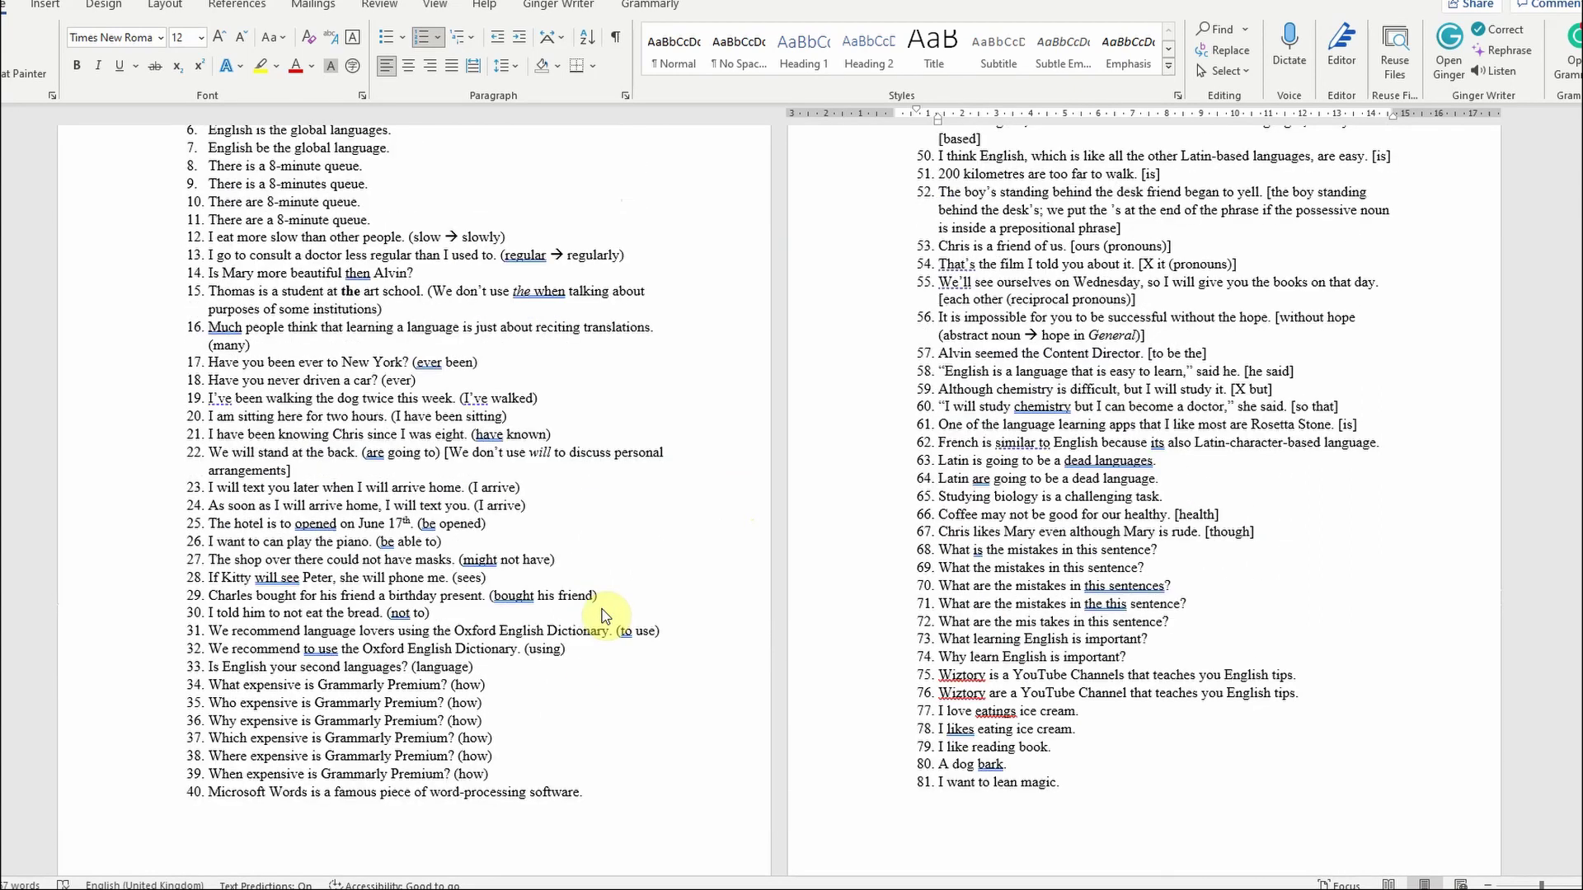
scroll(600, 617, "up", 4)
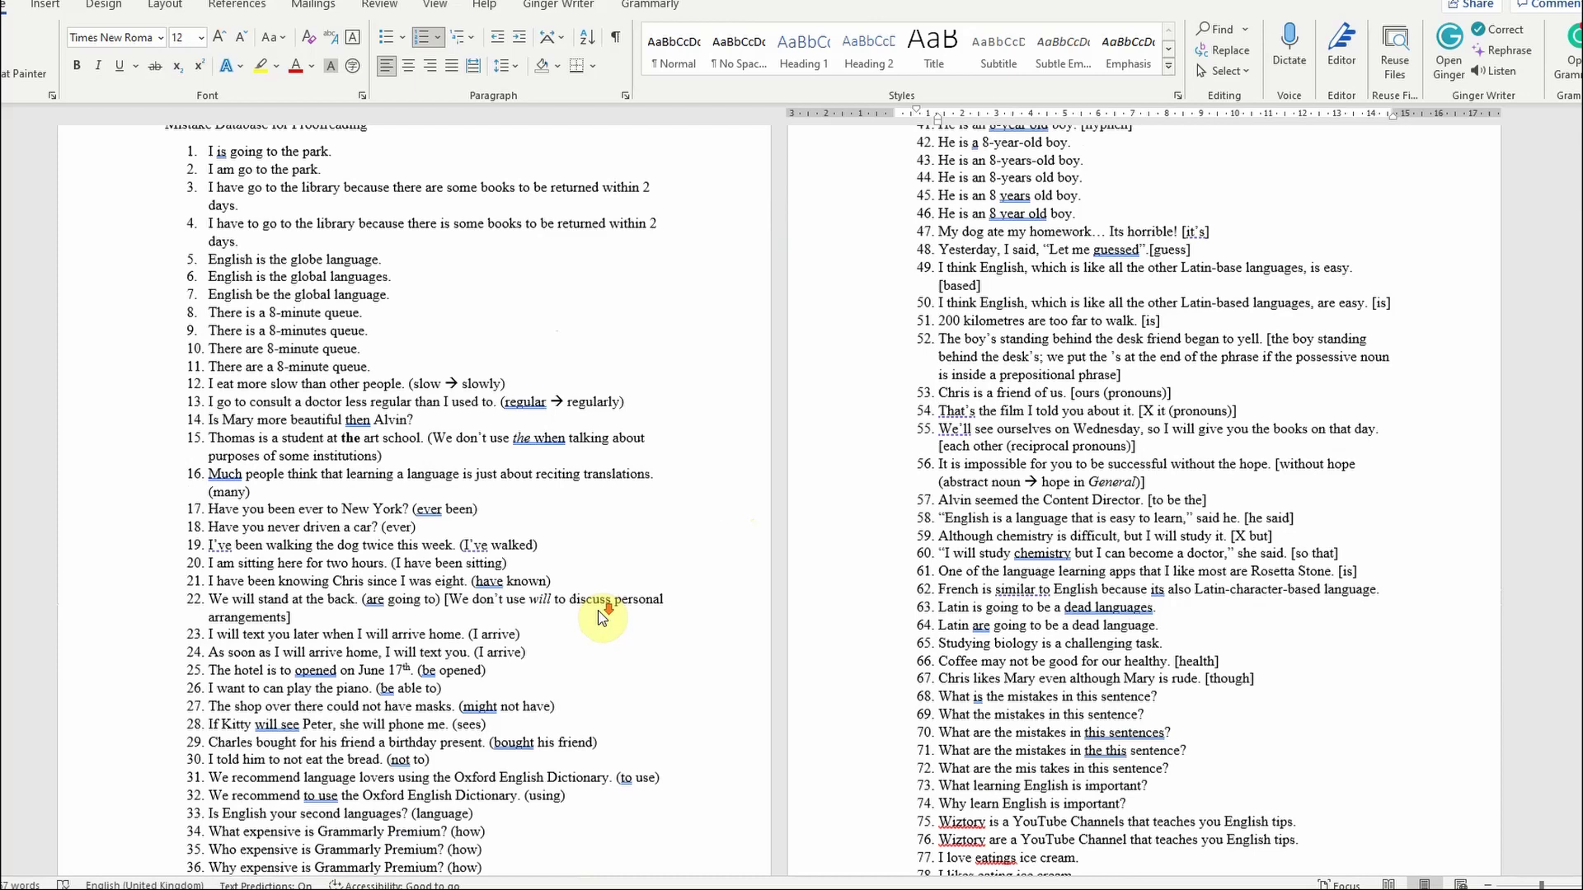
scroll(601, 616, "down", 5)
scroll(600, 619, "down", 3)
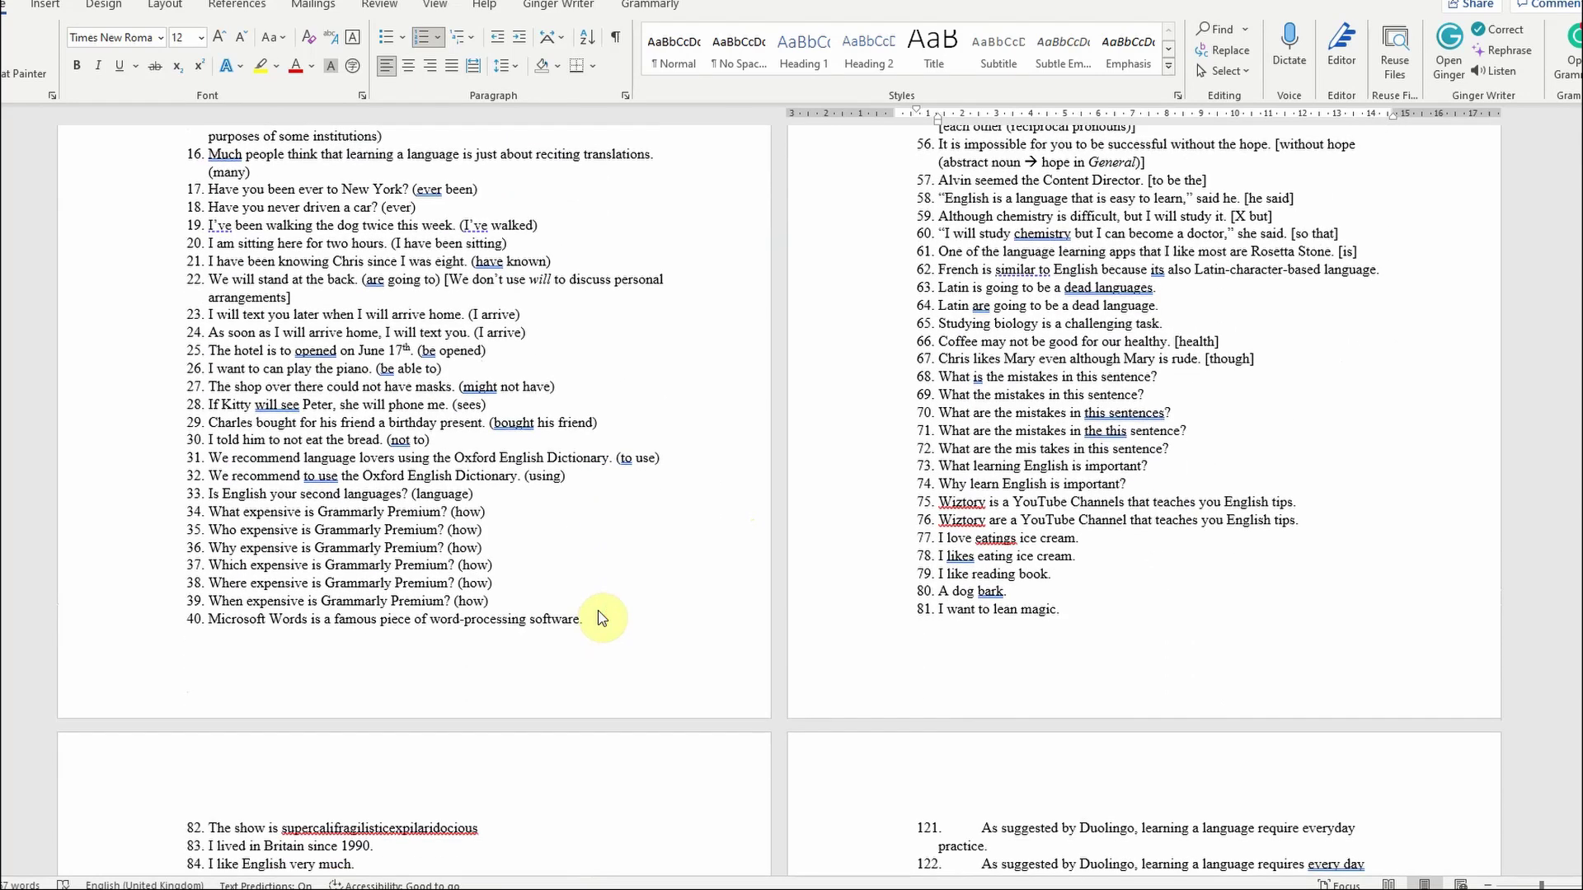
scroll(586, 611, "down", 7)
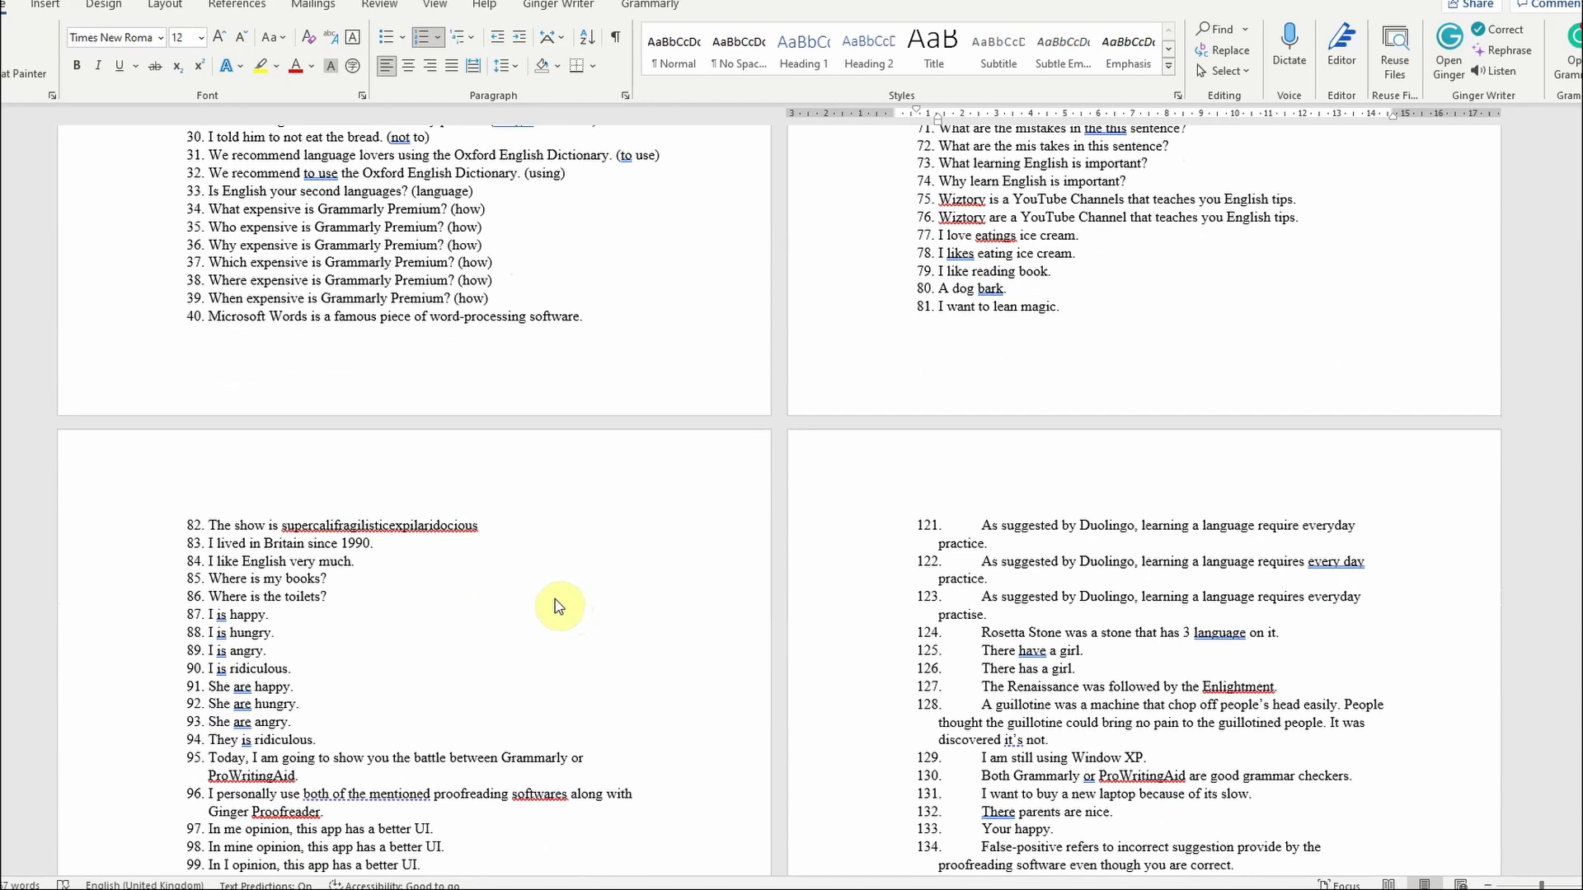
scroll(534, 614, "down", 4)
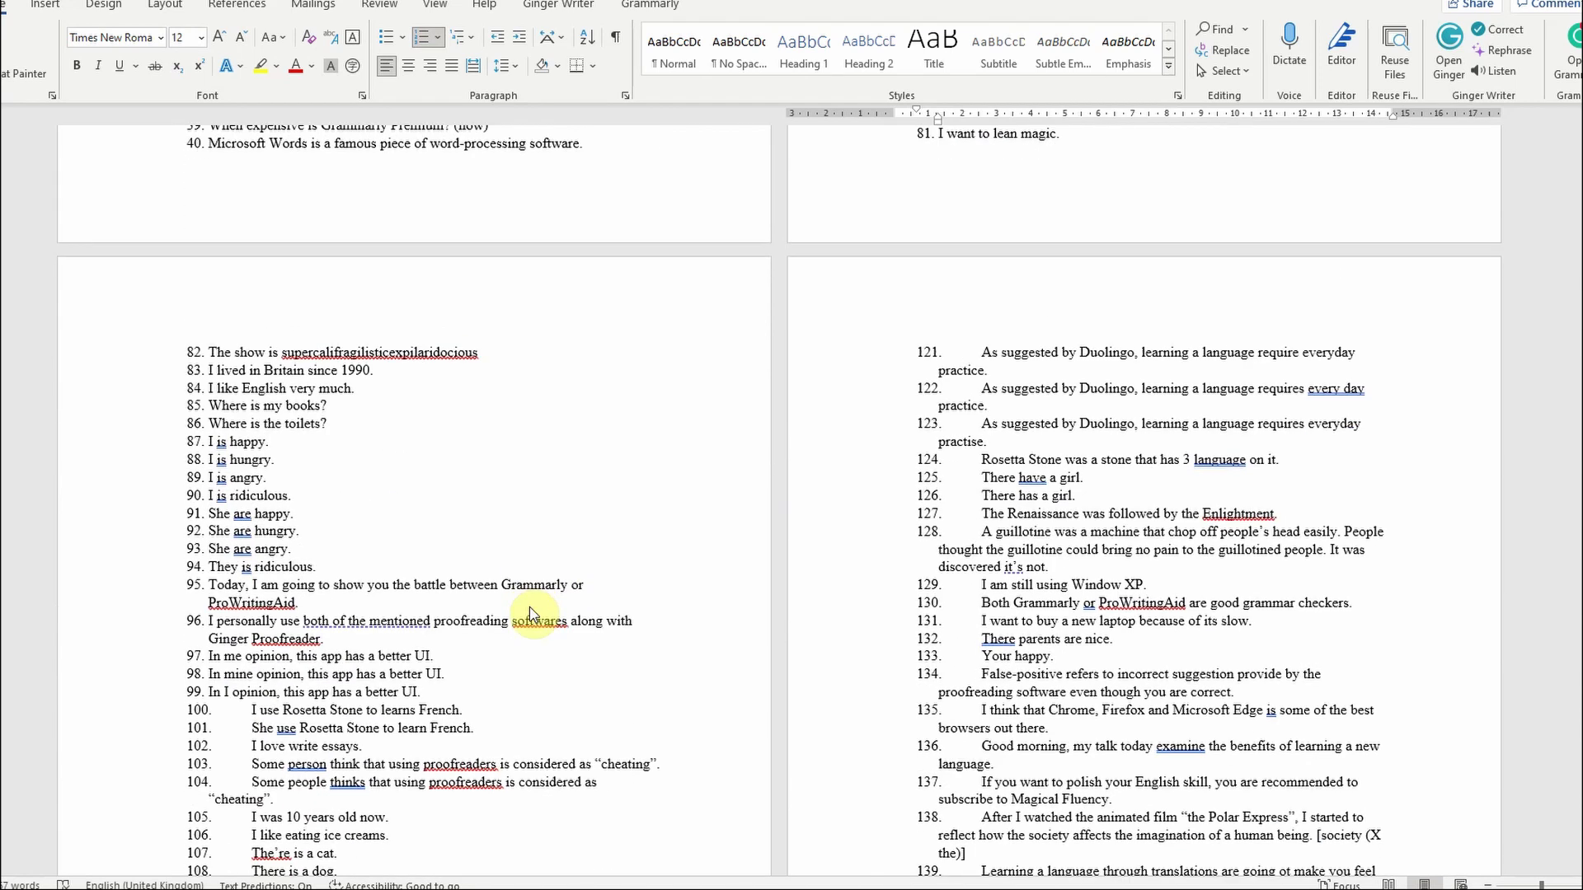
scroll(530, 618, "up", 13)
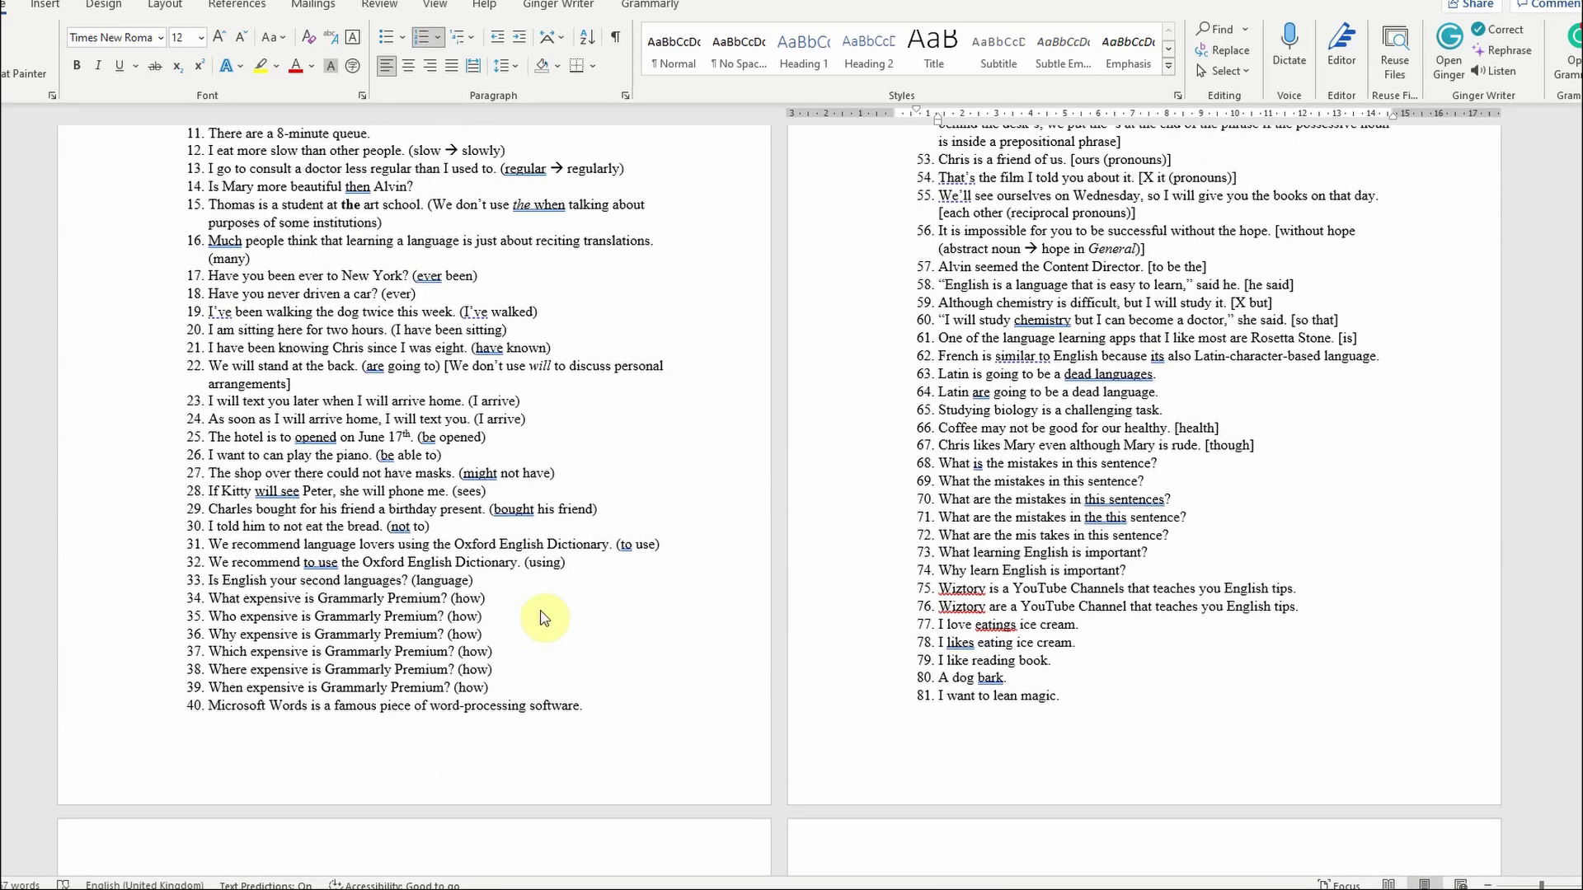
scroll(545, 619, "up", 5)
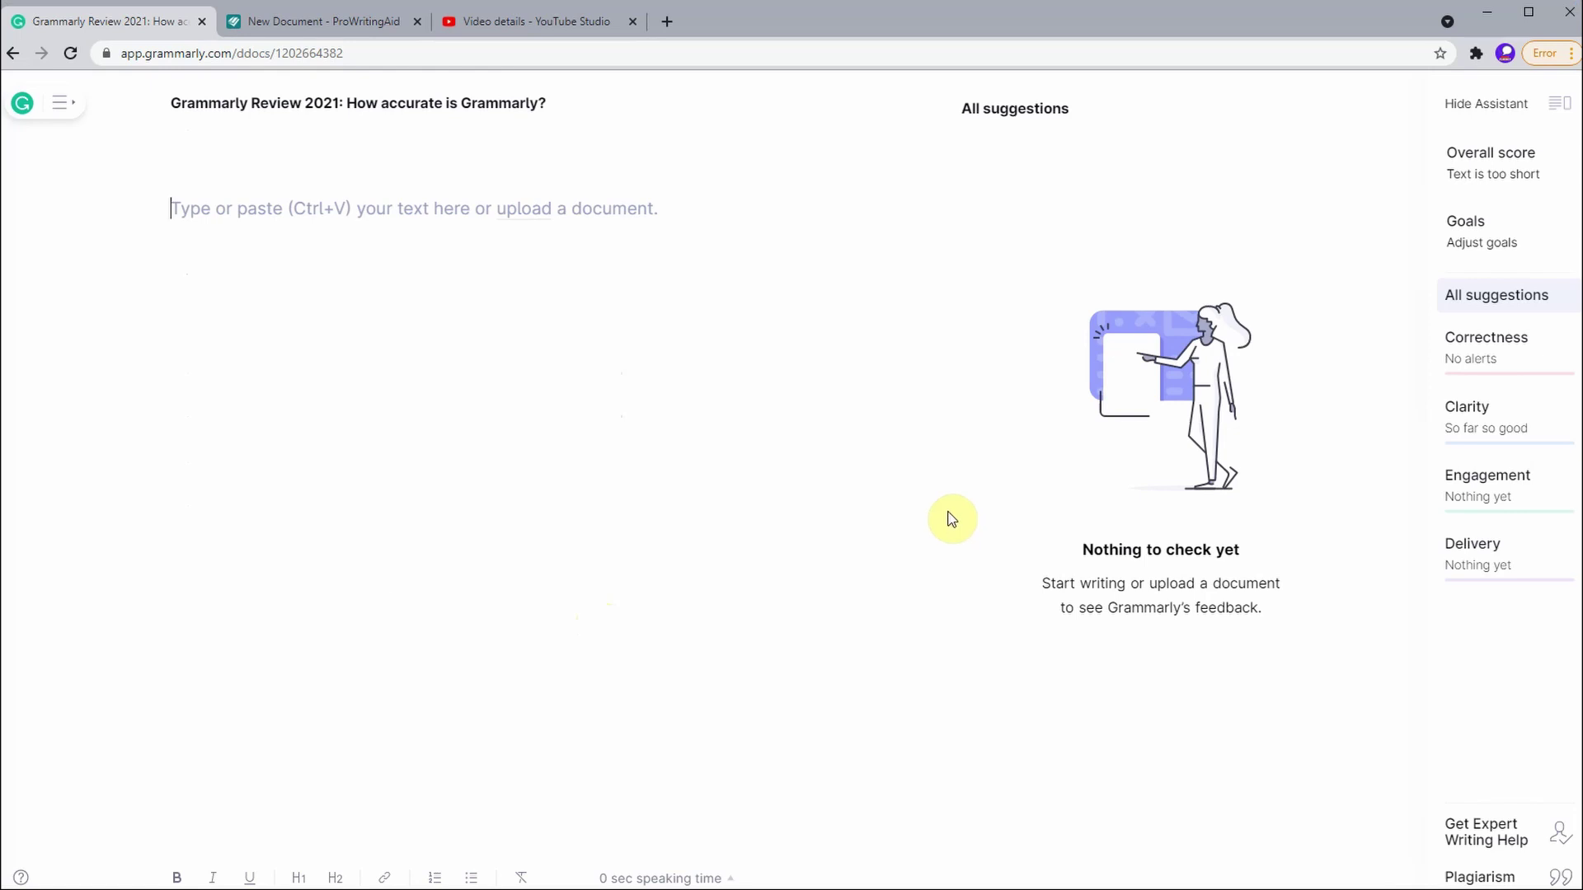
left_click(328, 23)
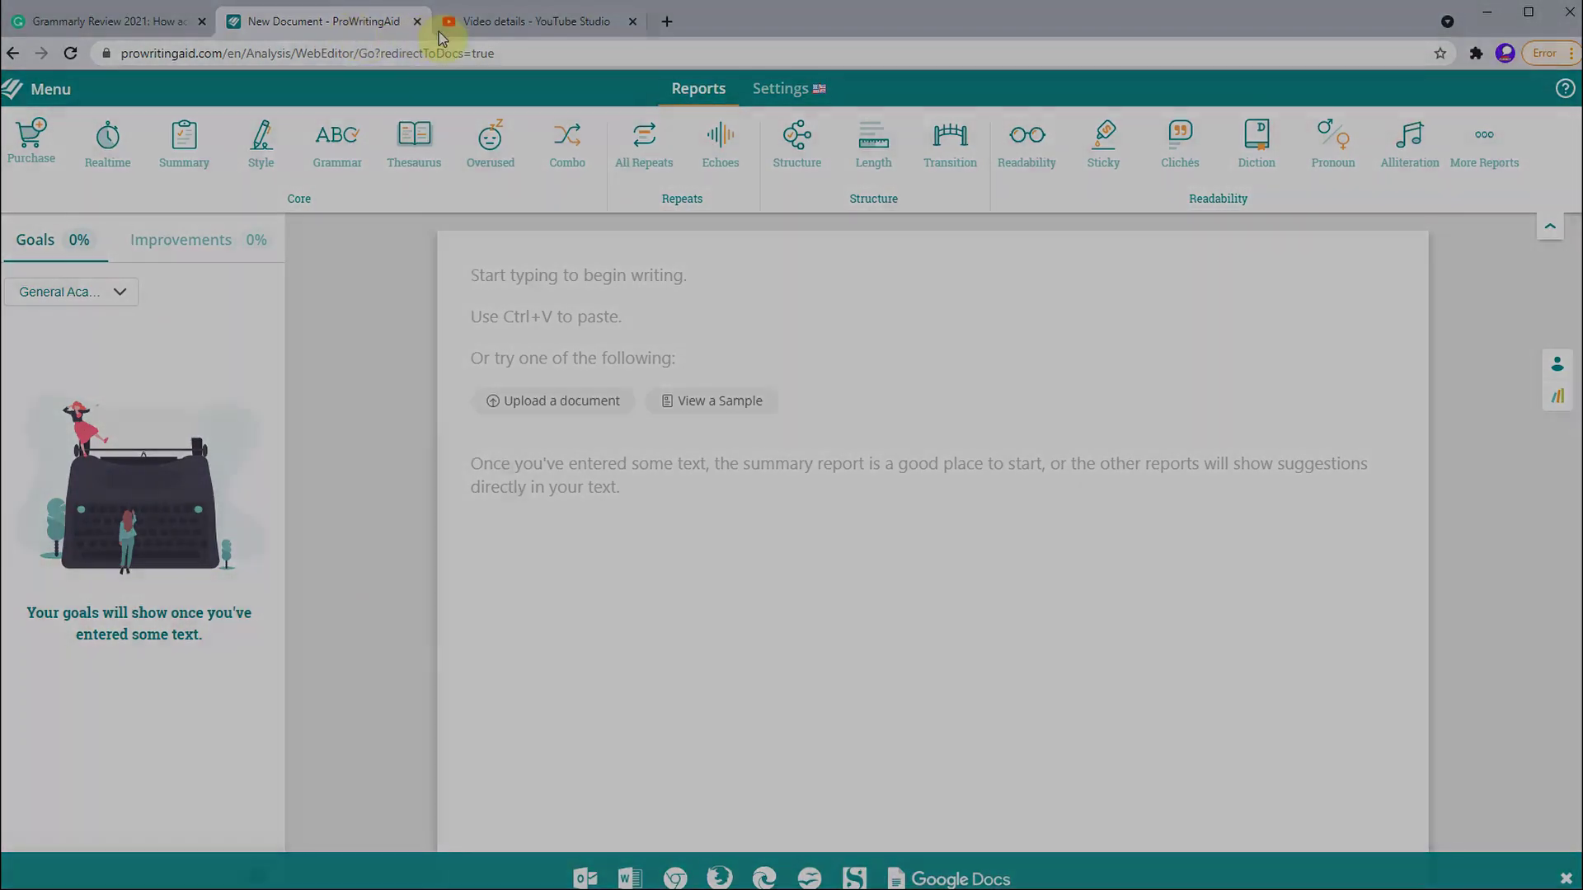
Step: Review the Grammarly VS ProWritingAid video's Studio details page, then go back to the Grammarly tab
left_click(450, 31)
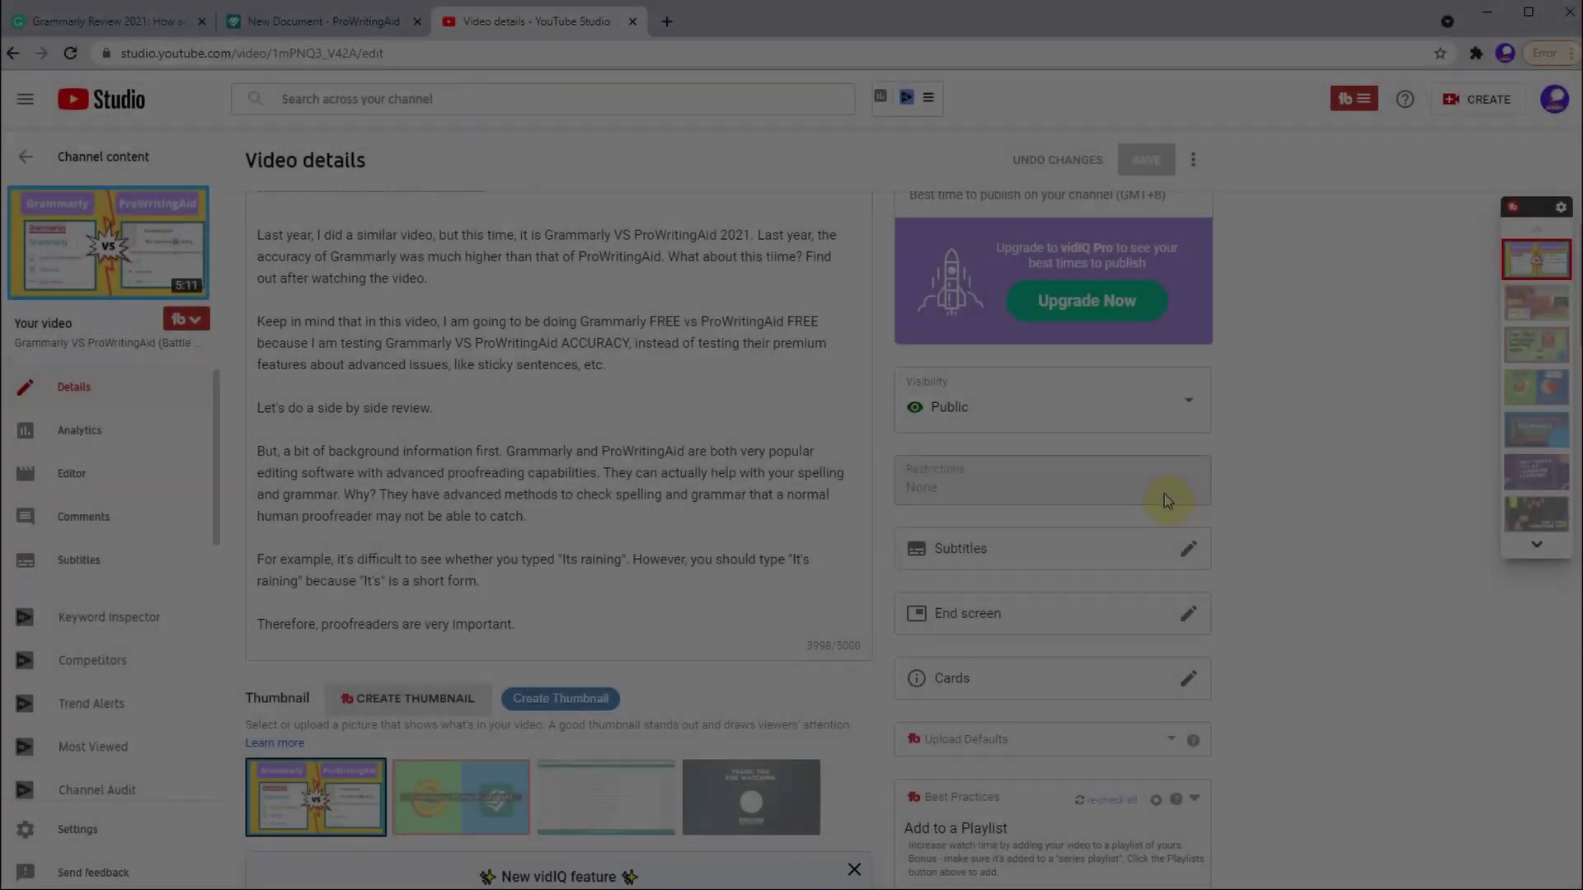
scroll(1162, 492, "down", 10)
scroll(1154, 487, "down", 4)
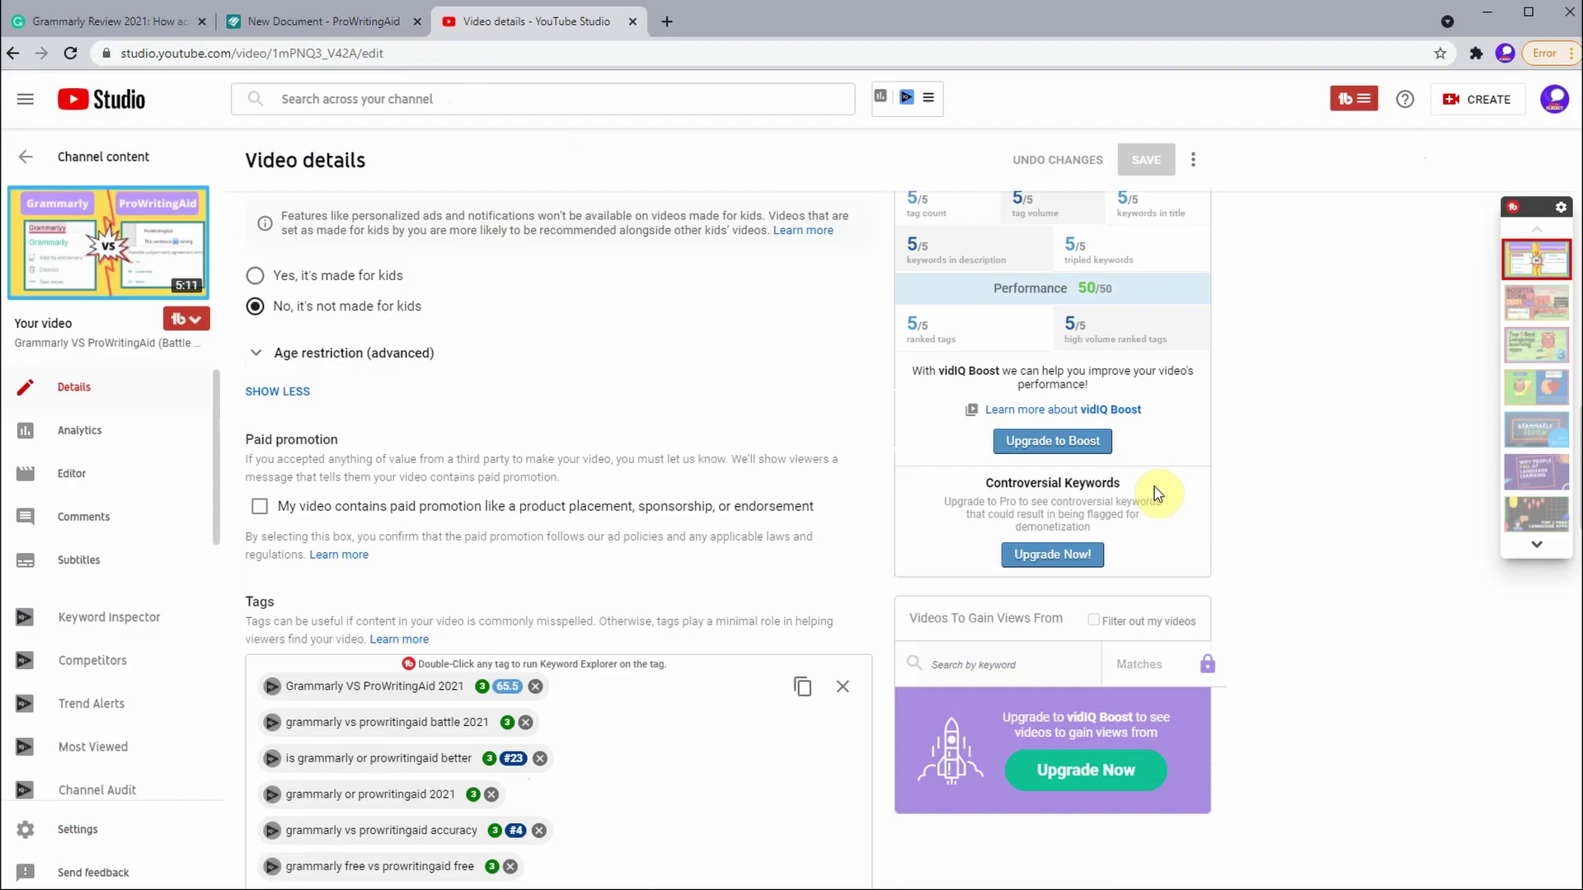
scroll(1154, 486, "down", 4)
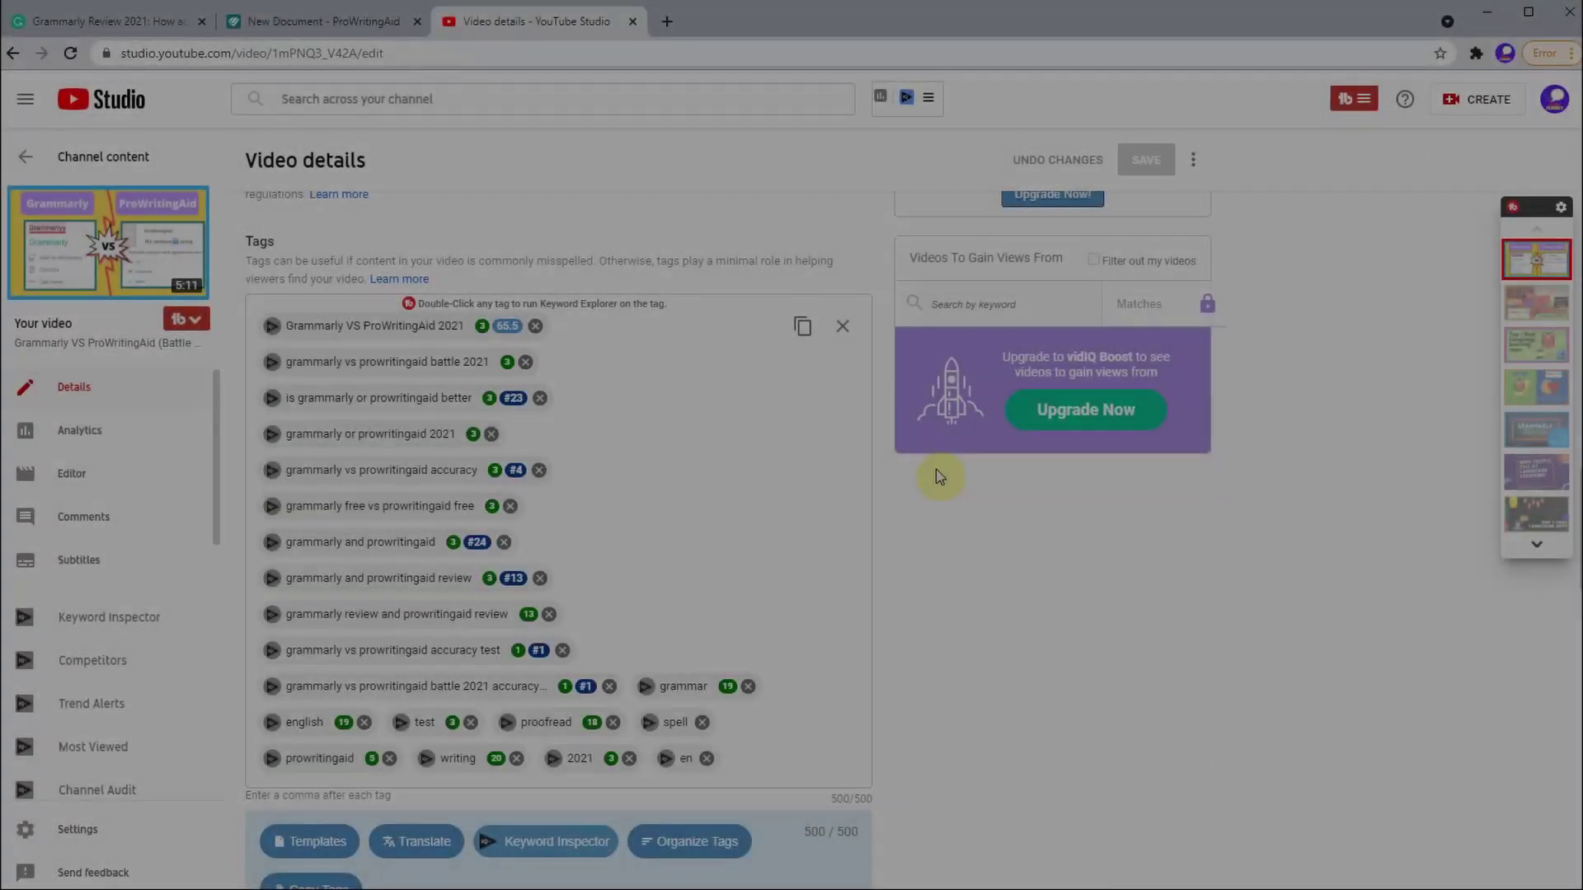
scroll(938, 470, "up", 10)
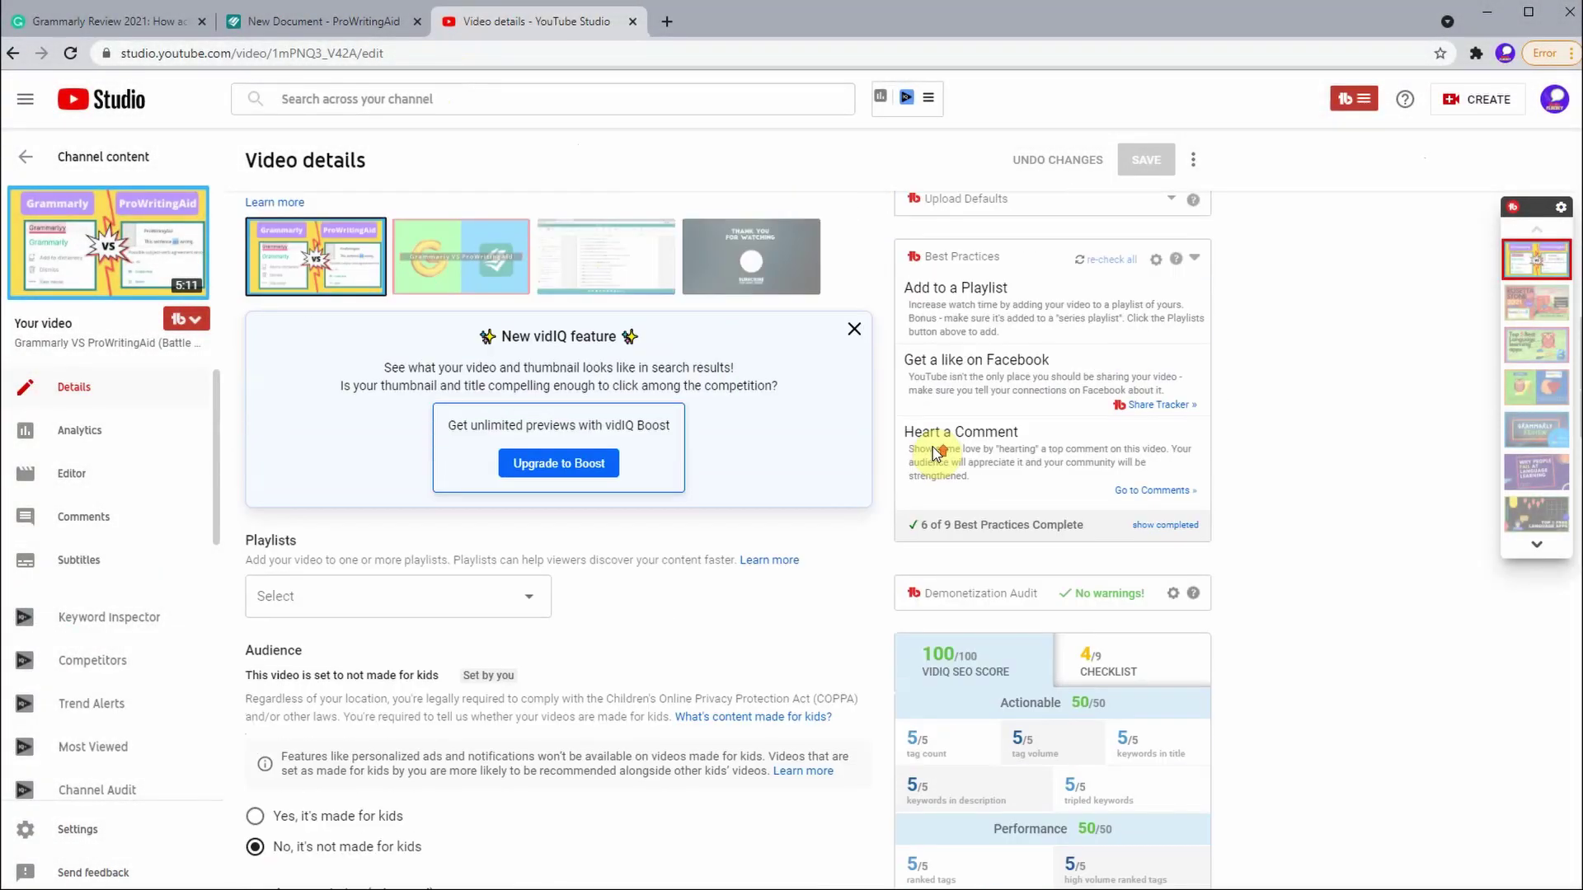
scroll(937, 452, "up", 5)
scroll(934, 452, "up", 8)
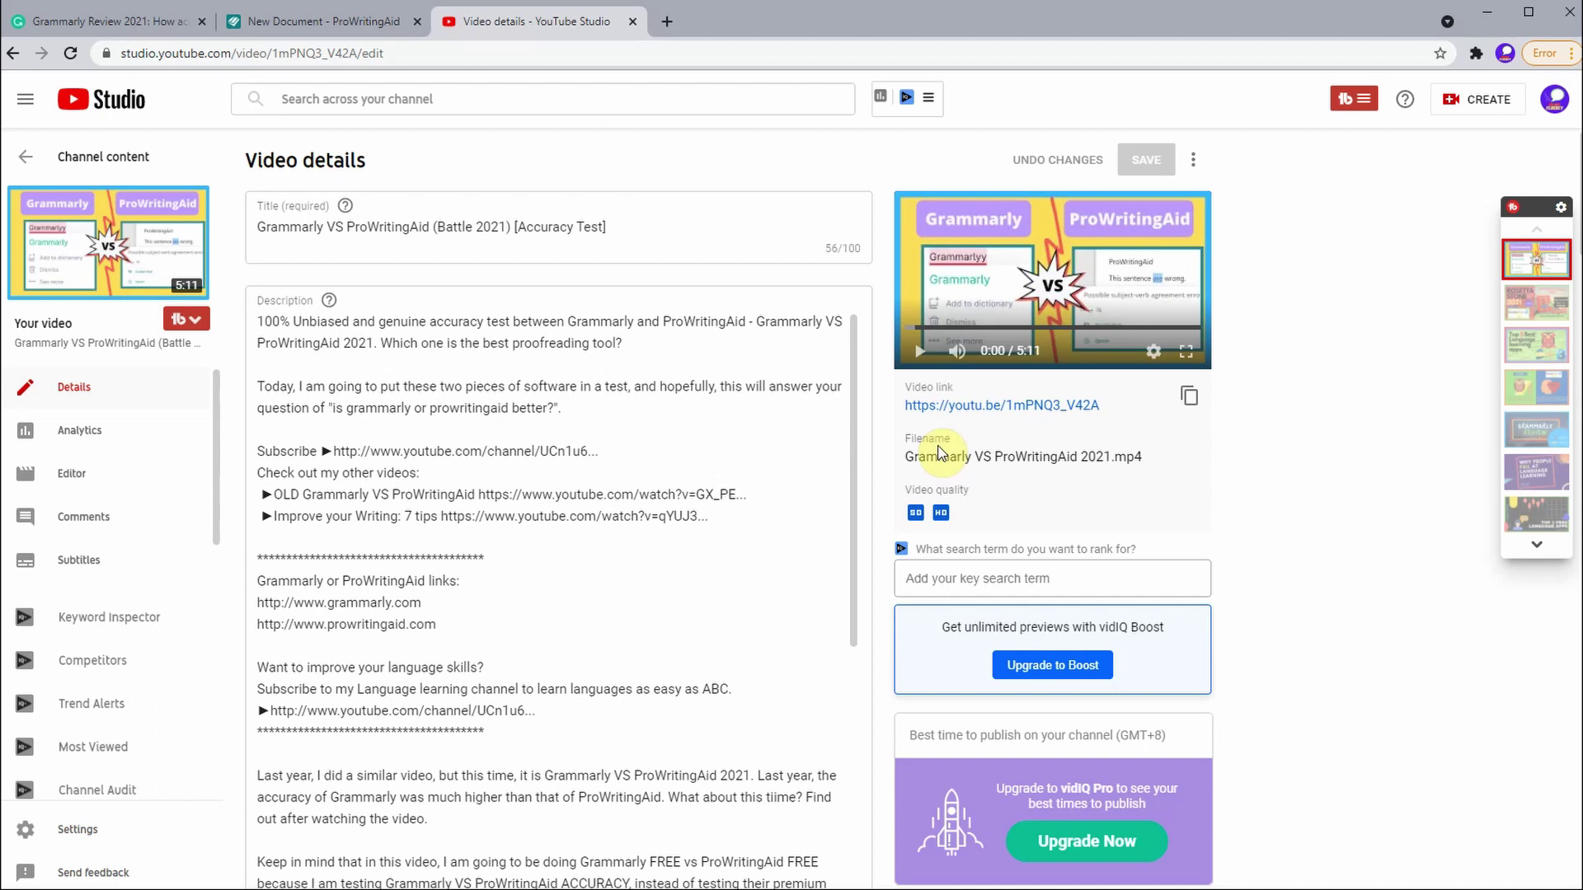
left_click(101, 22)
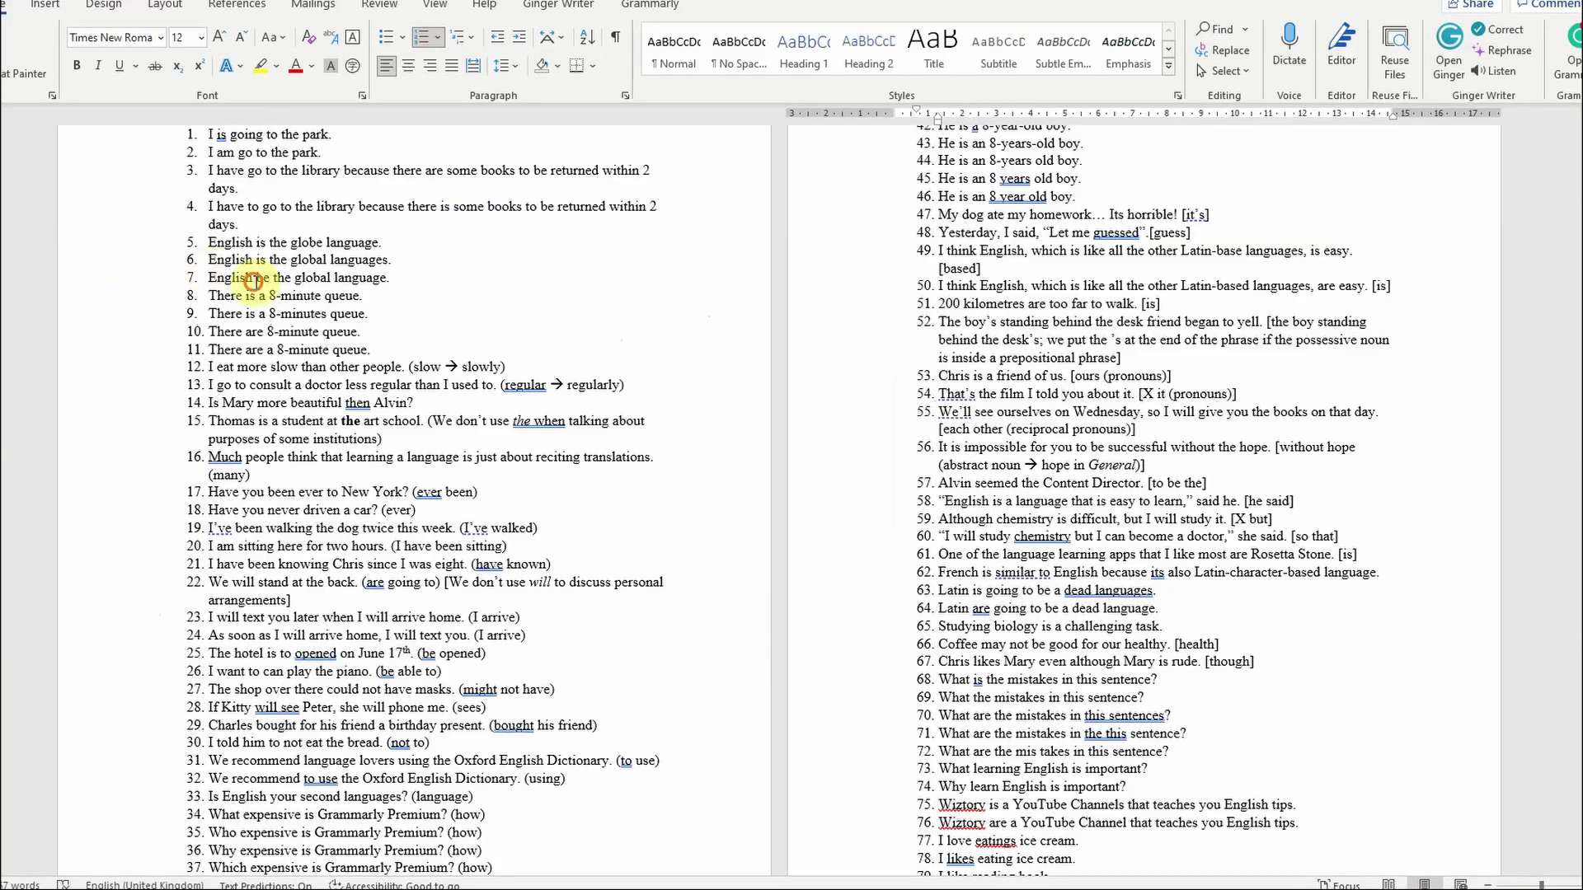
Step: Select the 100 test sentences in Word and confirm 100 paragraphs and 929 words
left_click(255, 282)
scroll(255, 282, "up", 1)
scroll(254, 317, "down", 5)
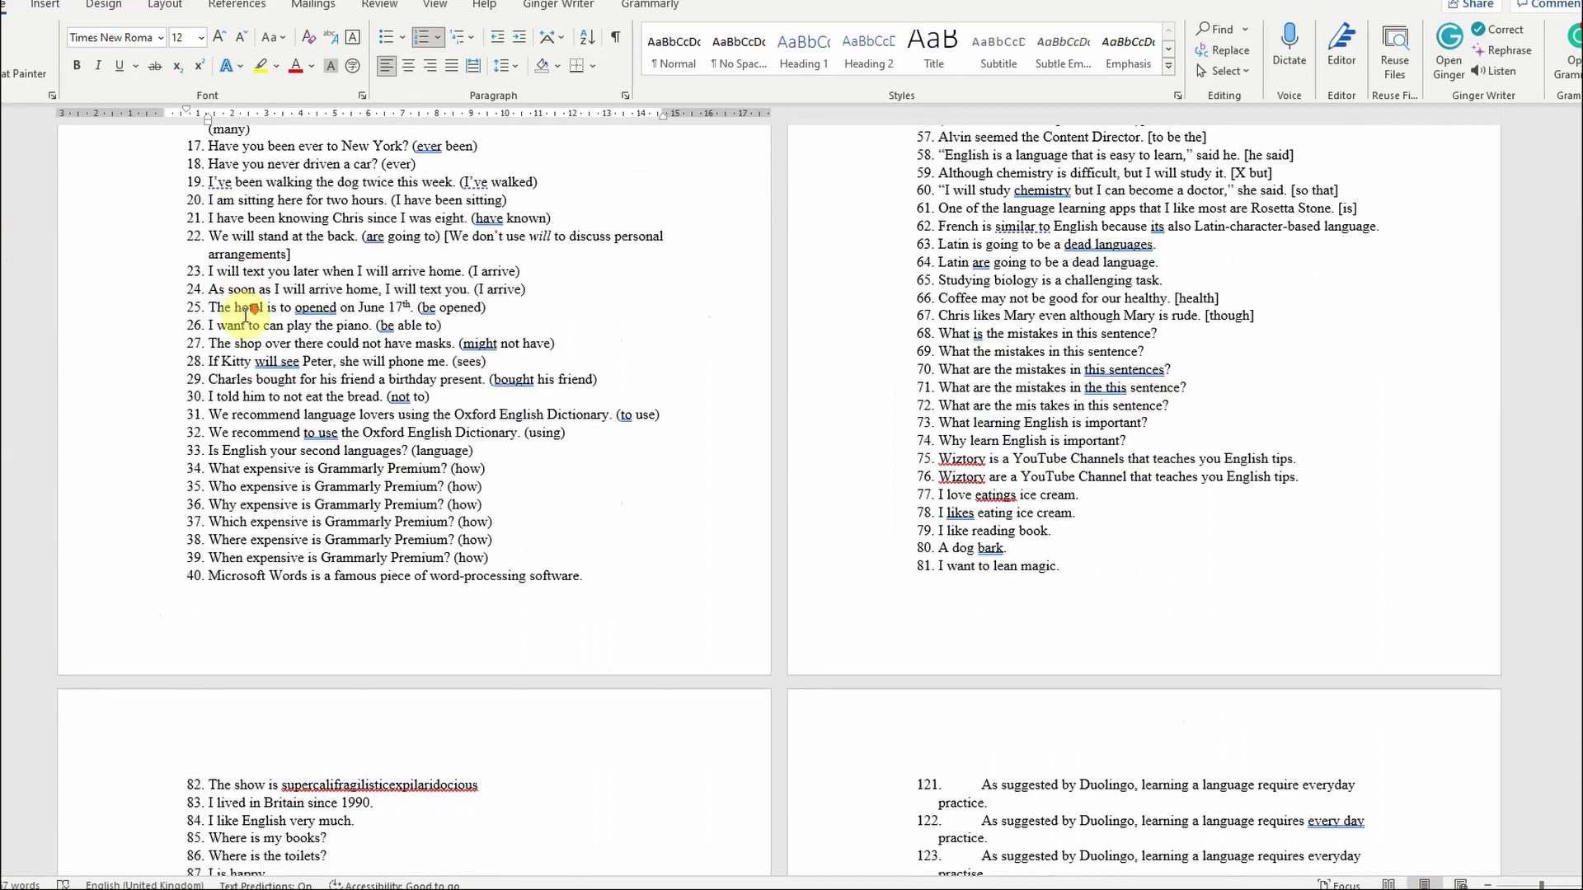
scroll(245, 316, "down", 5)
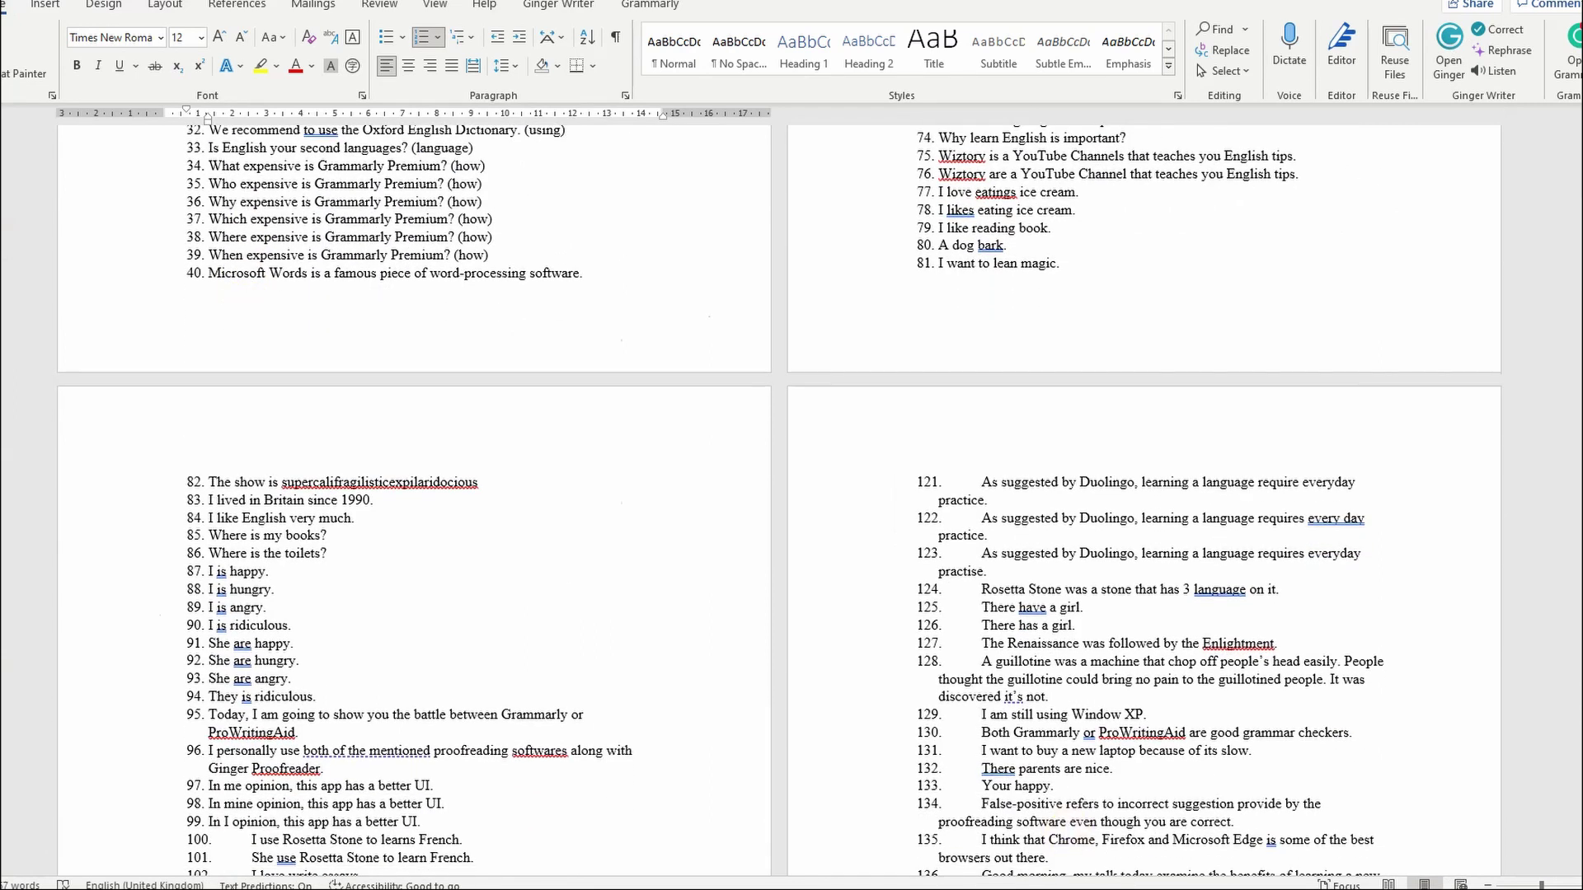
left_click_drag(1117, 854, 130, 381)
key("ctrl+c")
scroll(521, 388, "up", 3)
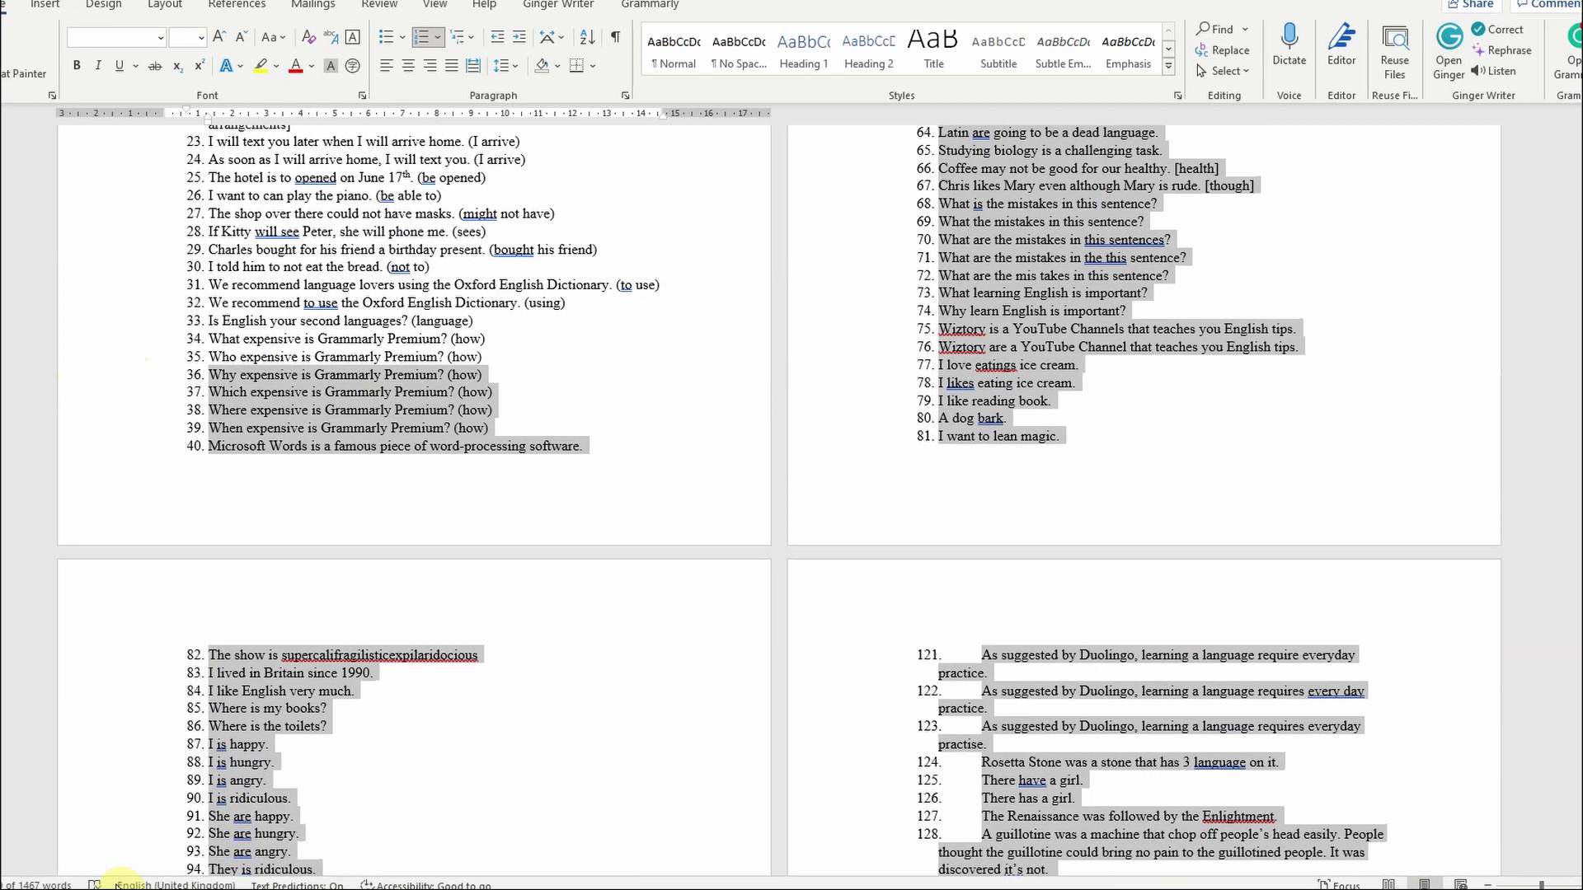
left_click(39, 883)
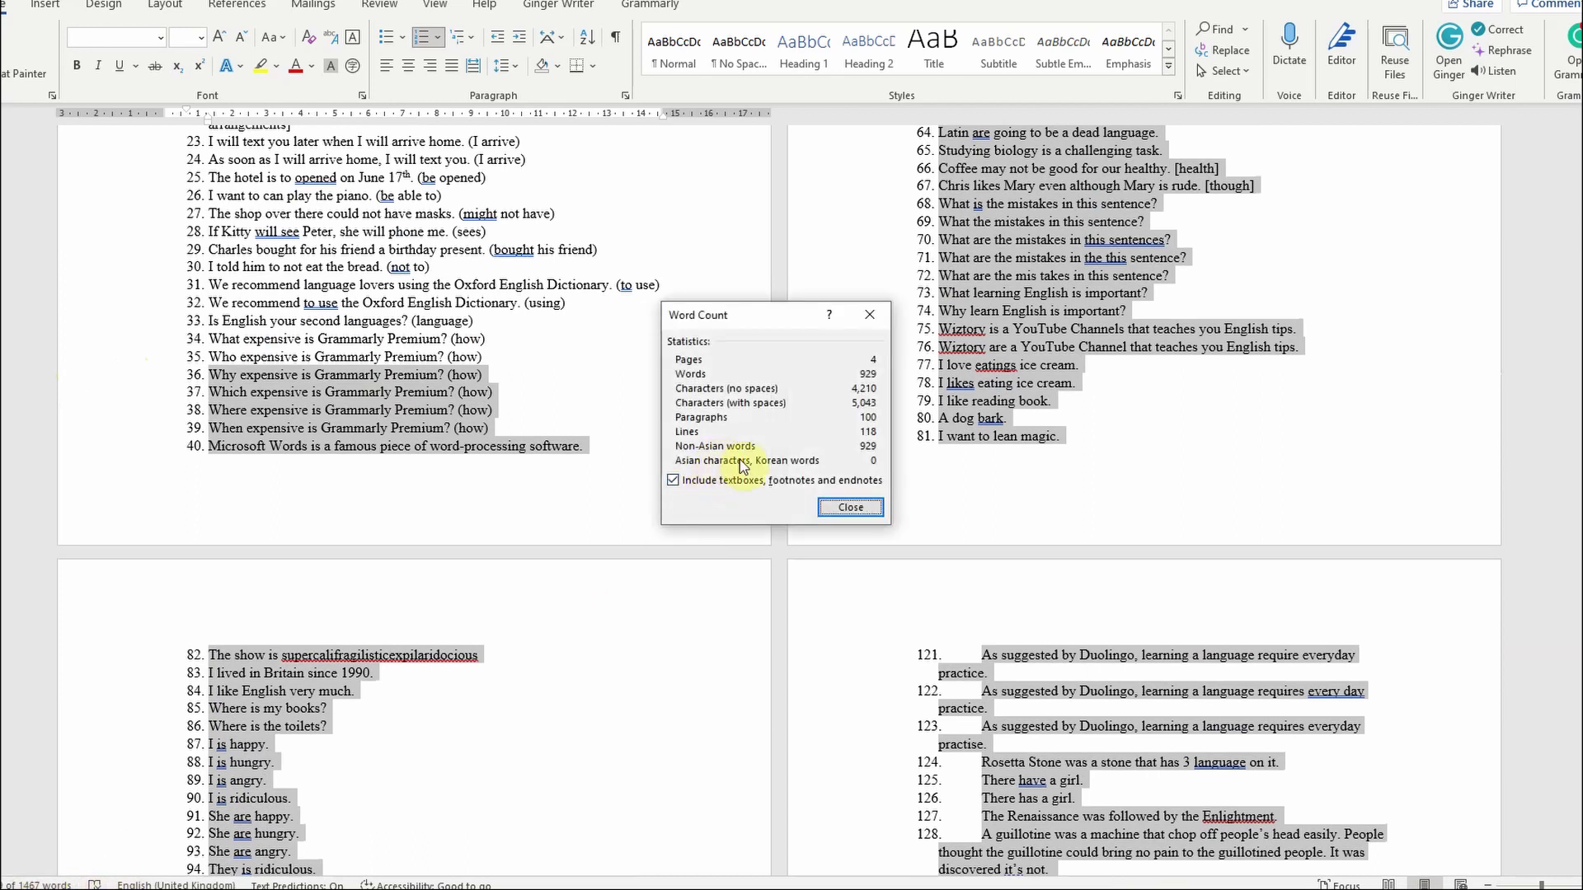
left_click(850, 508)
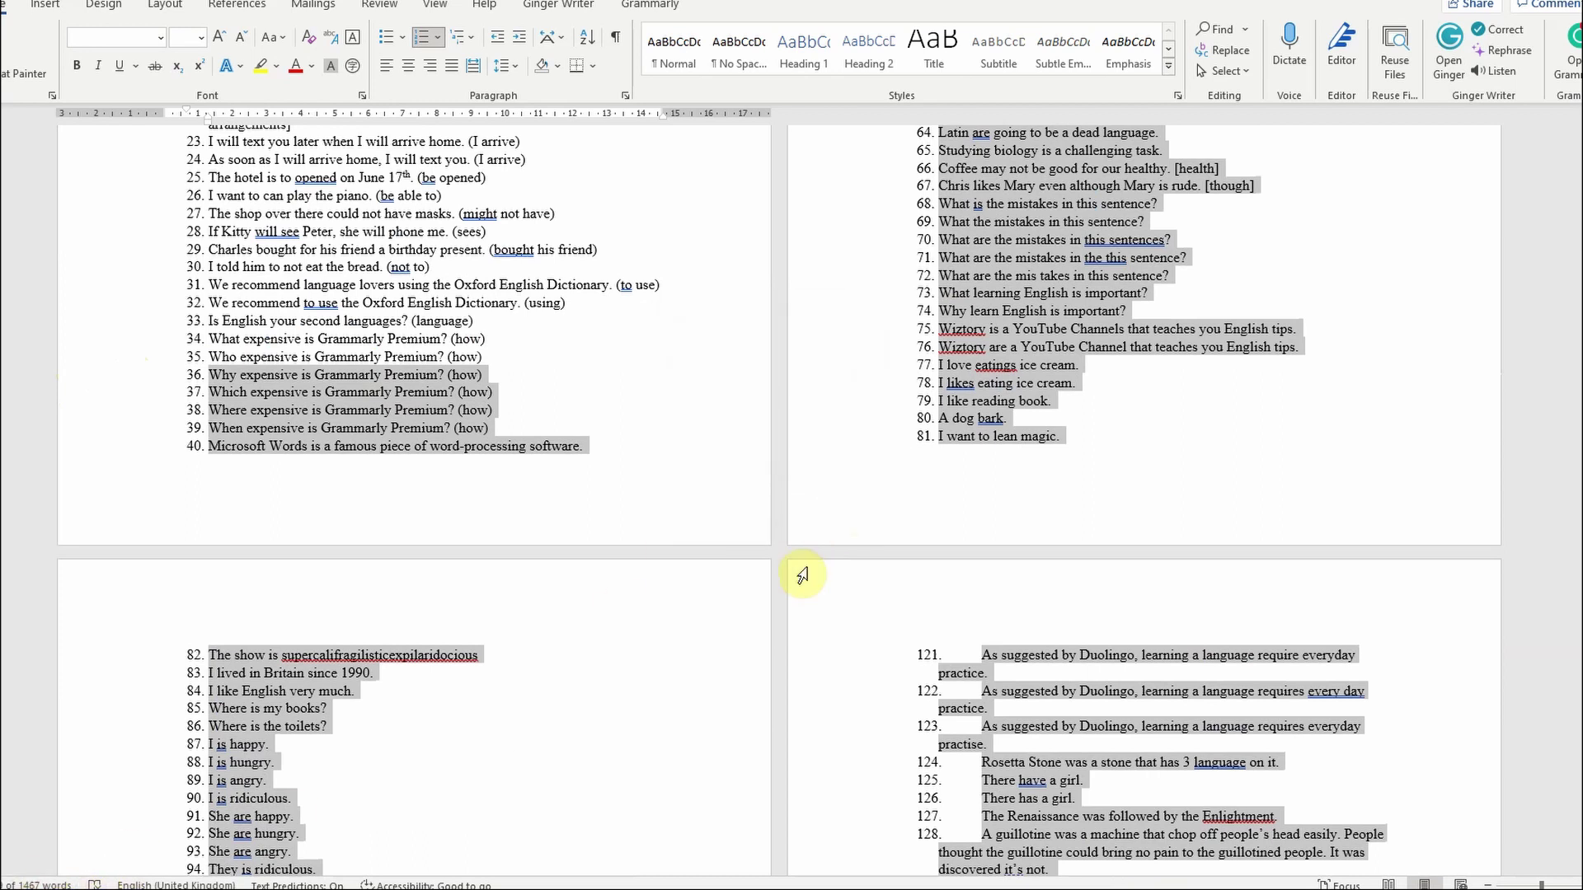
Step: Paste the 100 copied test sentences into the empty Grammarly editor
left_click(542, 886)
left_click(534, 322)
key("ctrl+v")
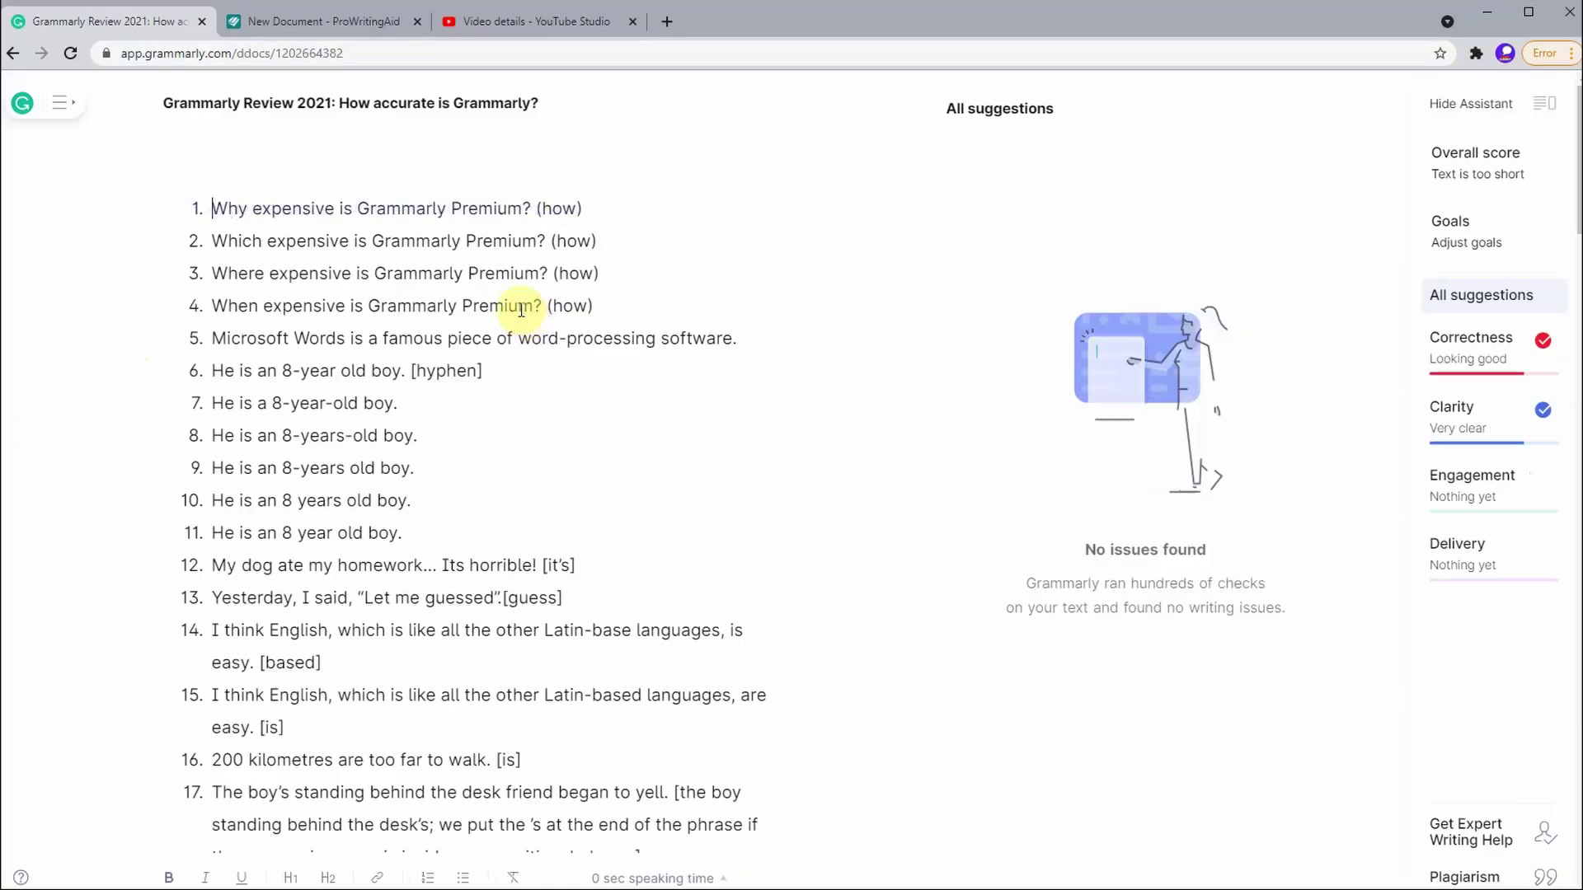
scroll(521, 311, "down", 20)
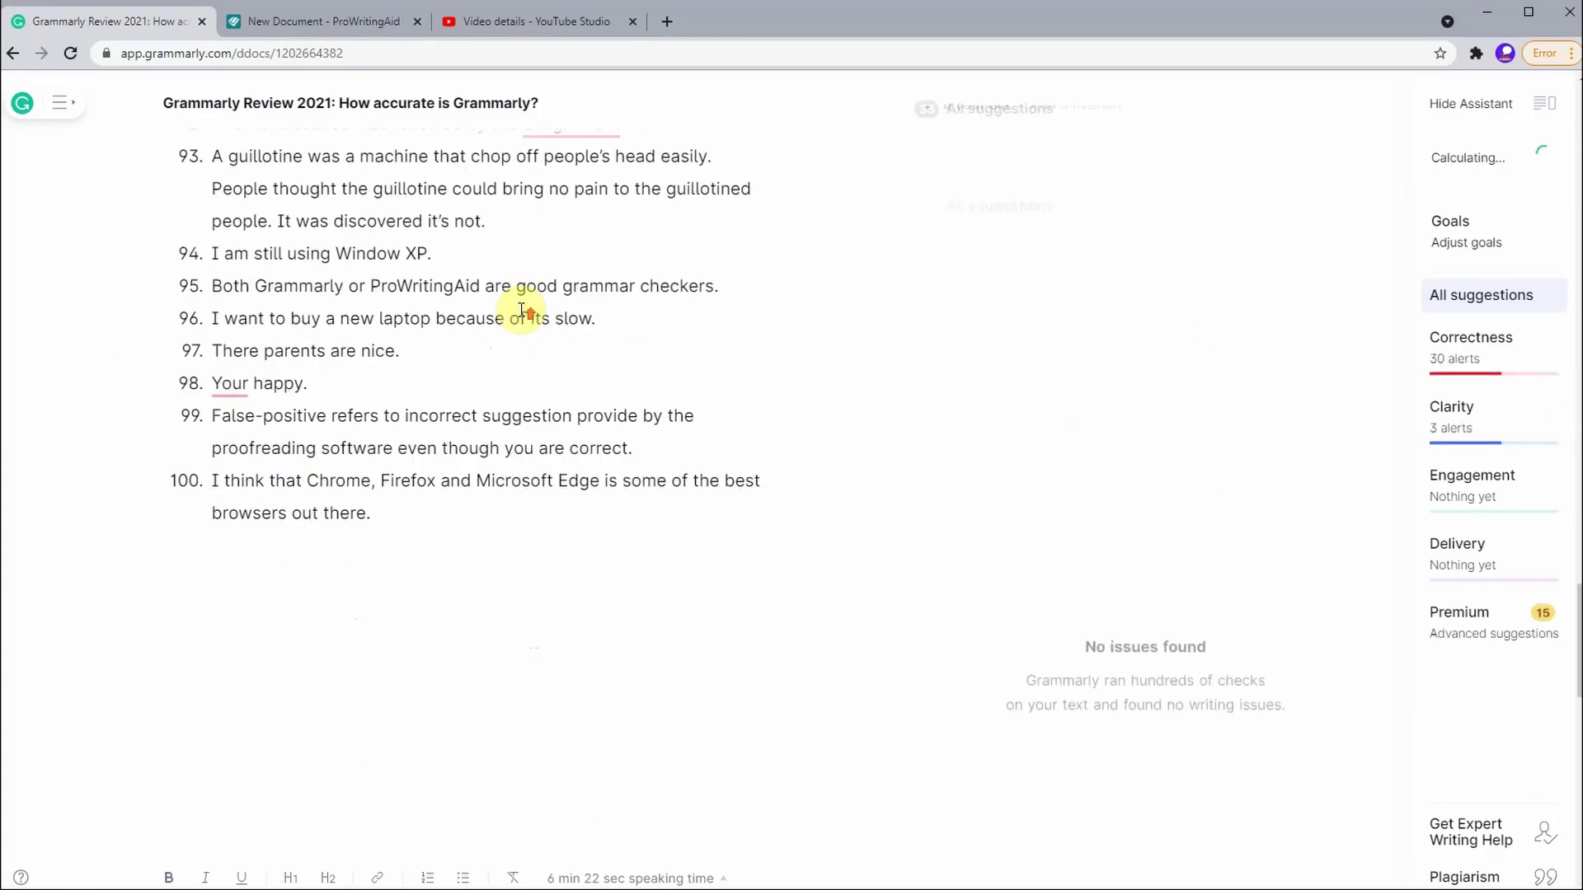
key("ctrl+Home")
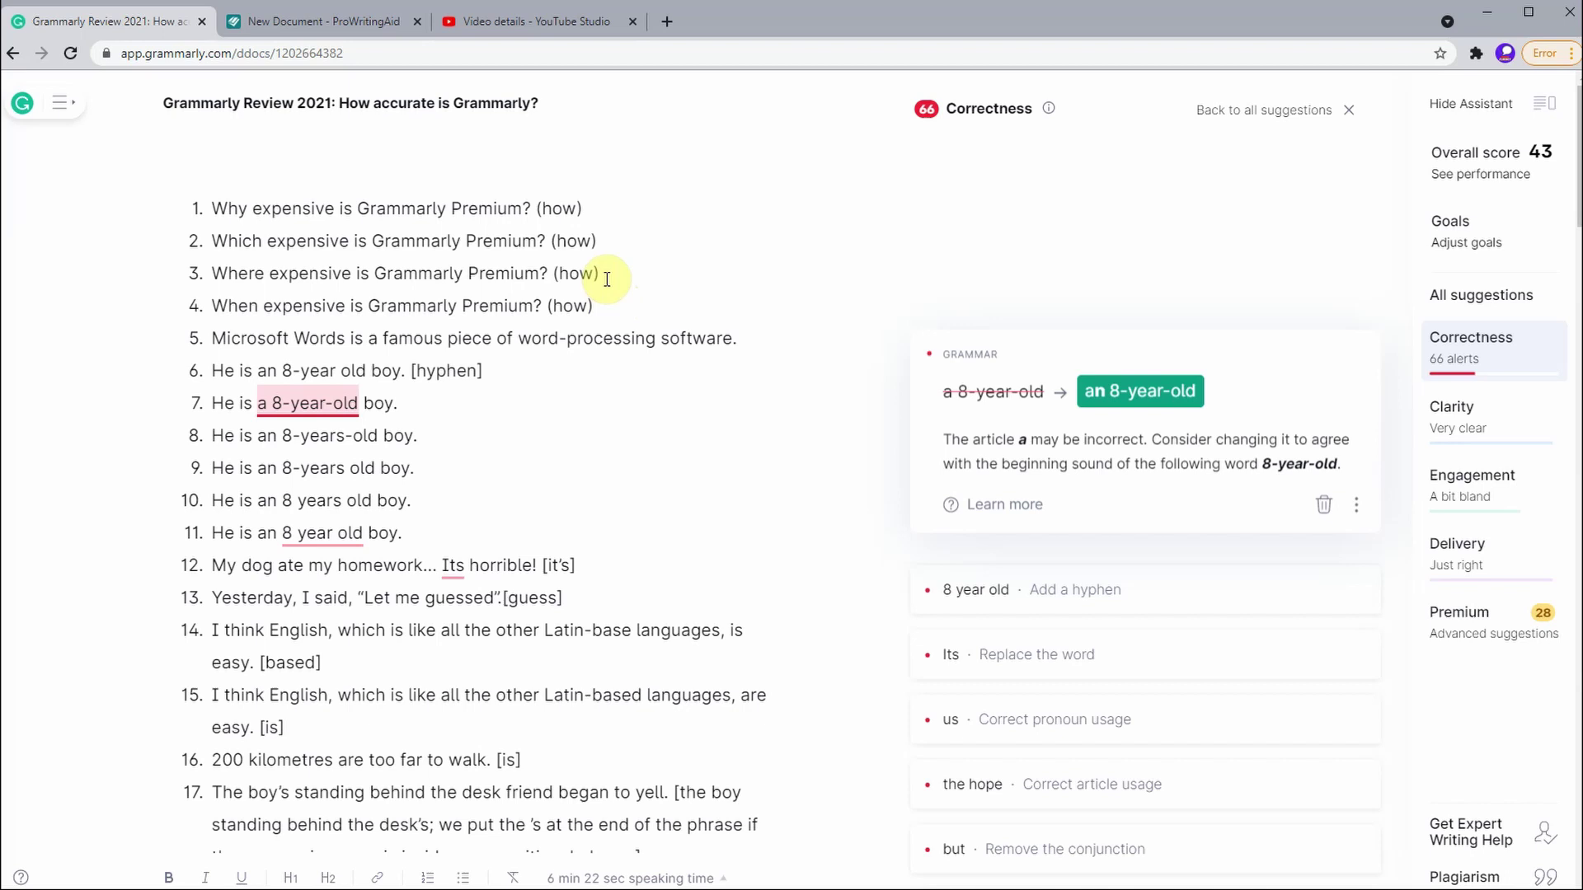
Step: Bold items 1–6 and 8–10, and accept the 'an 8-year-old' and 'Its' fixes
left_click_drag(487, 375, 104, 196)
key("ctrl+b")
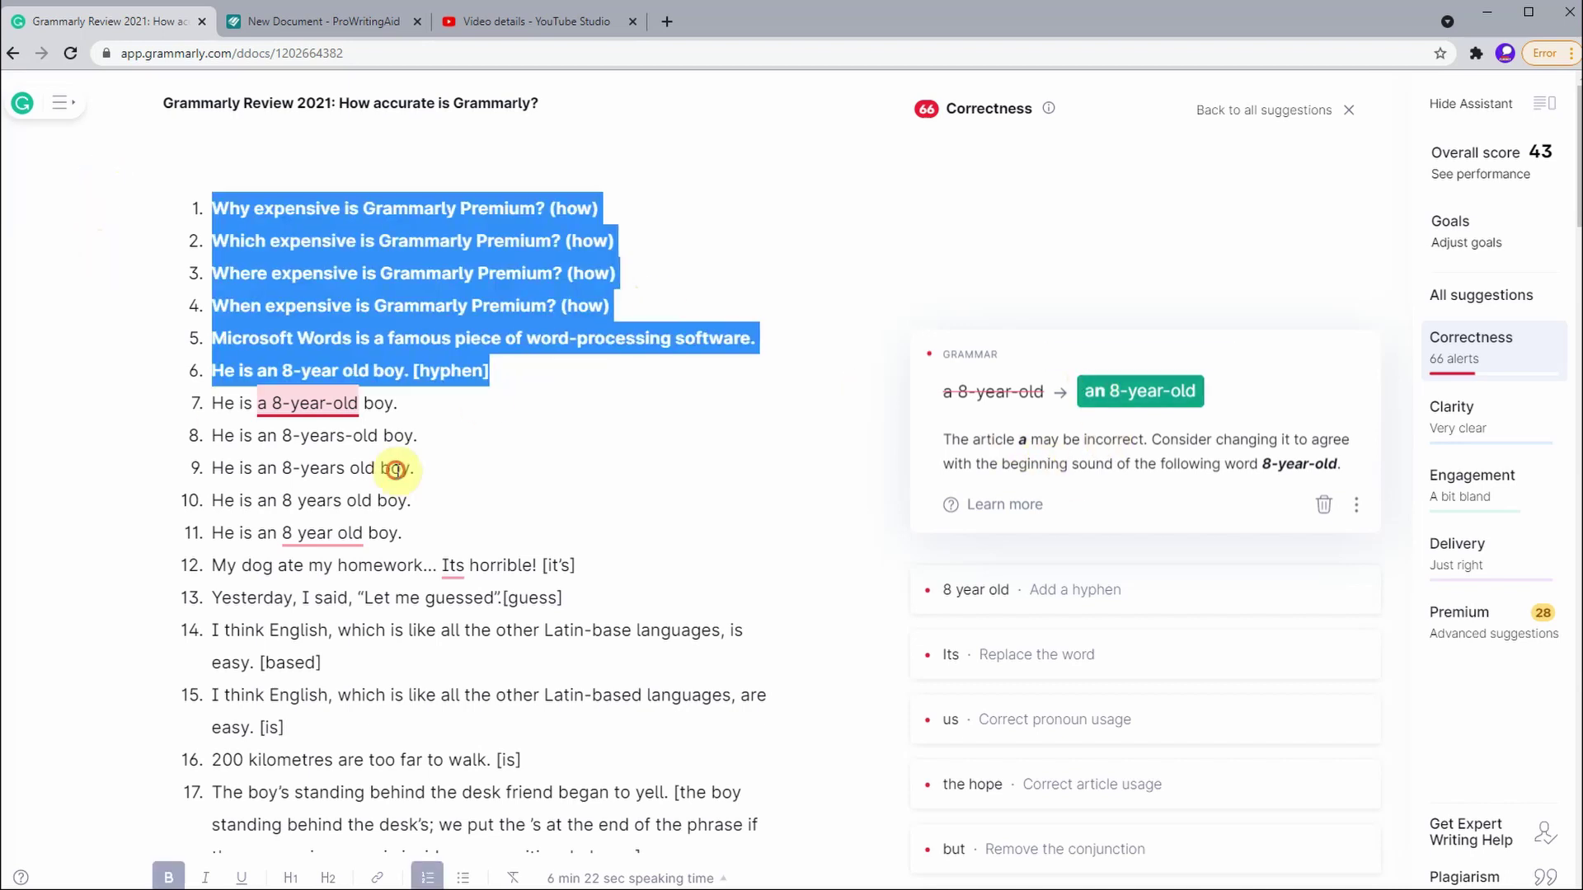
left_click(444, 428)
left_click(1140, 395)
left_click_drag(419, 500, 718, 691)
key("ctrl+b")
left_click(334, 533)
left_click(1138, 528)
left_click(453, 566)
Step: Bold items 13–17, accept the 'us' pronoun fix, and remove the extra 'but' in item 24
scroll(462, 495, "down", 2)
key("ctrl+b")
scroll(659, 577, "down", 4)
left_click(375, 349)
left_click(1022, 334)
left_click_drag(221, 382, 790, 437)
key("ctrl+shift+z")
key("ctrl+shift+z")
key("ctrl+shift+z")
key("ctrl+shift+z")
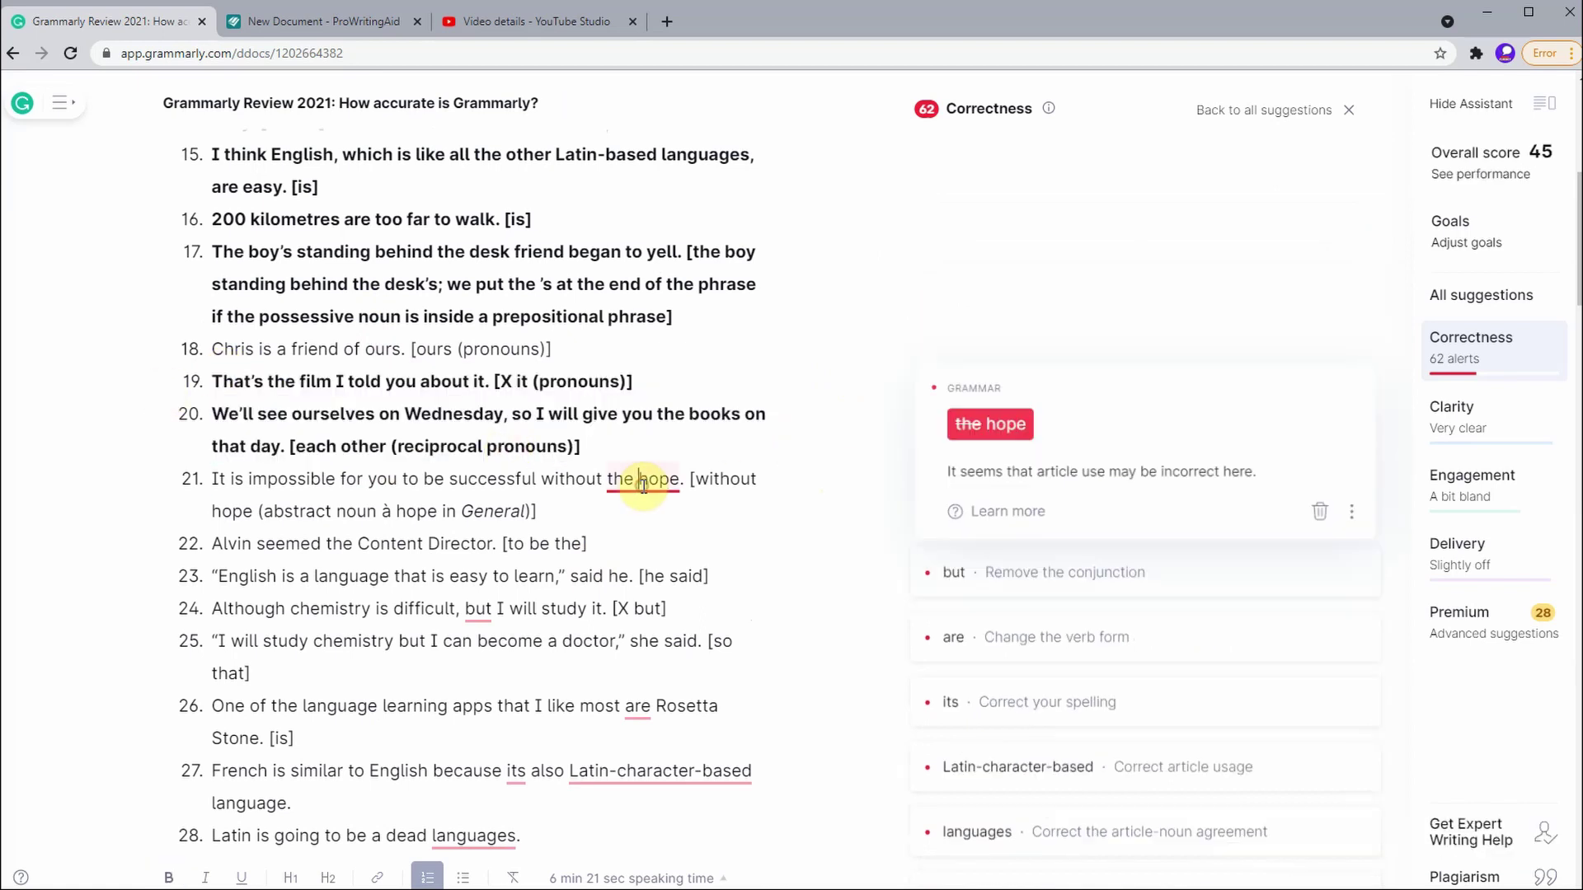
left_click(969, 432)
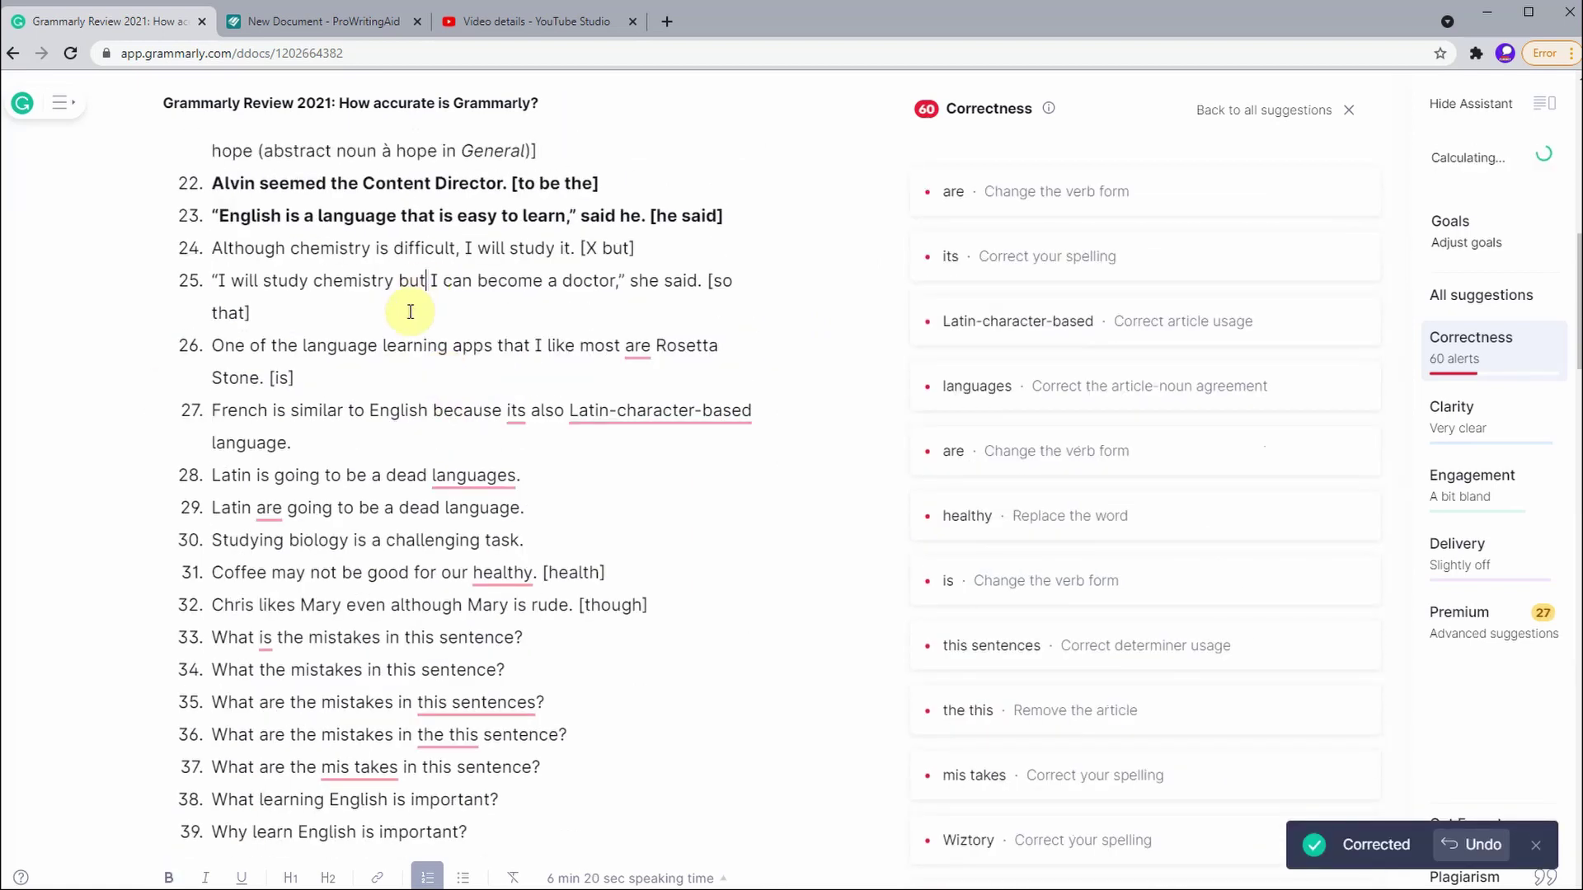
Step: Bold item 25, change 'are' to 'is', 'its' to 'it's', and fix the Latin-character-based article
left_click_drag(371, 311, 214, 278)
key("ctrl+b")
left_click(646, 347)
left_click(1025, 330)
left_click(512, 322)
left_click(1027, 309)
left_click(687, 320)
key("ctrl+shift+z")
key("ctrl+shift+z")
key("ctrl+shift+z")
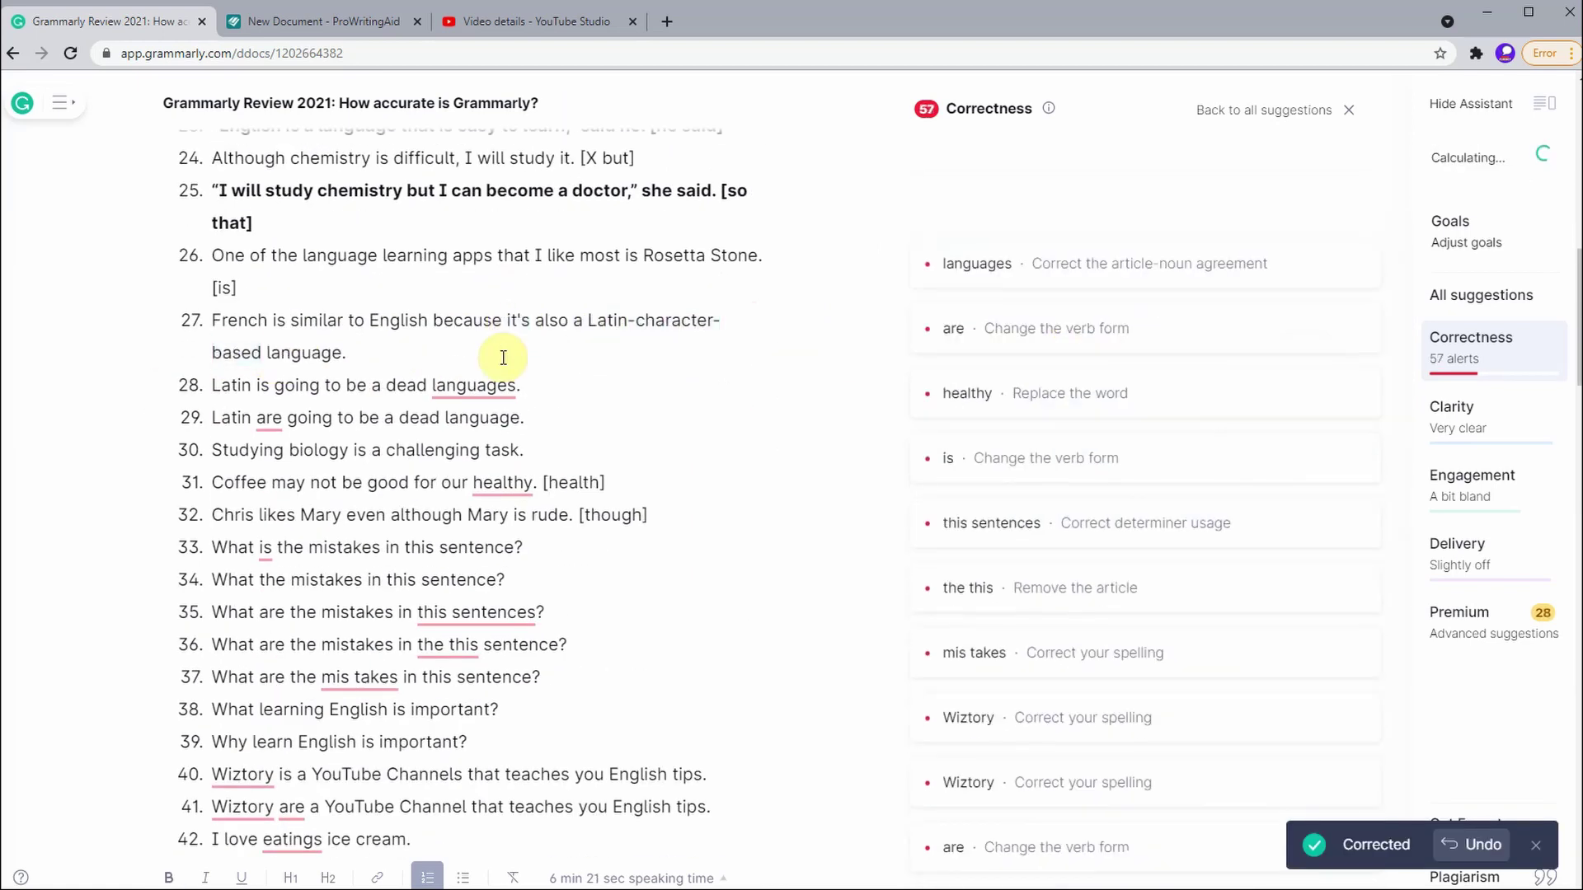
Step: Bold sentences 32 and 34 and accept the suggested correction between them
left_click(1077, 399)
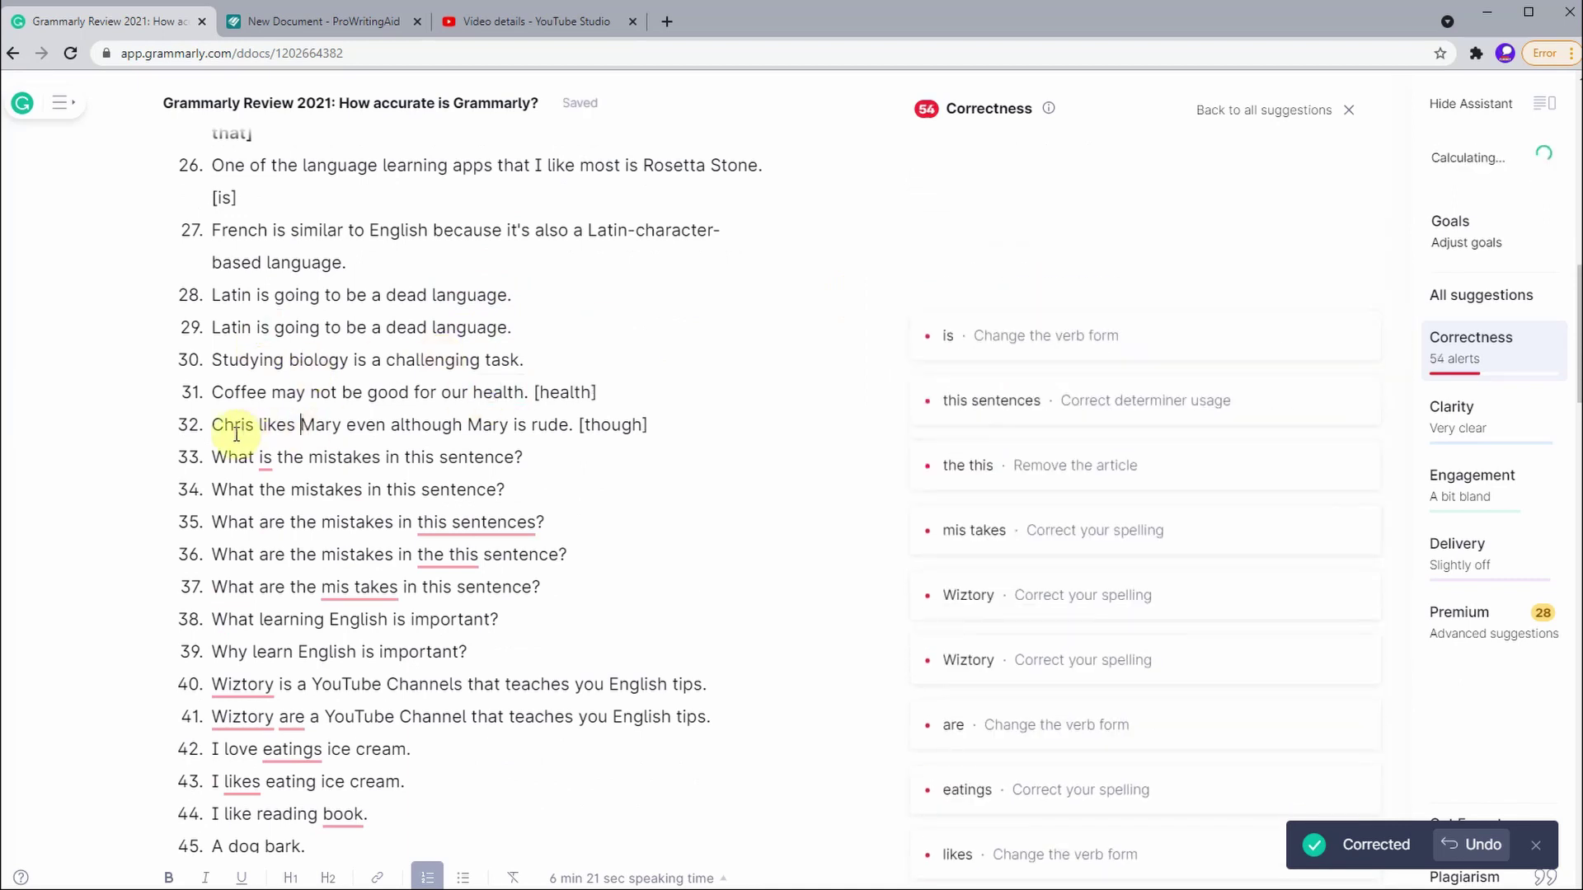
left_click_drag(213, 425, 649, 425)
key("ctrl+b")
left_click(265, 459)
left_click(1011, 453)
left_click_drag(212, 491, 506, 491)
key("ctrl+b")
left_click(461, 252)
key("ctrl+shift+z")
key("ctrl+shift+z")
key("ctrl+shift+z")
key("ctrl+shift+z")
key("ctrl+shift+z")
key("ctrl+shift+z")
key("ctrl+shift+z")
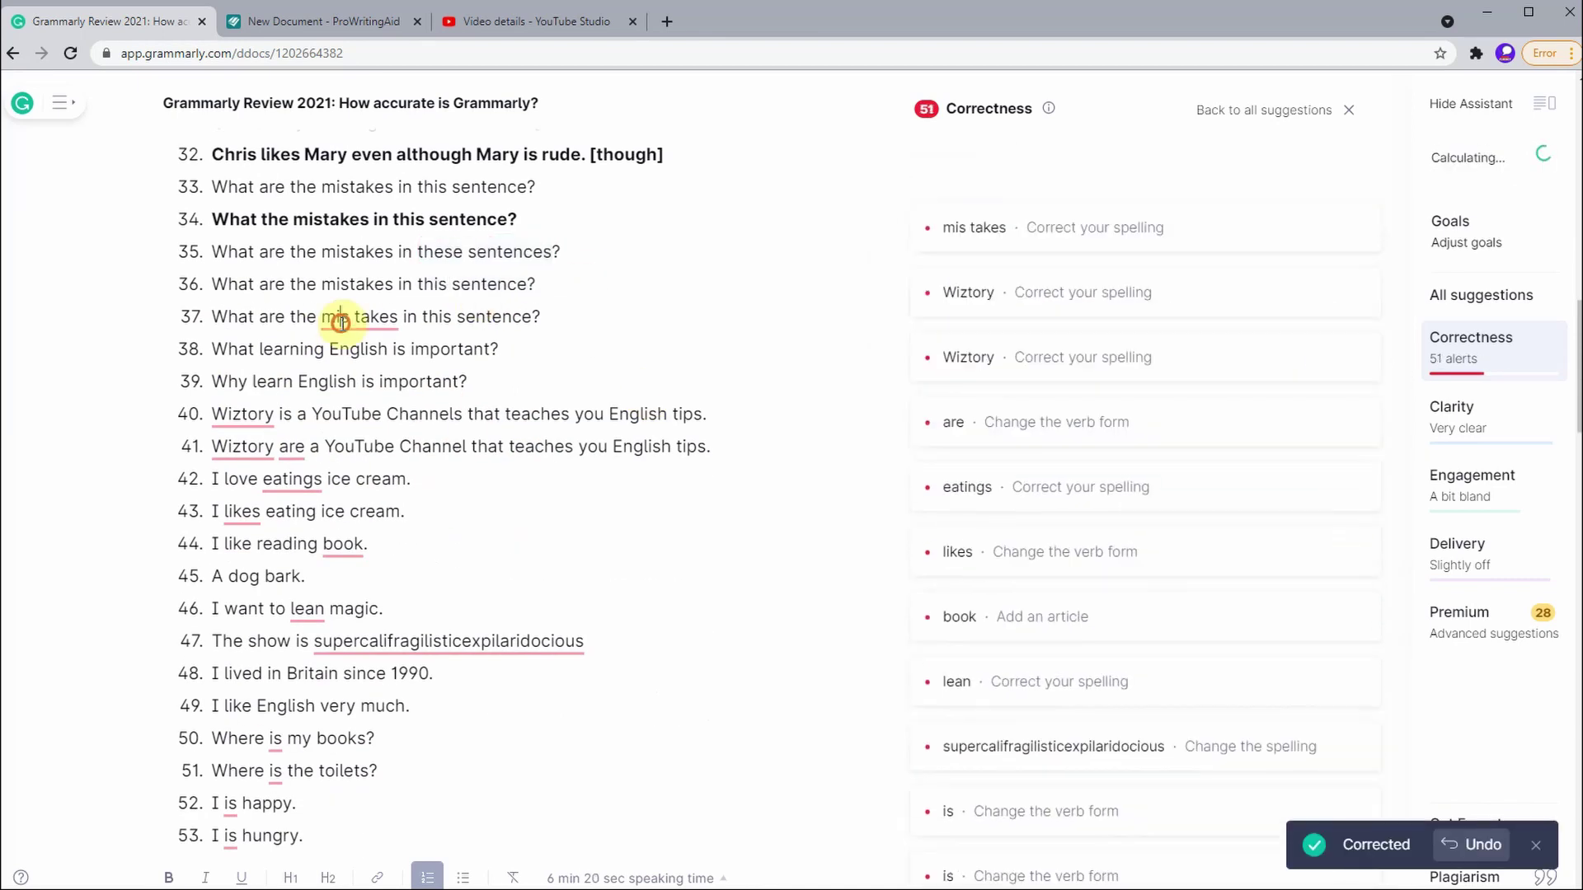
Step: Accept 'eating', 'like', the article before 'book', bold sentence 45, and correct 'lean' to 'learn'
left_click(1016, 435)
double_click(286, 446)
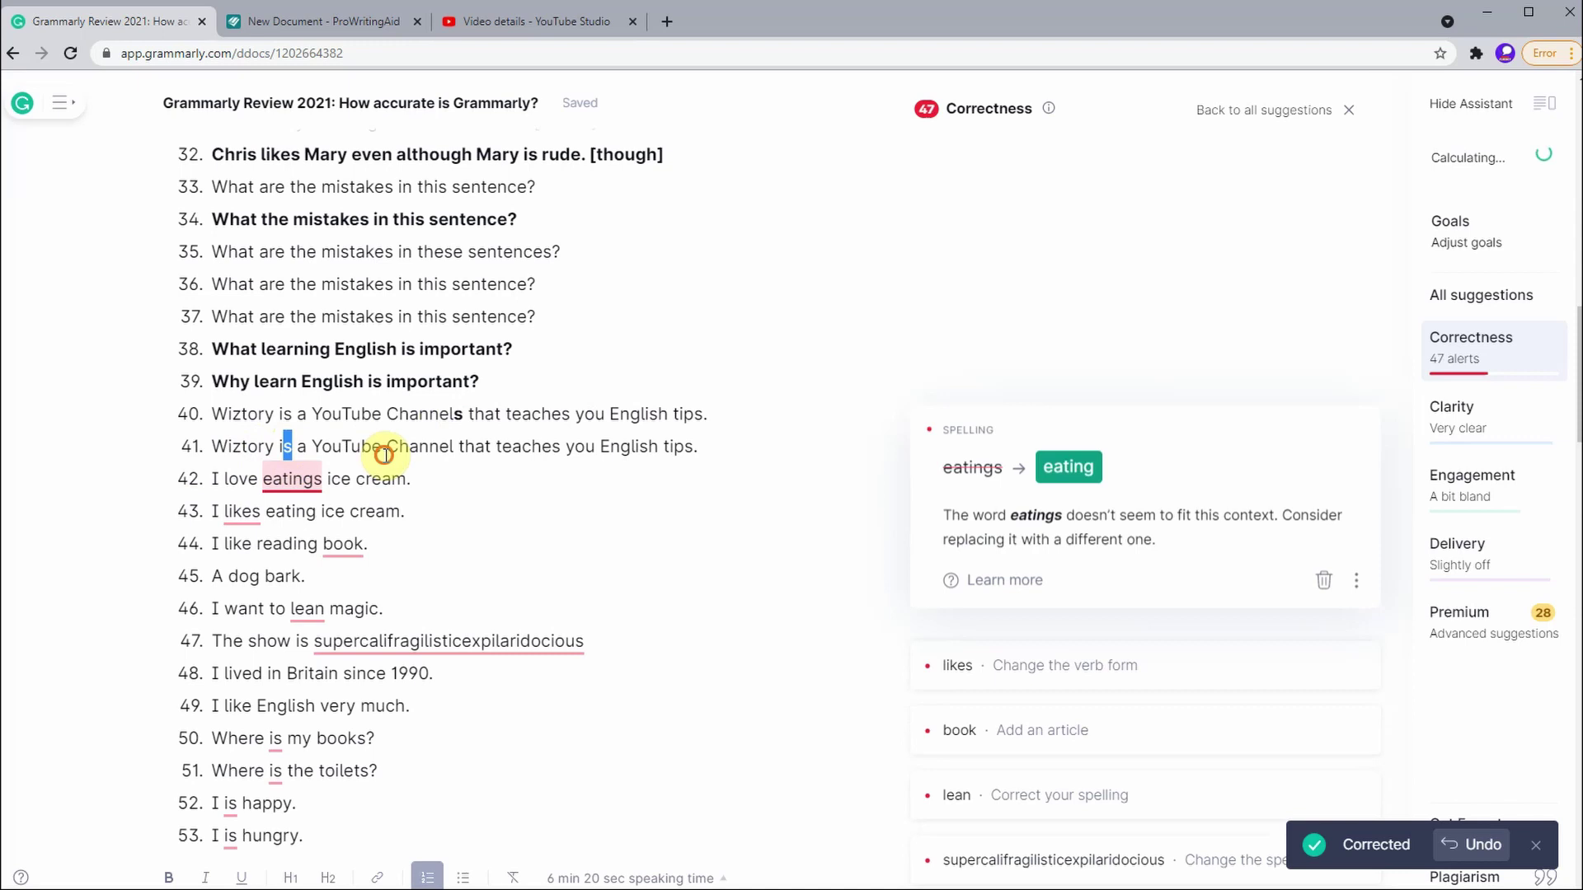
left_click(1067, 467)
left_click(1036, 326)
left_click(1000, 357)
triple_click(247, 396)
key("ctrl+b")
left_click(322, 429)
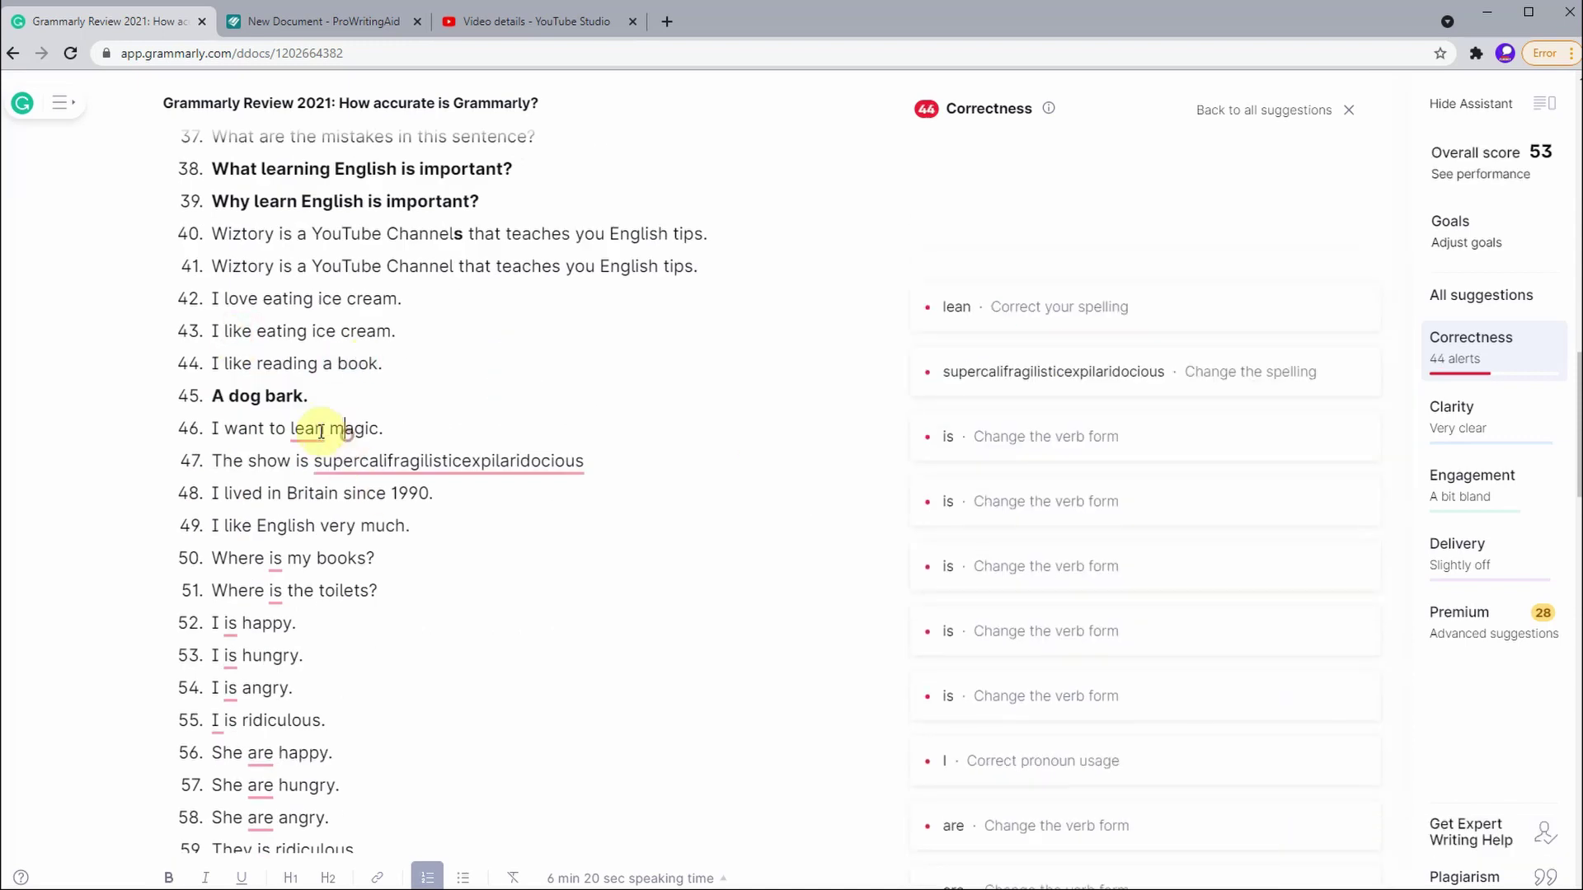
Step: Web-search line 47's long made-up word and append '[ no correct suggestion: <correct spelling>]'
left_click(1002, 424)
double_click(425, 453)
key("ctrl+c")
left_click(667, 21)
key("ctrl+v")
key("Return")
left_click_drag(296, 249, 555, 249)
key("ctrl+c")
left_click(109, 21)
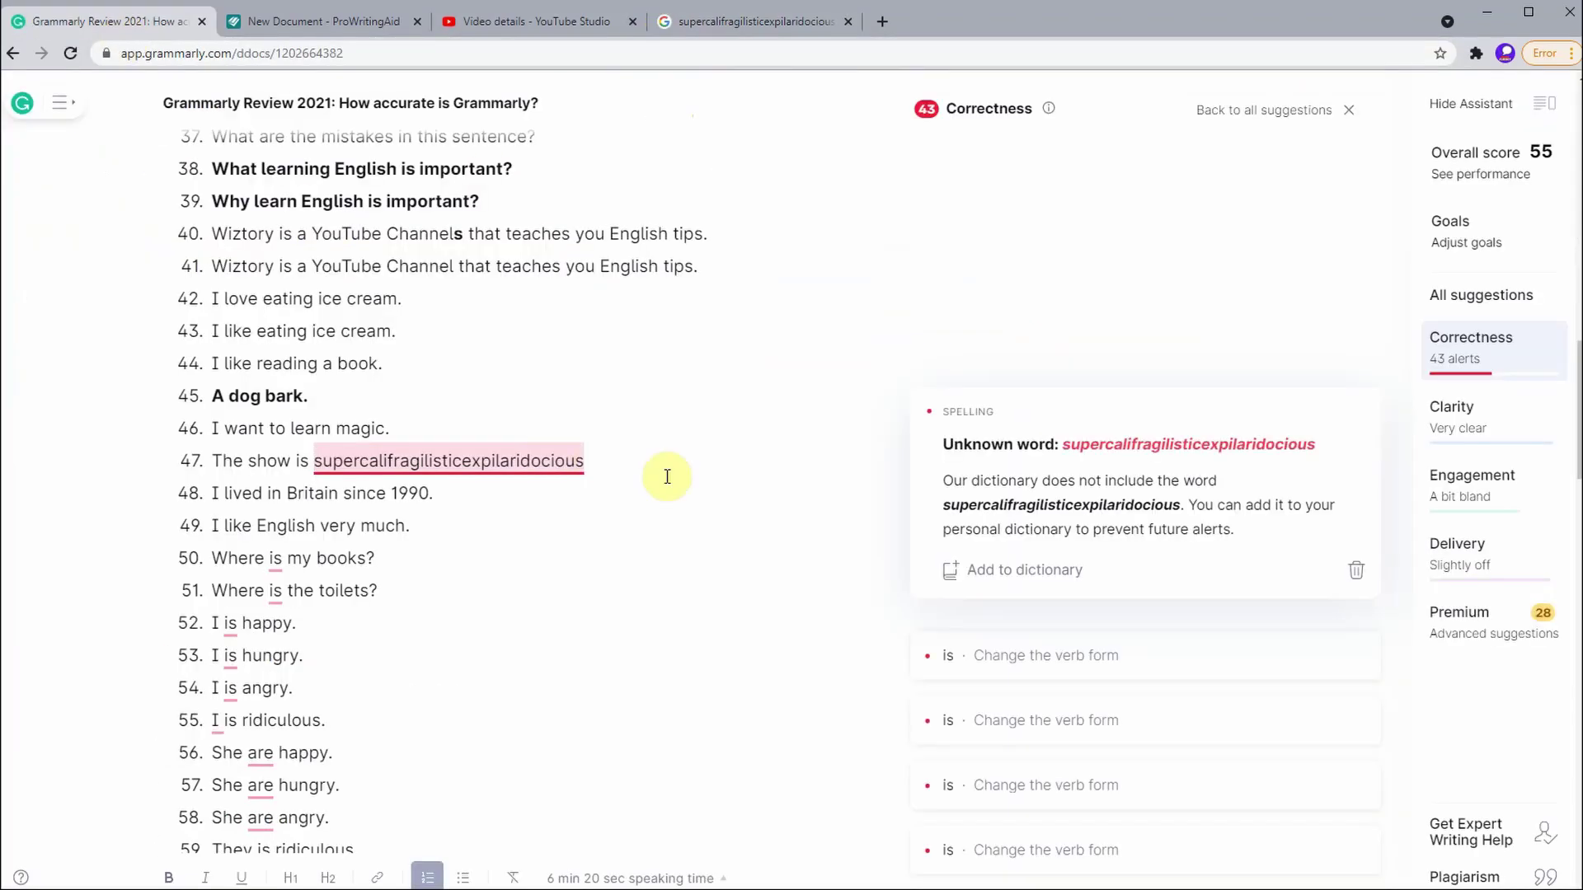
left_click(669, 466)
type("[ no correct suggestion:")
key("ctrl+v")
type("]")
Step: Bold sentences 48 and 49 and accept the verb corrections in lines 50–52, including 'am' for 'is'
scroll(316, 520, "down", 2)
left_click_drag(412, 379, 213, 338)
key("ctrl+b")
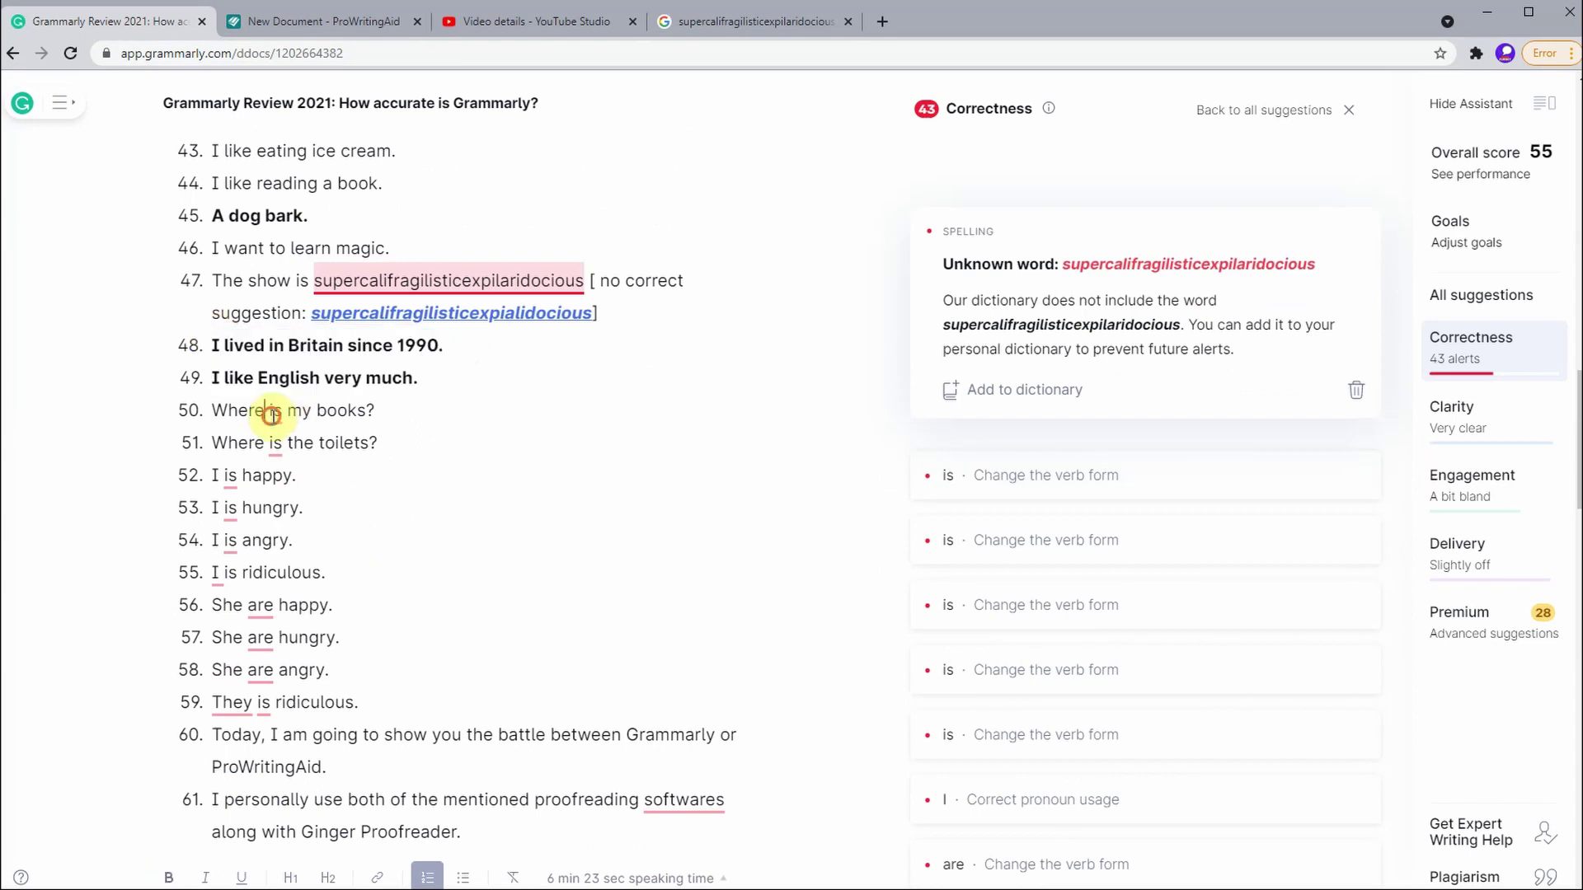
left_click(274, 412)
left_click(1011, 401)
left_click(275, 355)
left_click(1011, 352)
left_click(230, 385)
left_click(1009, 373)
Step: Accept the remaining verb agreement corrections down to line 59
left_click(230, 418)
left_click(1011, 407)
left_click(230, 450)
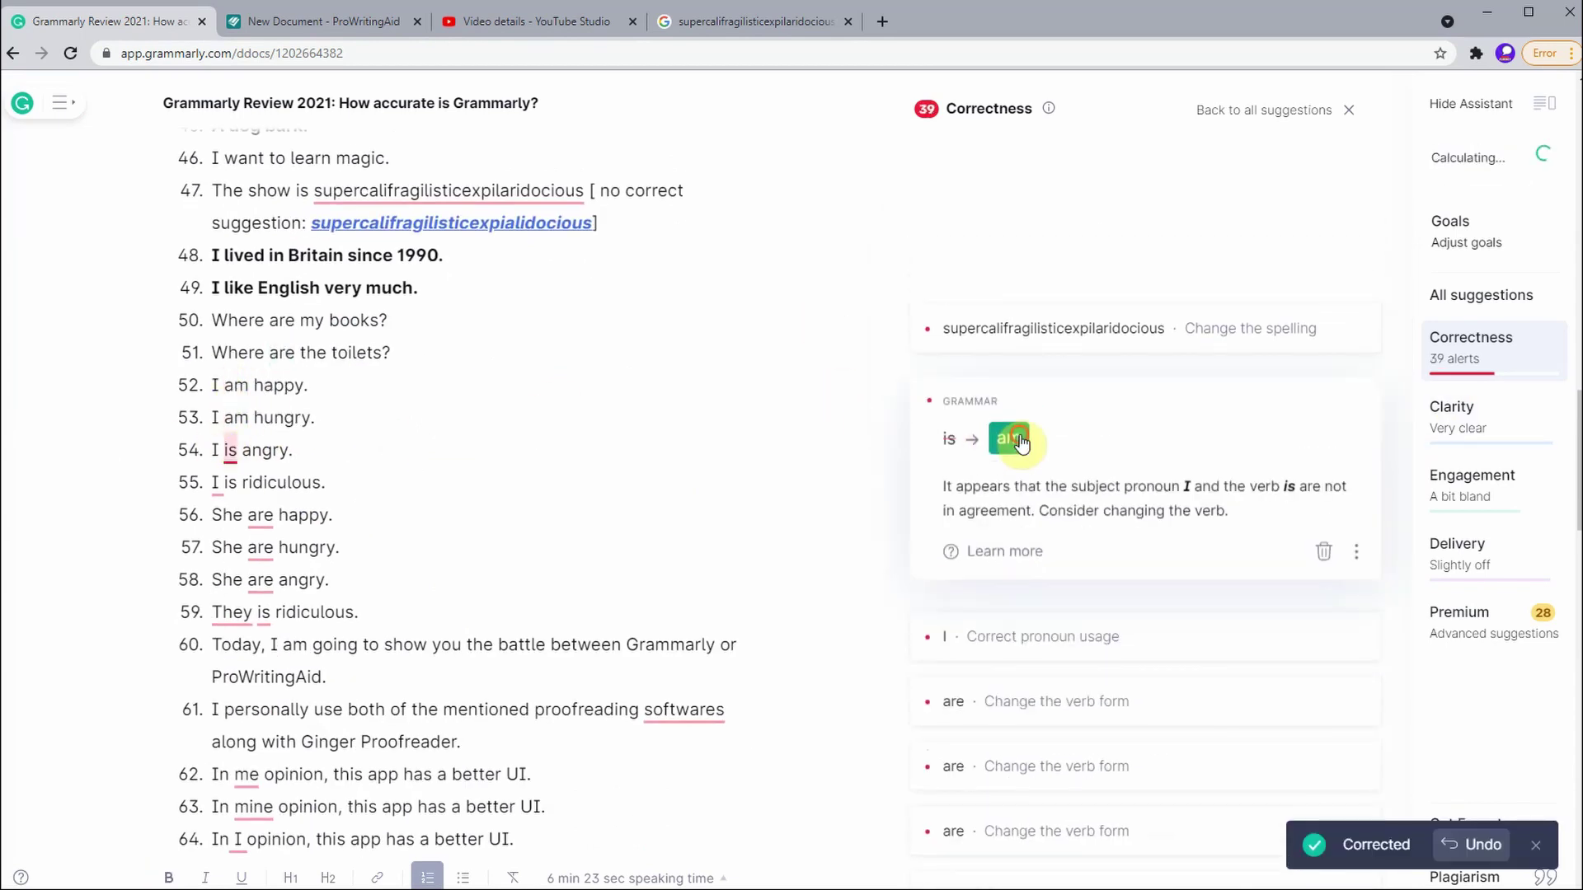
left_click(1020, 442)
left_click(217, 483)
left_click(1003, 472)
left_click(260, 516)
left_click(1015, 504)
Step: Redo the next batches of undone corrections while moving down the list
key("ctrl+shift+z")
key("ctrl+shift+z")
key("ctrl+shift+z")
key("ctrl+shift+z")
key("ctrl+shift+z")
key("ctrl+shift+z")
key("ctrl+shift+z")
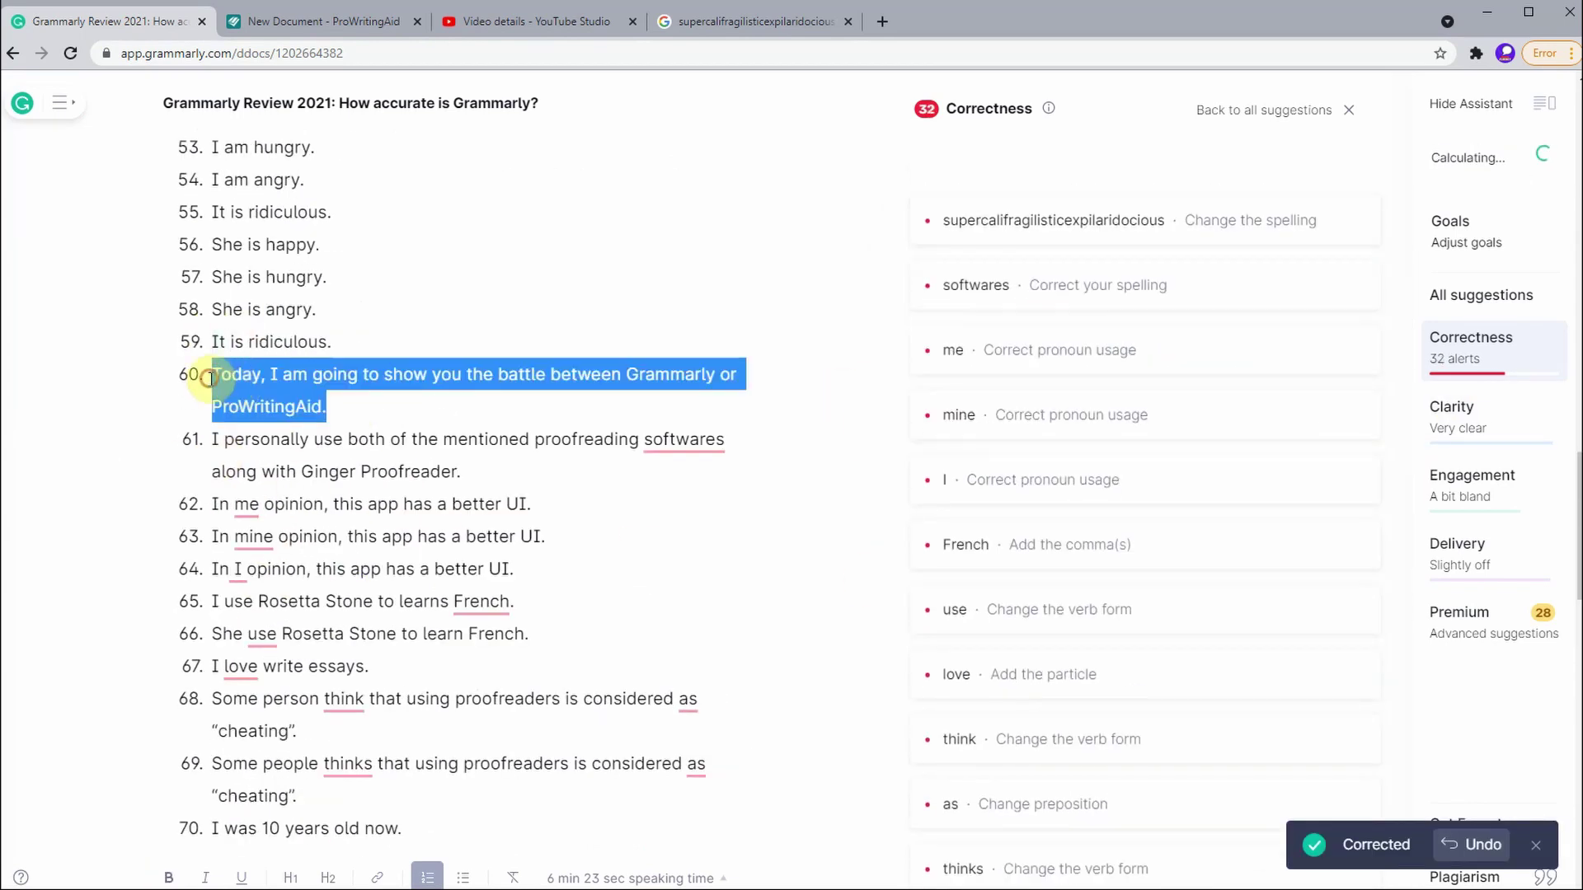
scroll(456, 541, "down", 1)
key("ctrl+shift+z")
key("ctrl+shift+z")
key("ctrl+shift+z")
key("ctrl+shift+z")
key("ctrl+shift+z")
key("ctrl+shift+z")
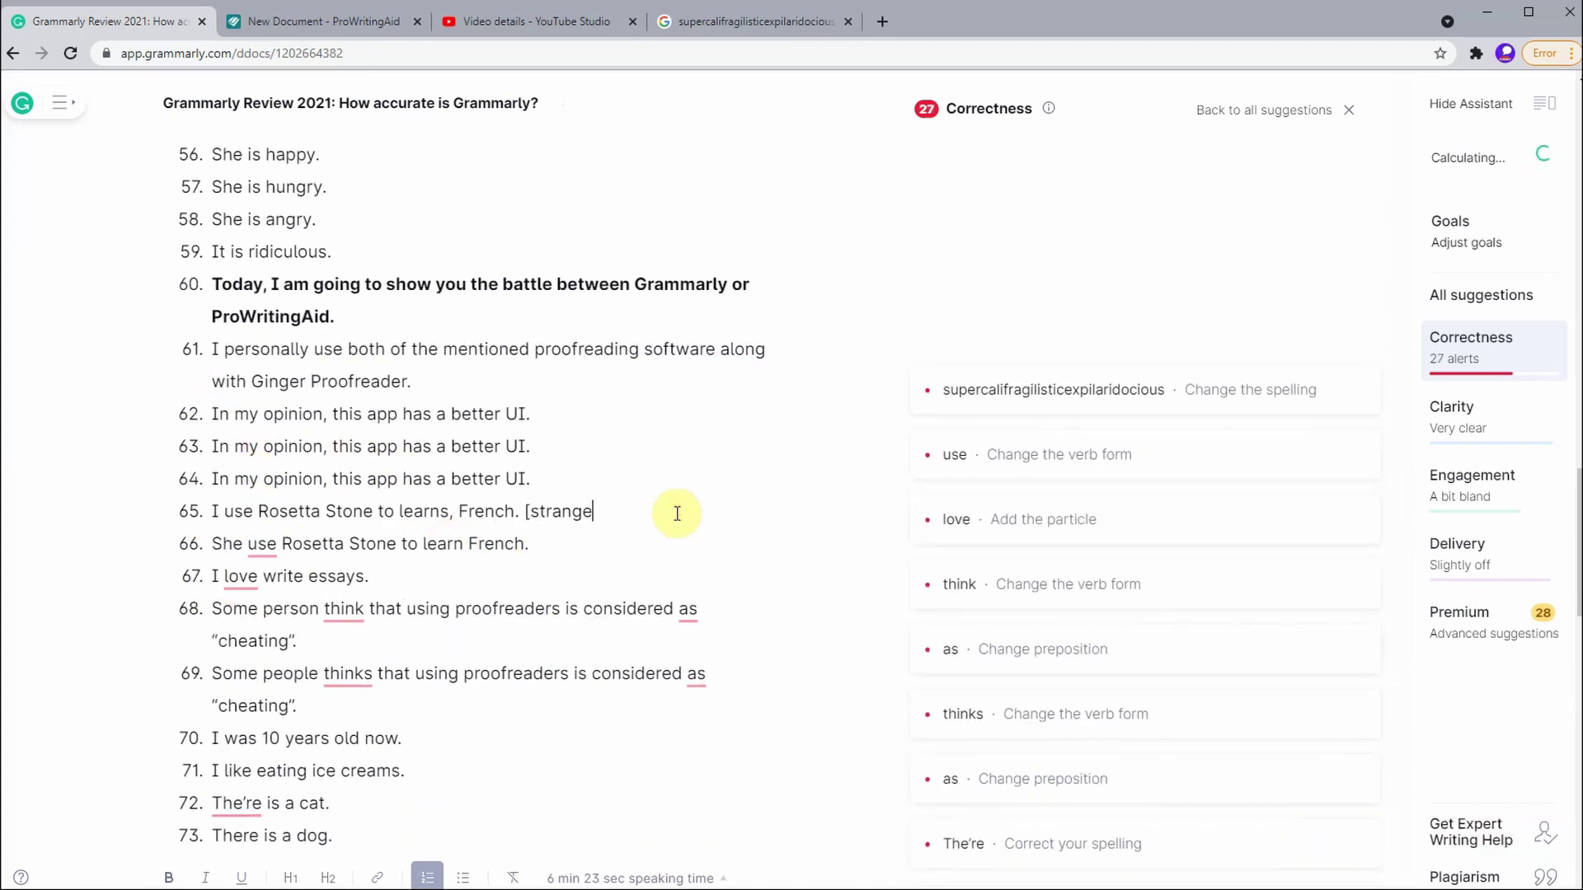
scroll(696, 426, "down", 2)
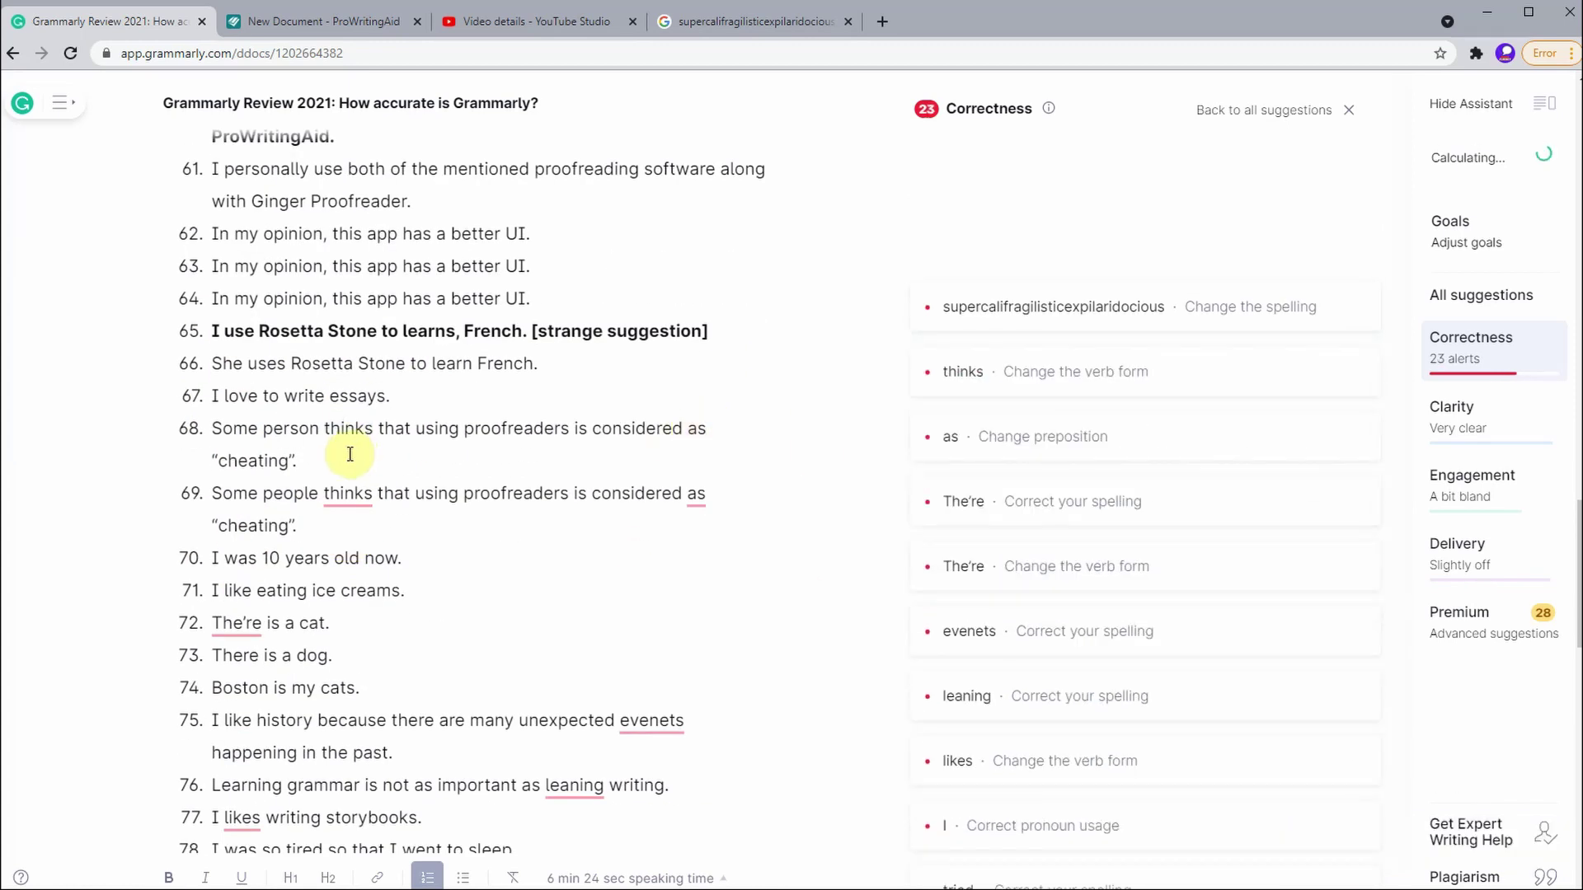
key("ctrl+shift+z")
key("ctrl+shift+z")
key("ctrl+shift+z")
key("ctrl+shift+z")
key("ctrl+shift+z")
key("ctrl+shift+z")
key("ctrl+shift+z")
key("ctrl+shift+z")
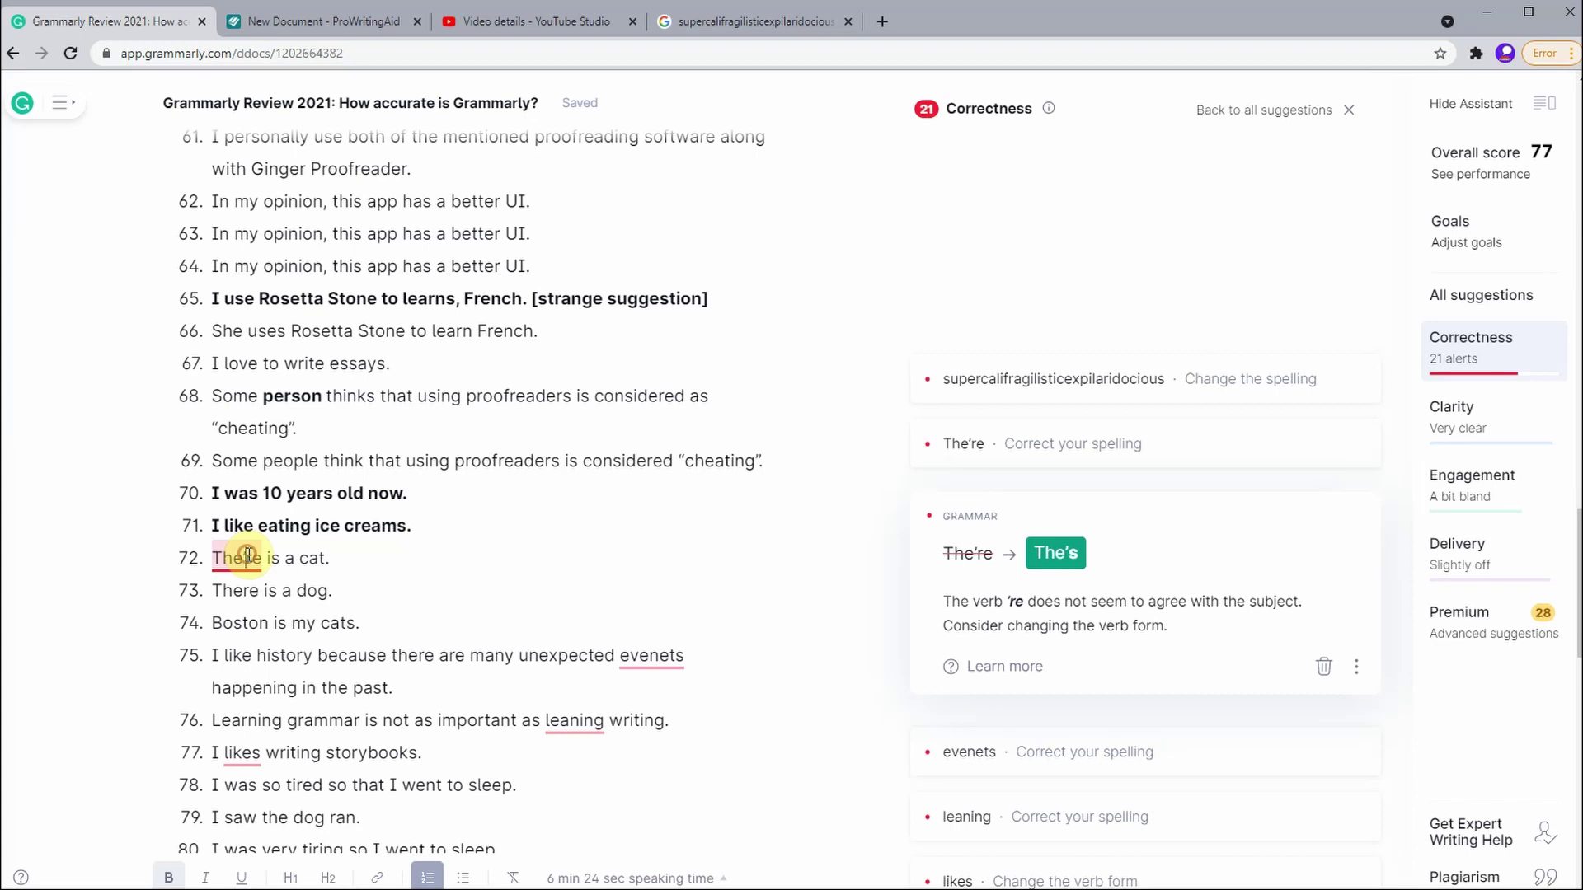
scroll(696, 554, "down", 2)
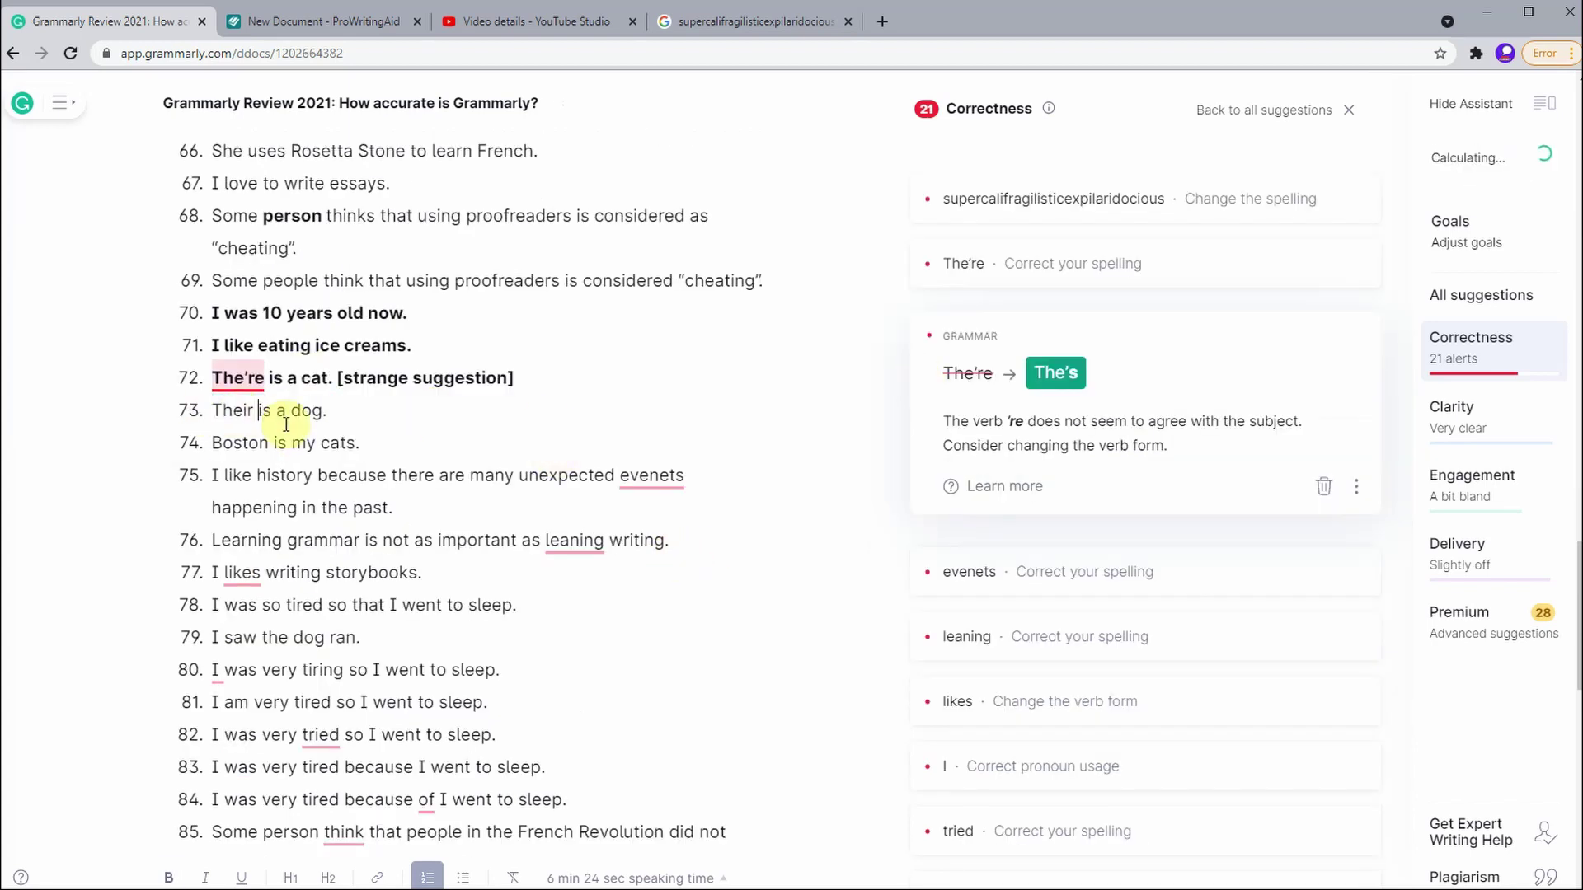
key("ctrl+shift+z")
key("ctrl+shift+z")
key("ctrl+shift+z")
Step: Redo the remaining undone edits through line 100 and select sentences 99 and 100
scroll(645, 316, "down", 3)
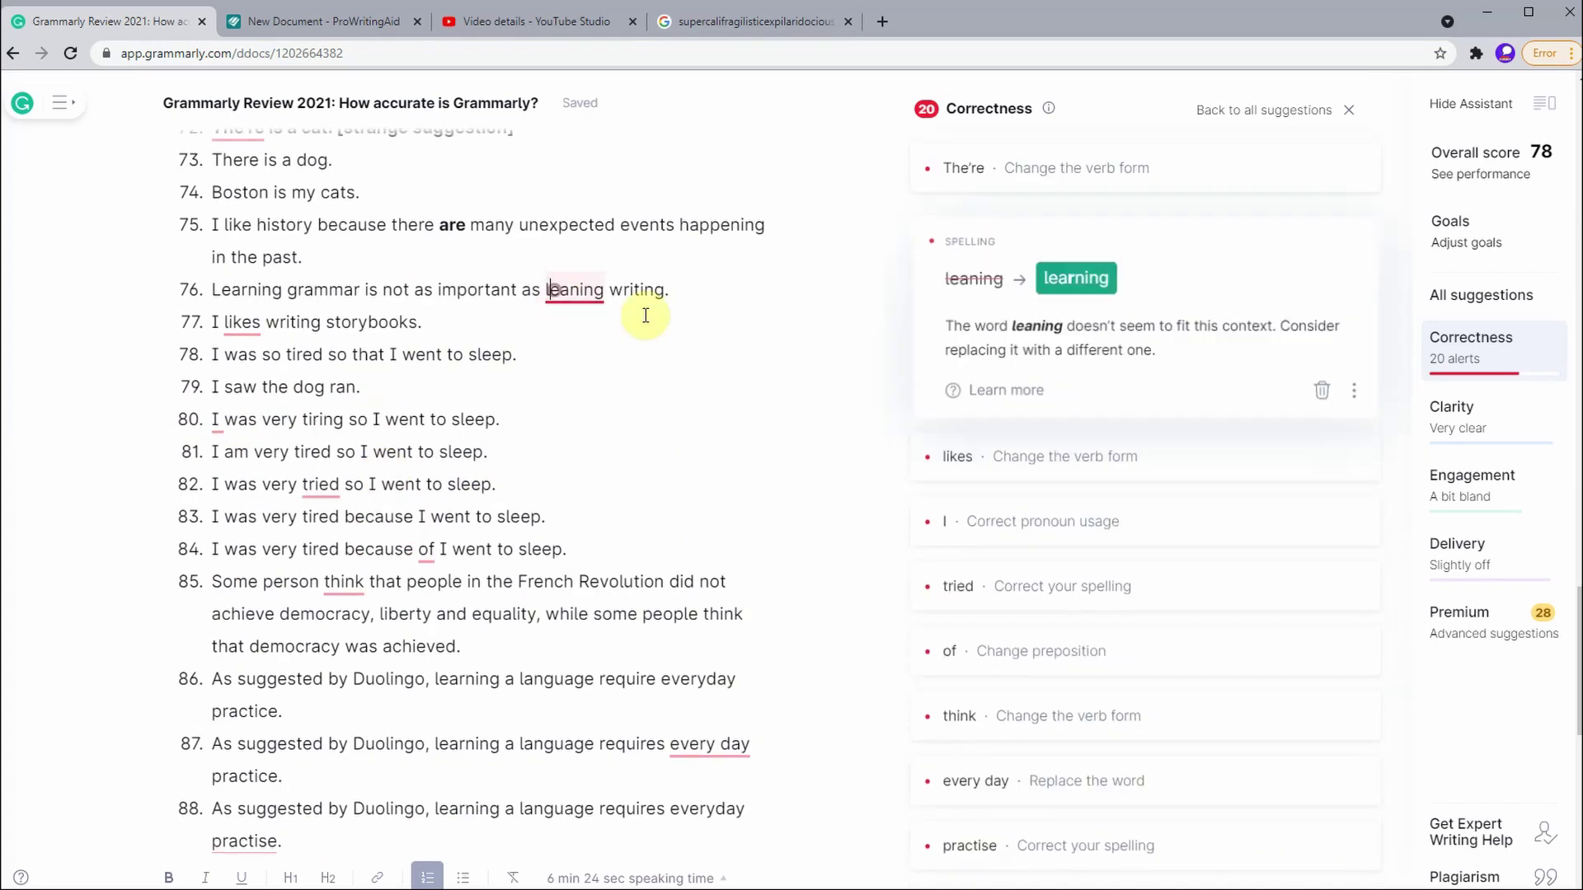
key("ctrl+shift+z")
key("ctrl+shift+z")
key("ctrl+shift+z")
key("ctrl+shift+z")
key("ctrl+shift+z")
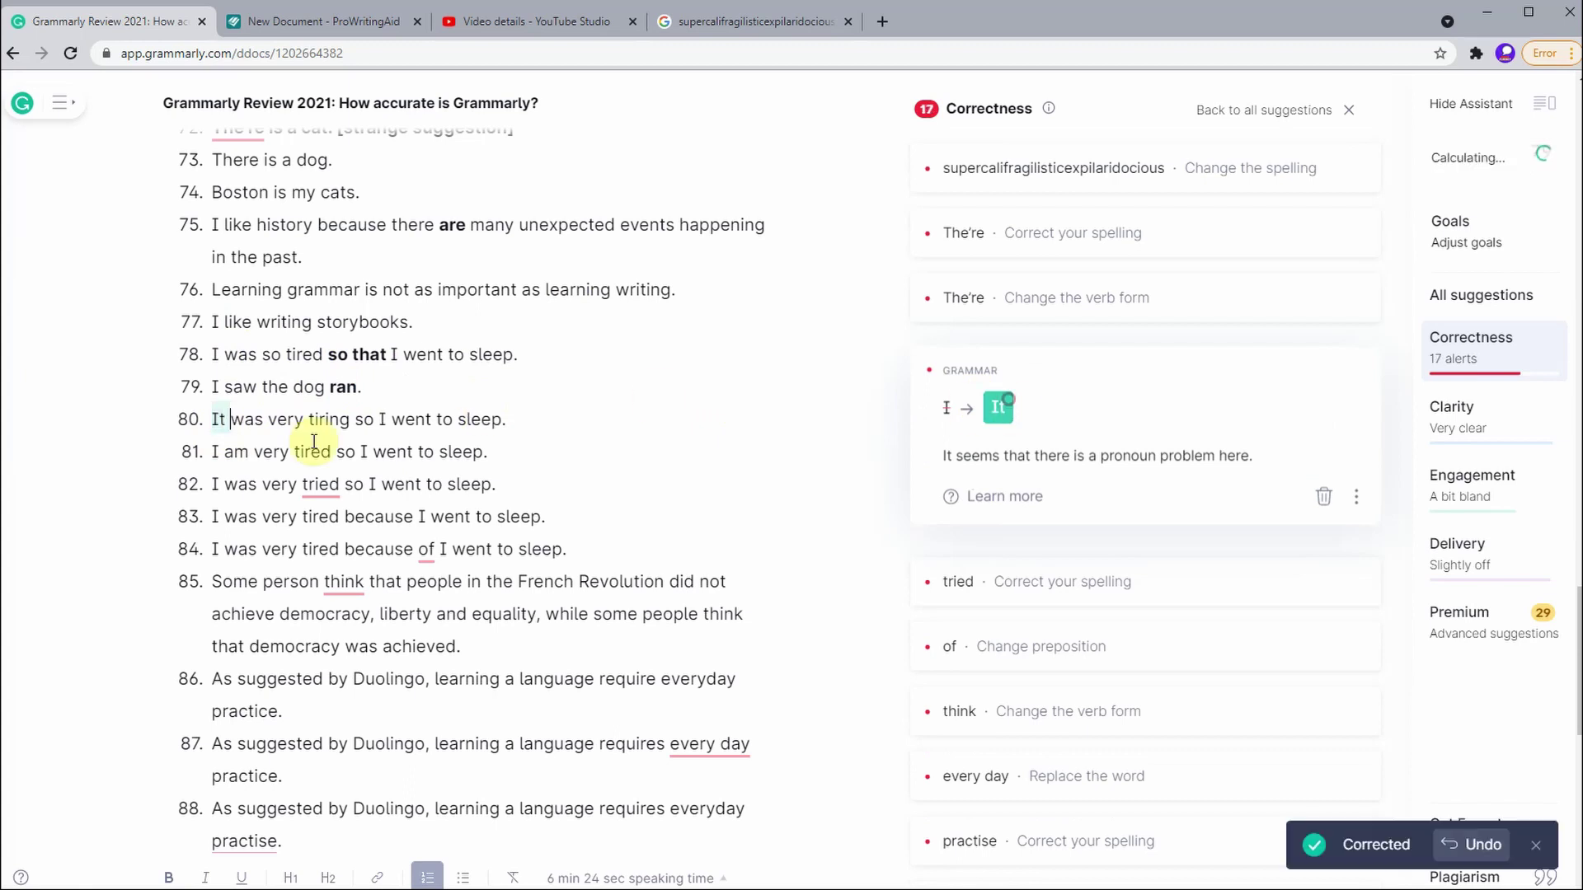
key("ctrl+shift+z")
key("ctrl+shift+z")
key("ctrl+shift+z")
key("ctrl+shift+z")
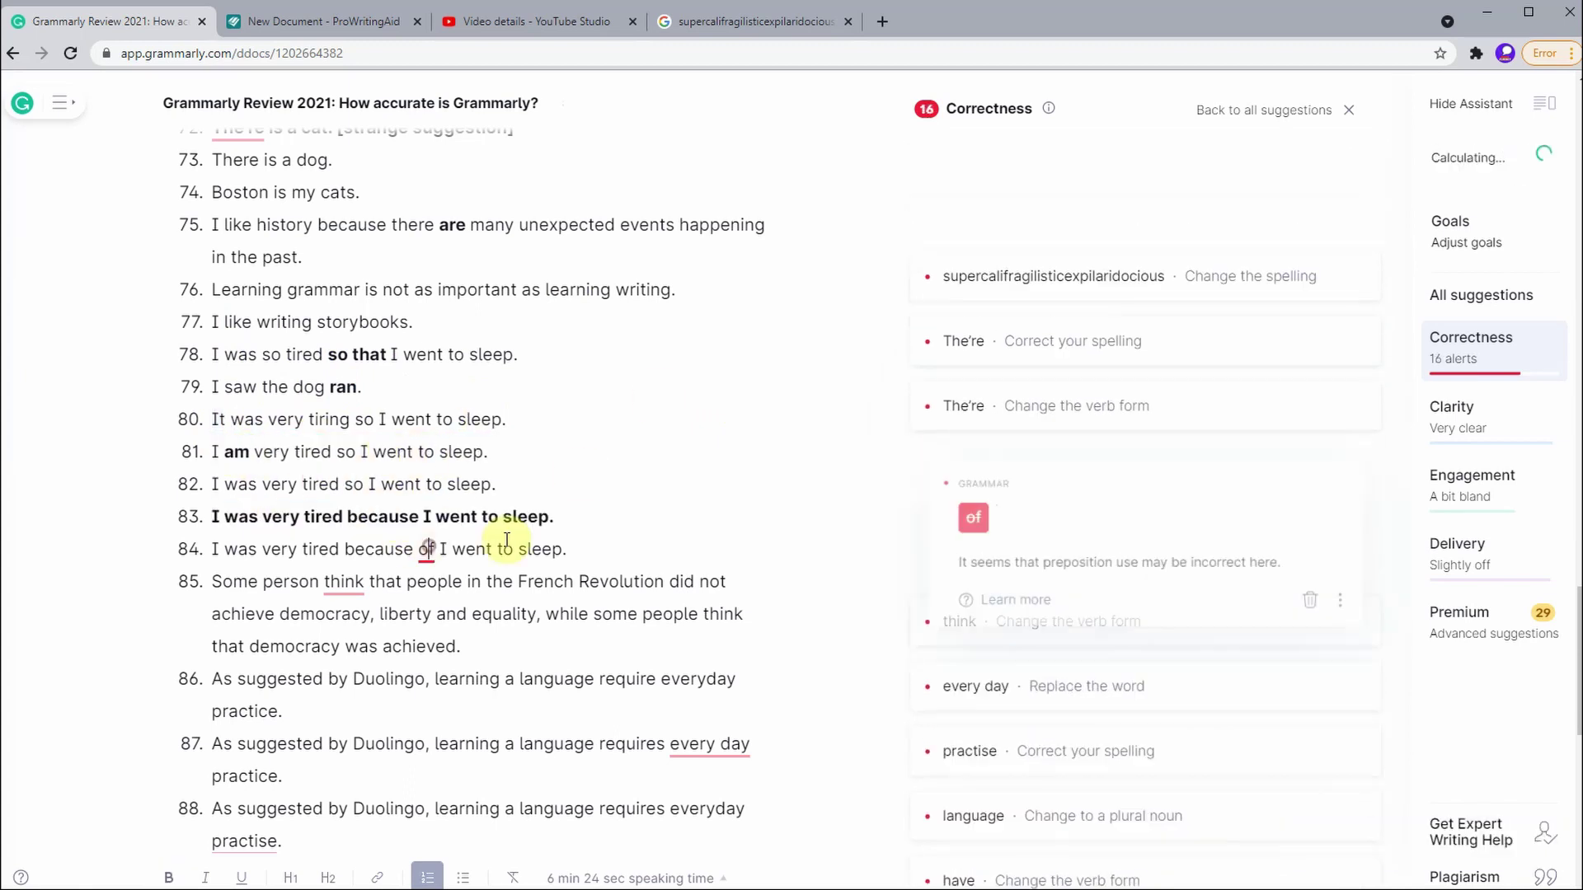
key("ctrl+shift+z")
key("ctrl+shift+z")
key("ctrl+shift+z")
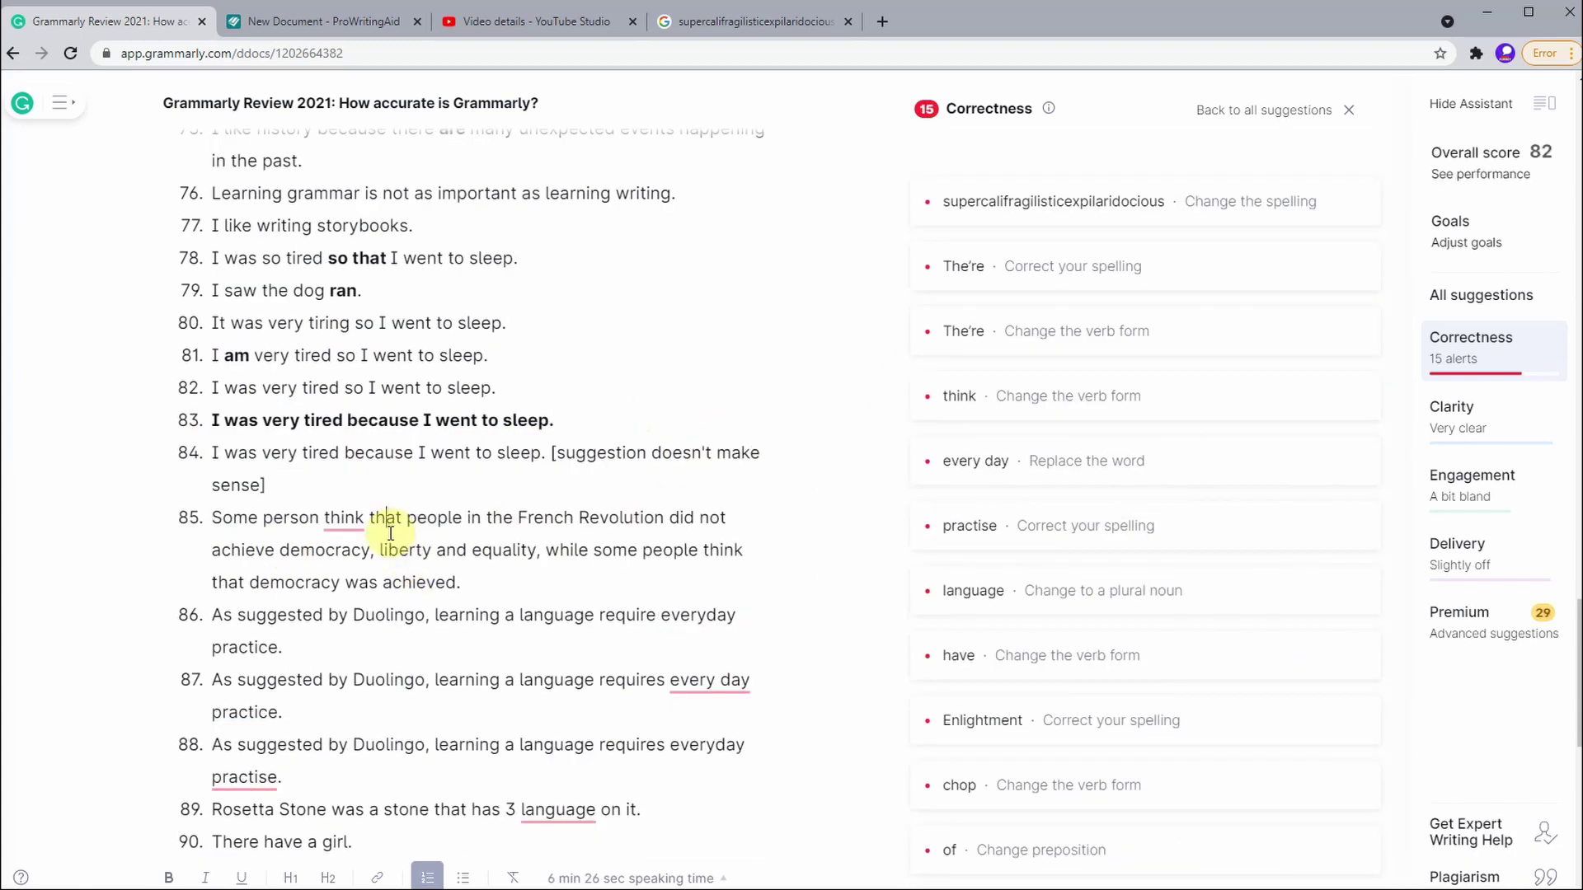
key("ctrl+shift+z")
key("ctrl+shift+z")
key("ctrl+shift+z")
key("ctrl+shift+z")
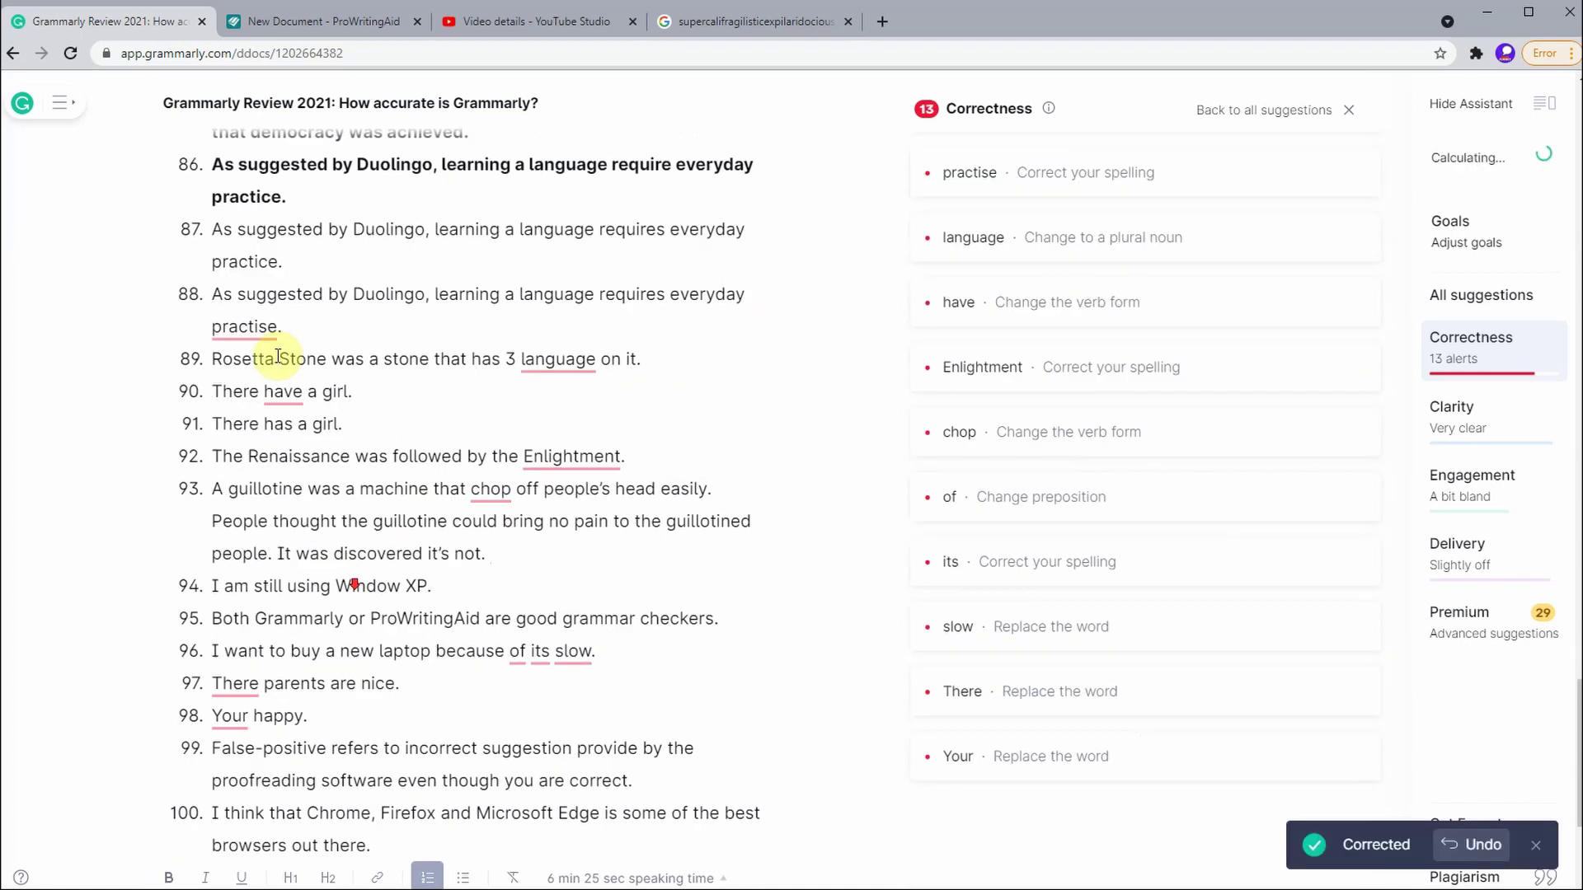
key("ctrl+shift+z")
key("ctrl+shift+z")
key("ctrl+shift+z")
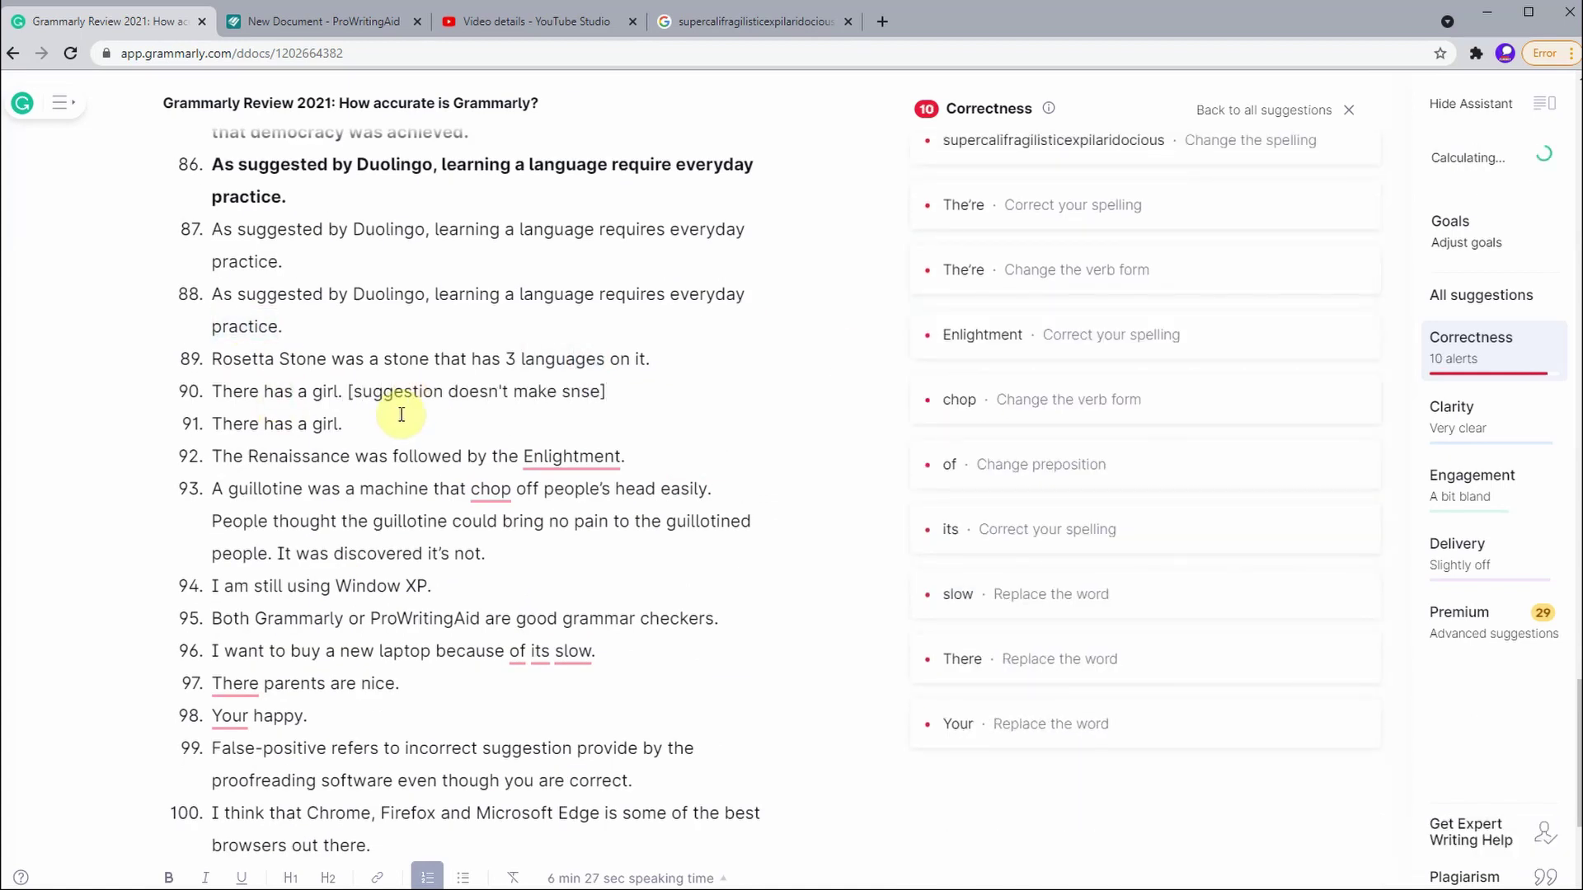
key("ctrl+shift+z")
key("ctrl+shift+z")
key("ctrl+shift+z")
key("ctrl+shift+z")
key("ctrl+shift+z")
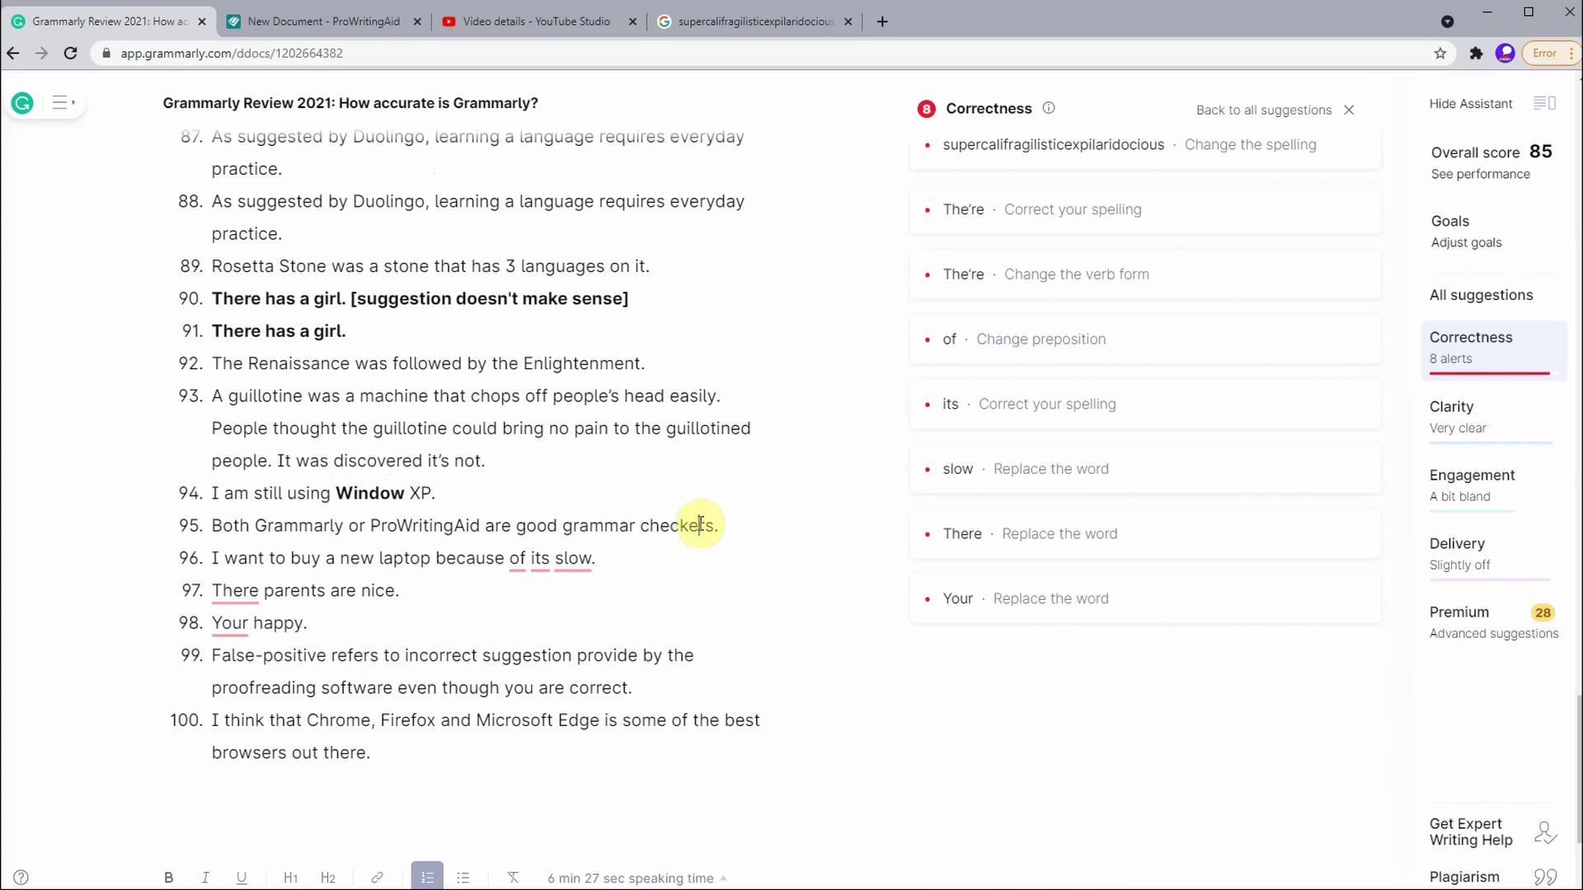
key("ctrl+shift+z")
key("ctrl+shift+z")
key("ctrl+shift+z")
key("ctrl+shift+z")
left_click_drag(441, 738, 318, 668)
left_click_drag(318, 668, 223, 639)
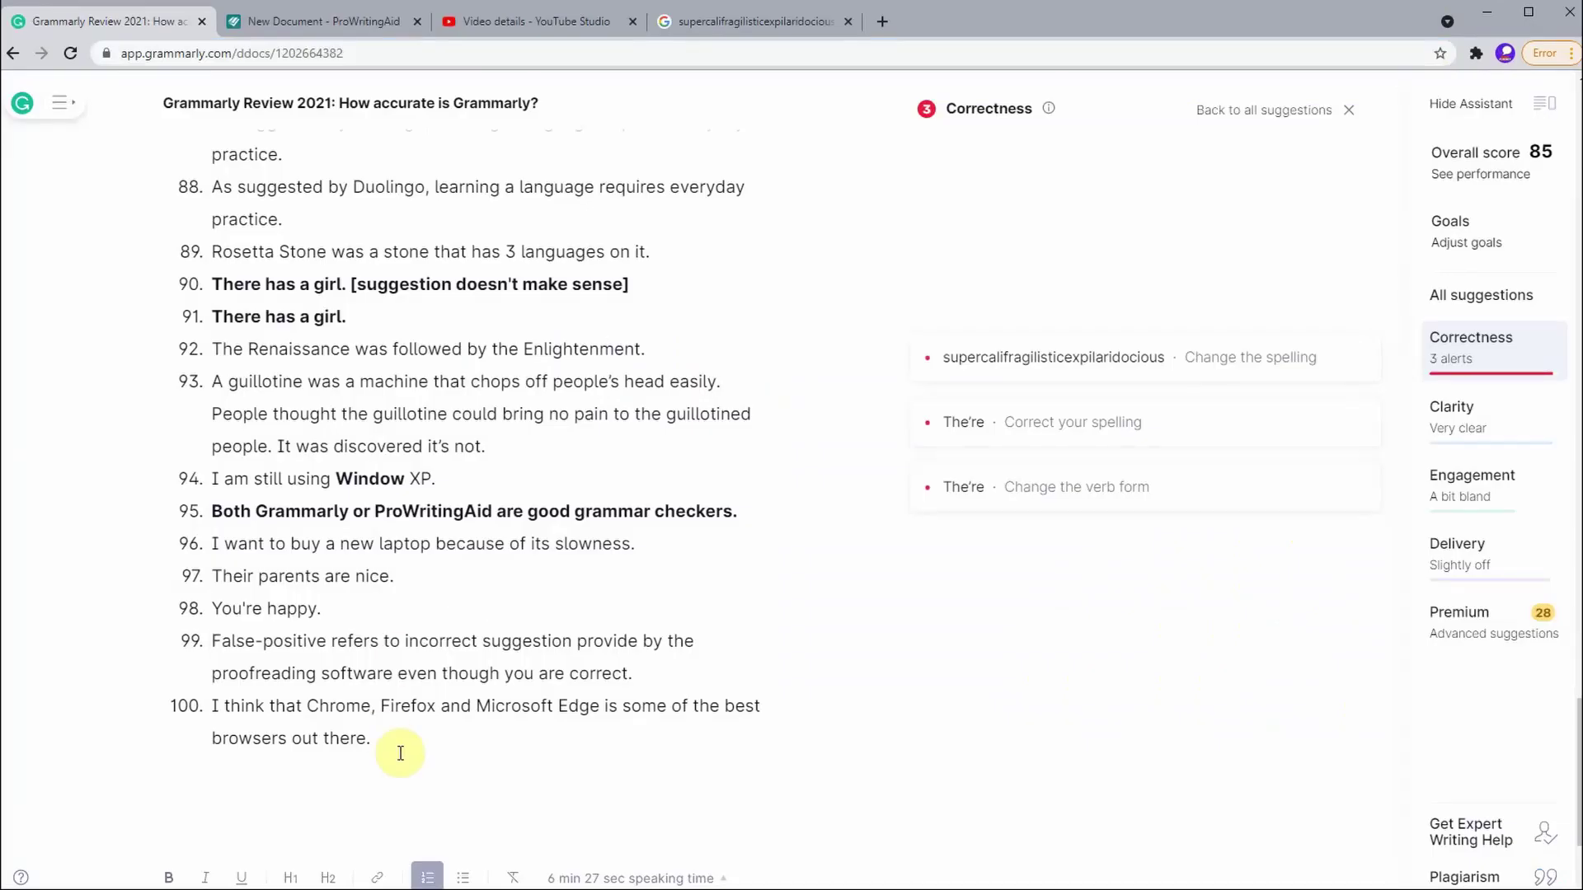
scroll(554, 558, "up", 20)
Step: Bold sentences 99 and 100, accept the 'There' correction in sentence 72, and unbold it
scroll(566, 660, "down", 20)
key("ctrl+b")
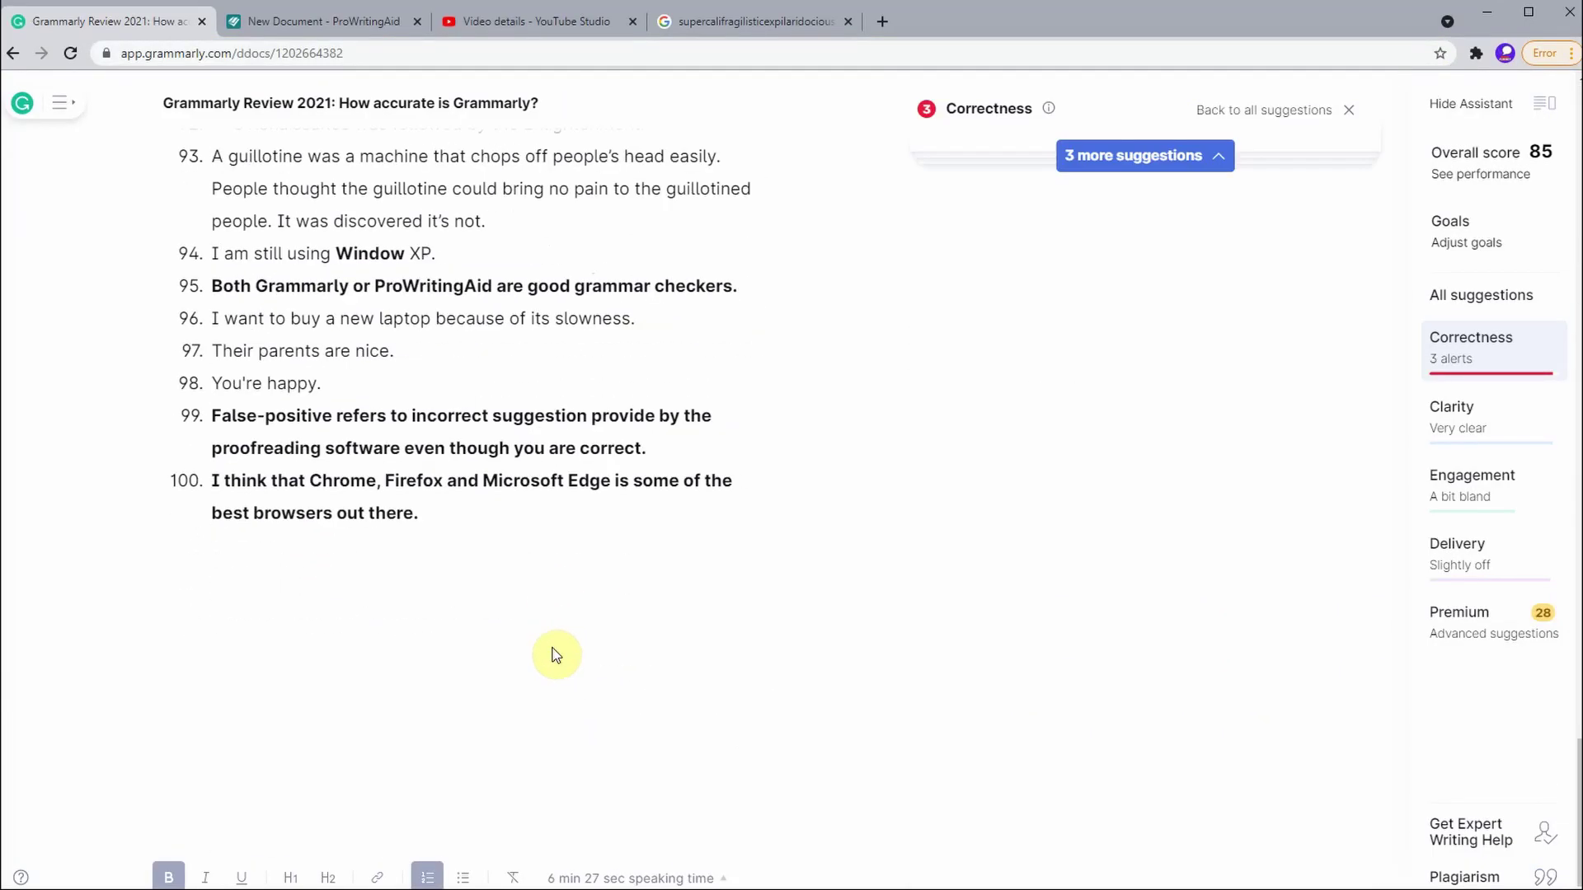
scroll(557, 655, "up", 12)
left_click(983, 279)
triple_click(596, 348)
key("ctrl+b")
left_click(1069, 345)
Step: Add a blank line above sentence 1 at the top of the document
left_click(675, 410)
scroll(675, 409, "up", 2)
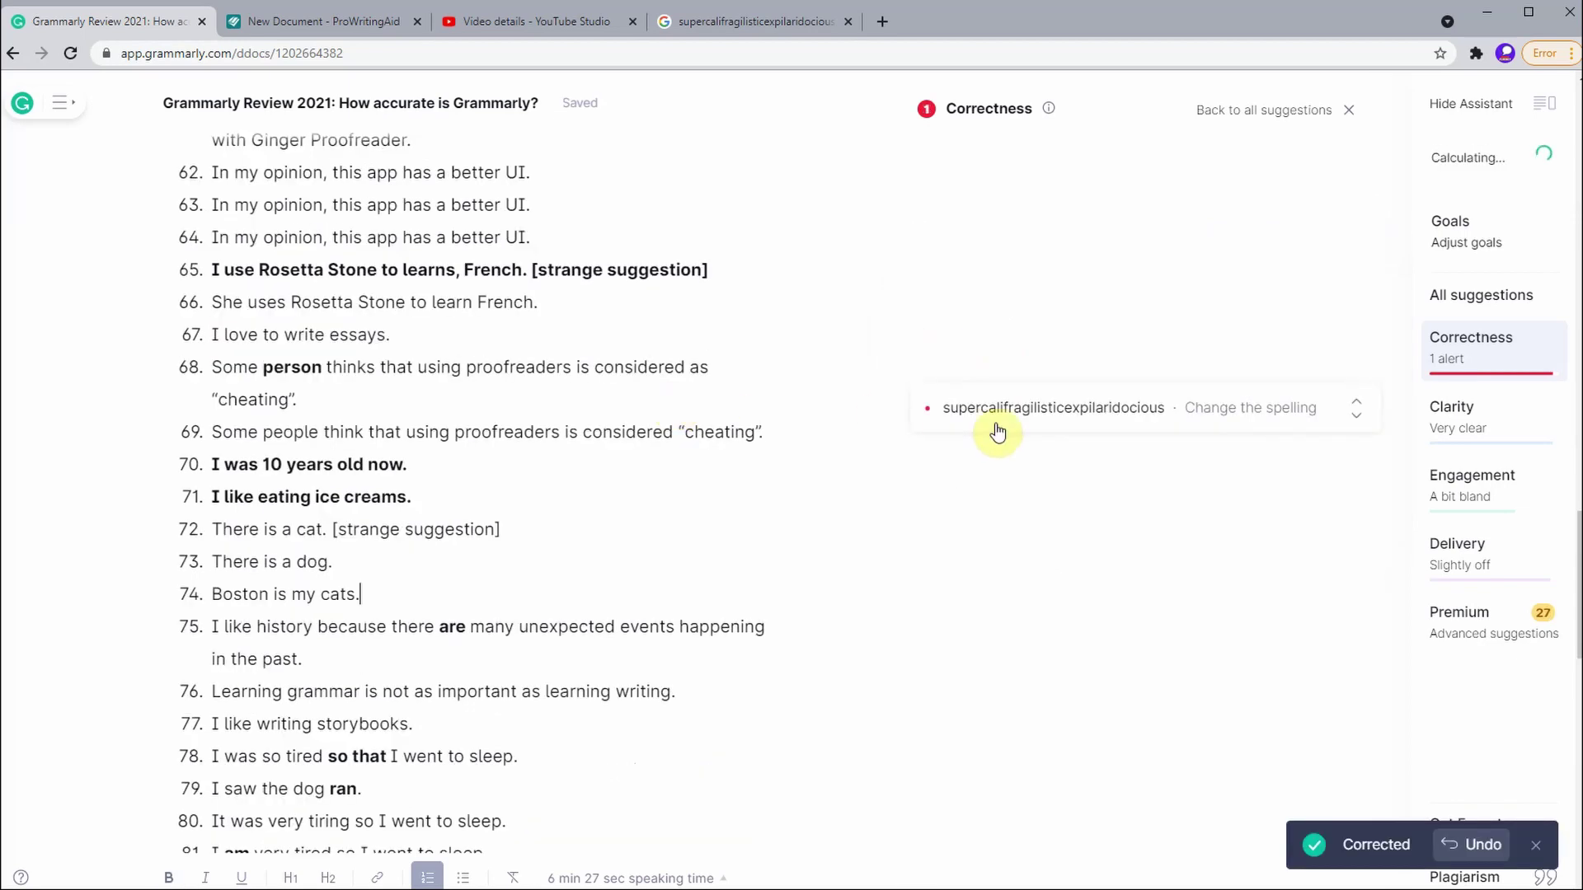
scroll(736, 660, "up", 5)
left_click_drag(713, 700, 530, 701)
scroll(555, 665, "up", 20)
left_click(326, 161)
key("Return")
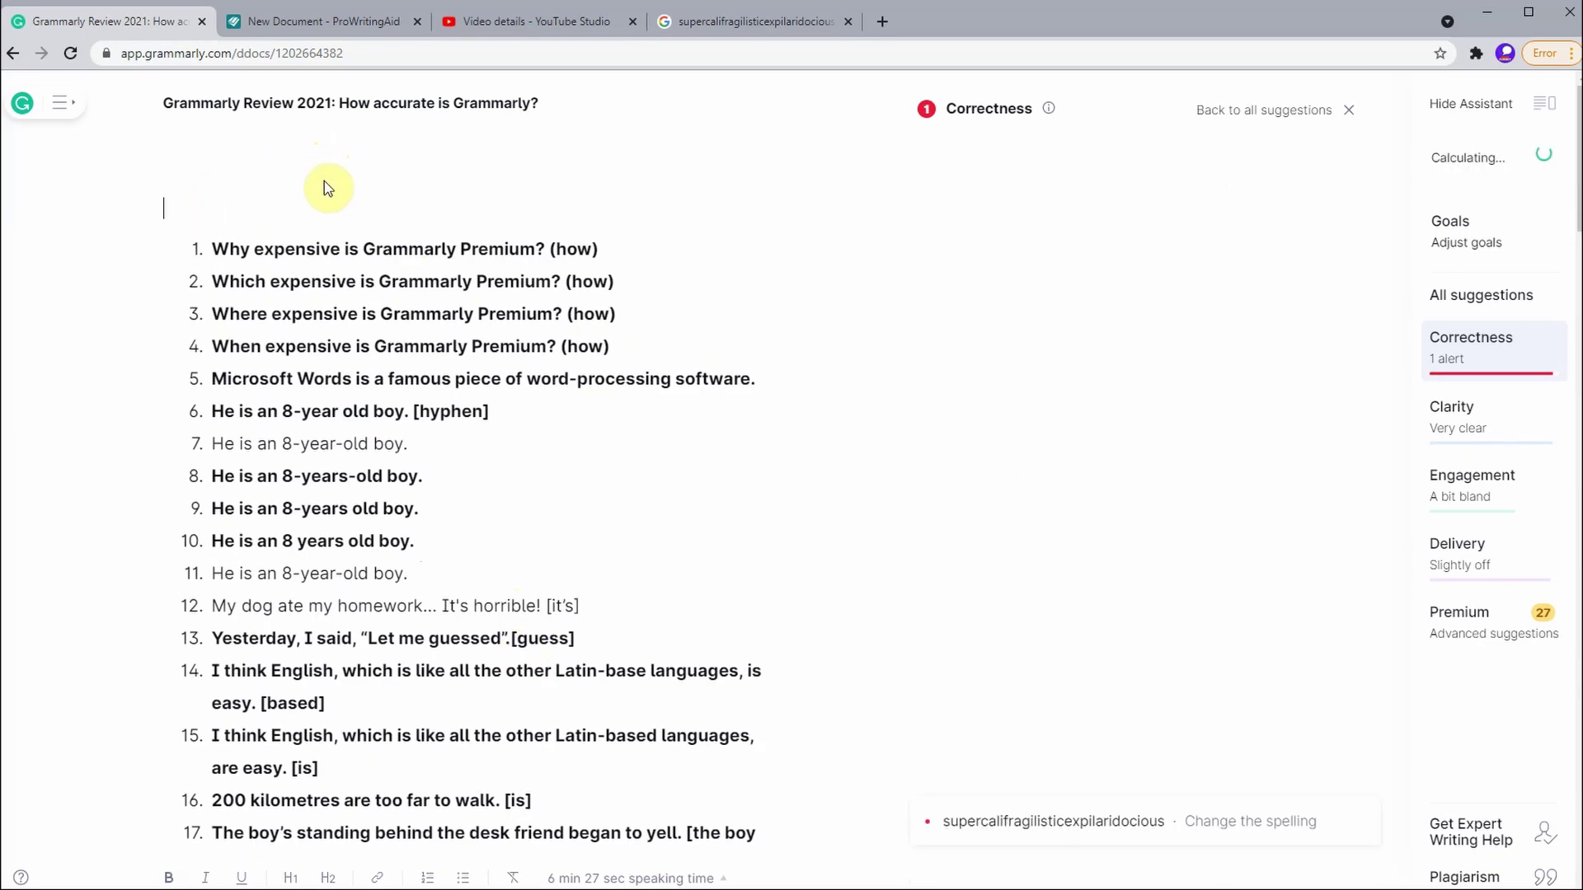
Step: Move through the document, placing the caret in a bold sentence, sentence 83, and sentence 20
scroll(324, 181, "down", 20)
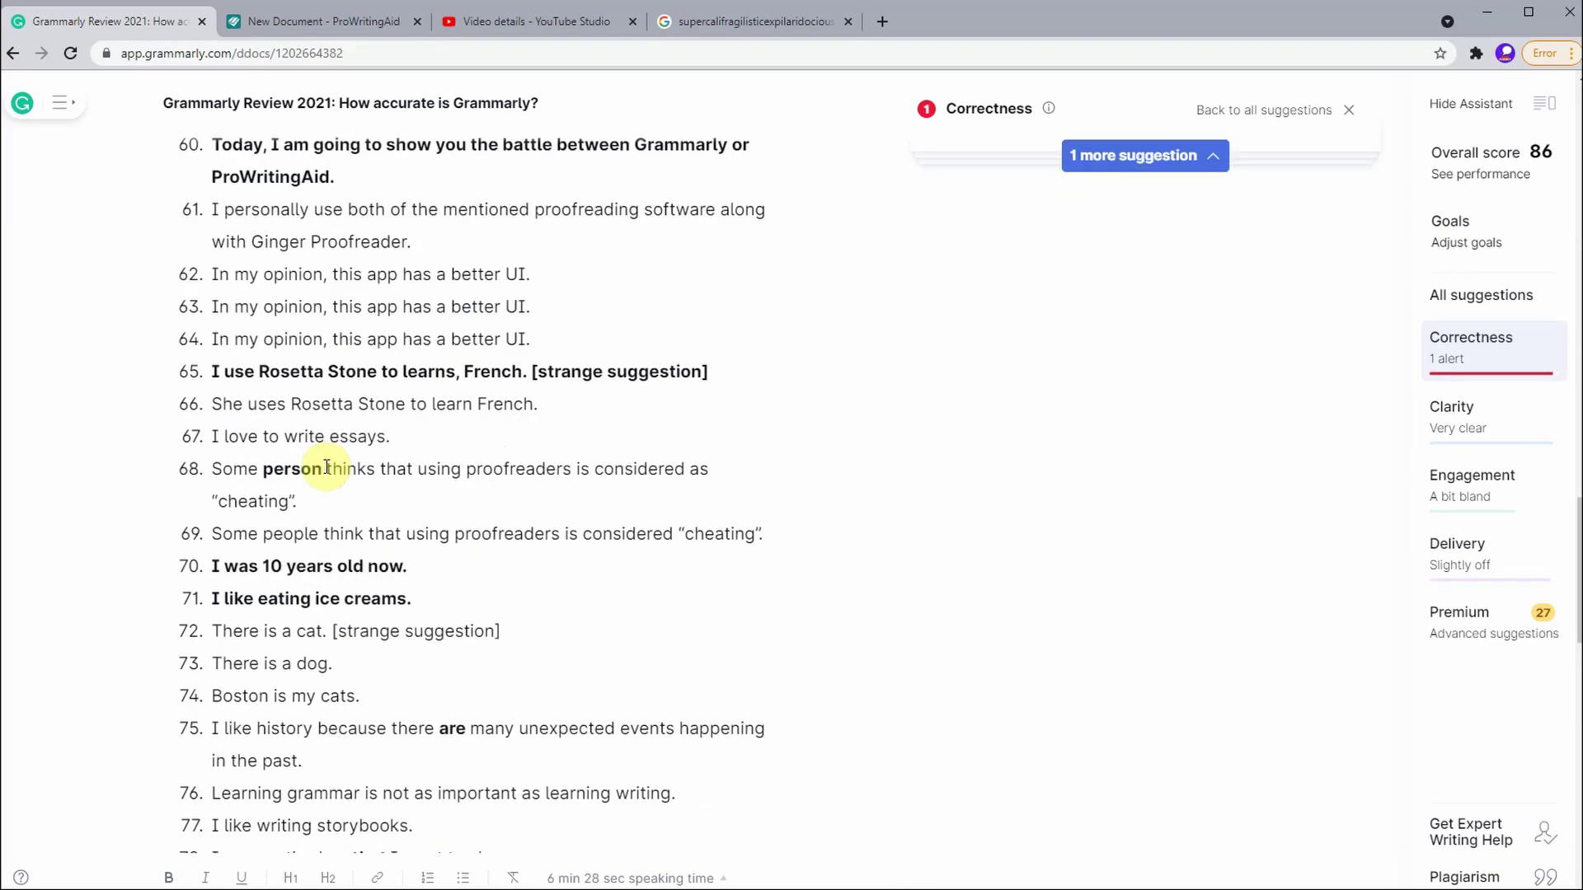
scroll(326, 467, "down", 8)
left_click(327, 468)
scroll(362, 519, "down", 7)
left_click(481, 657)
scroll(412, 487, "up", 8)
left_click(371, 483)
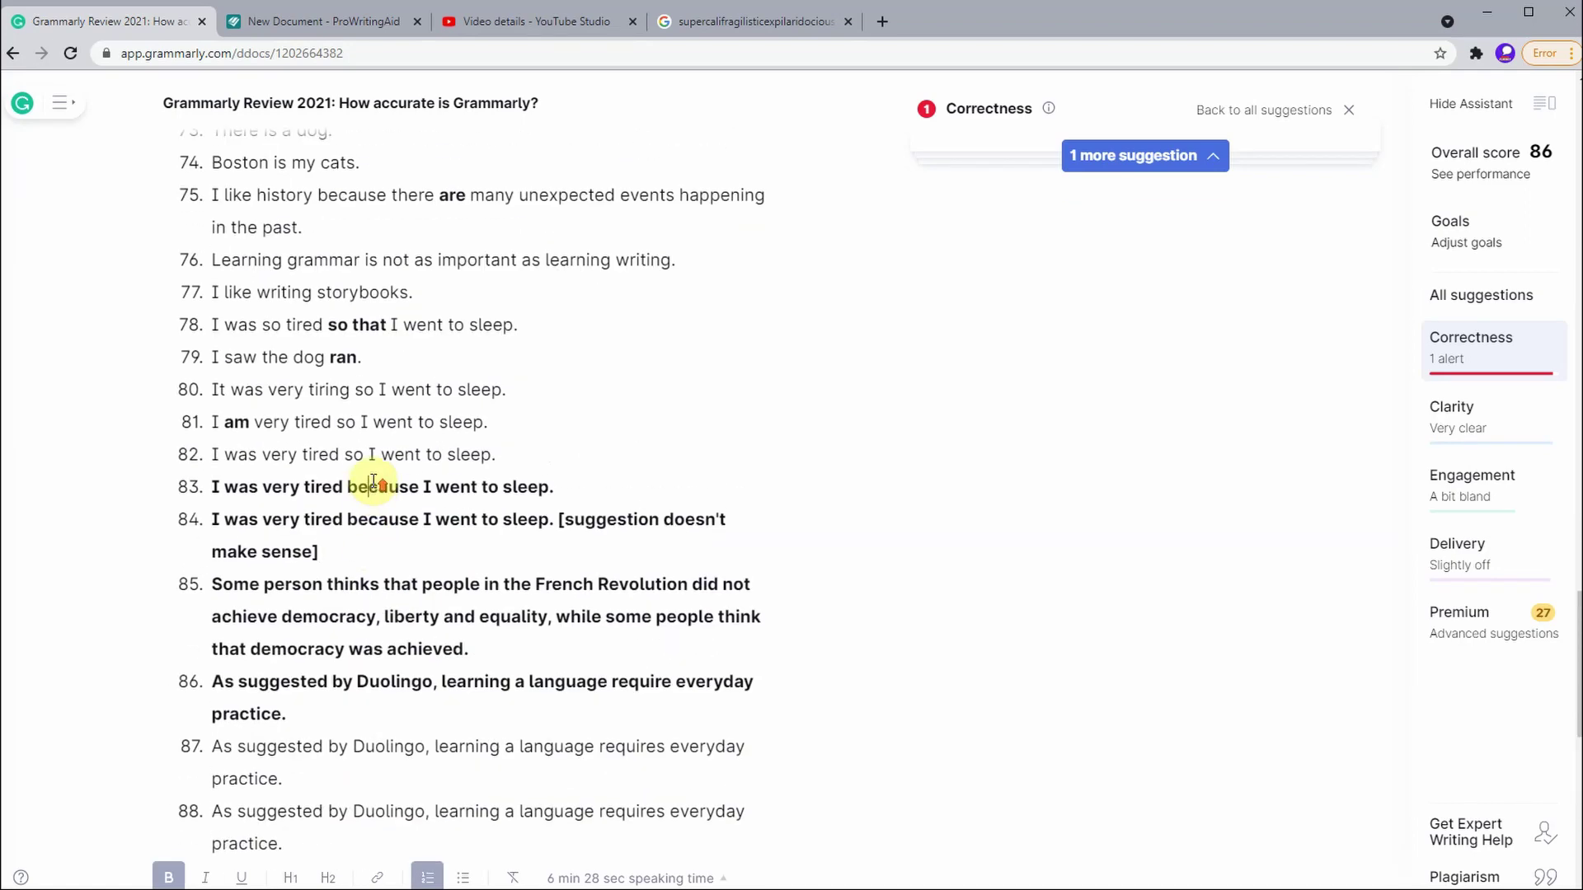
scroll(373, 480, "up", 20)
left_click(318, 746)
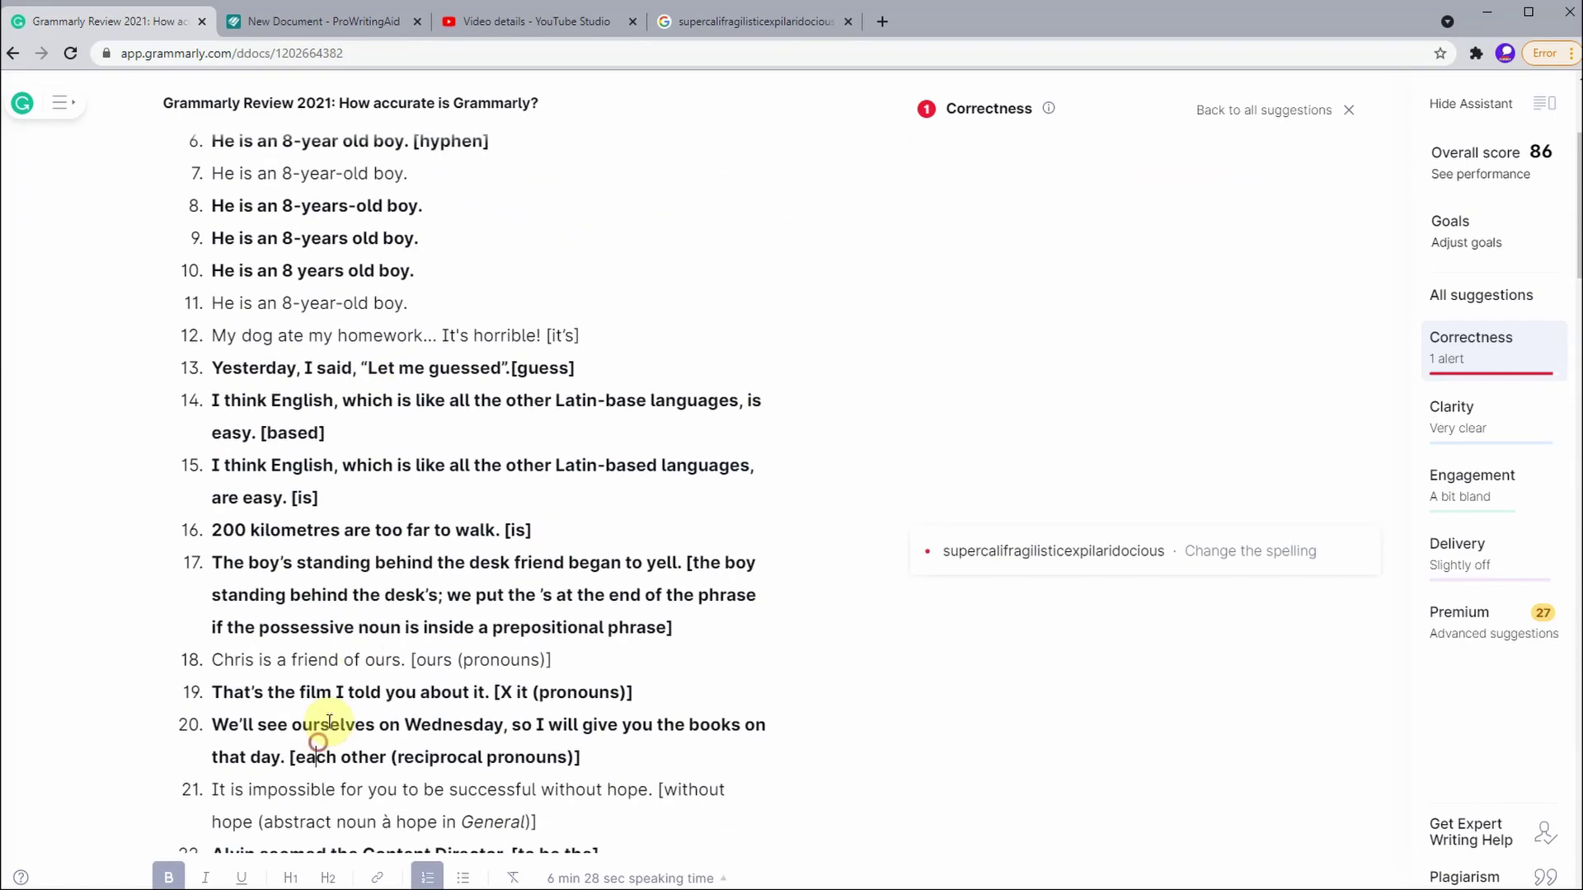
scroll(363, 537, "up", 6)
scroll(643, 367, "down", 16)
scroll(454, 351, "up", 14)
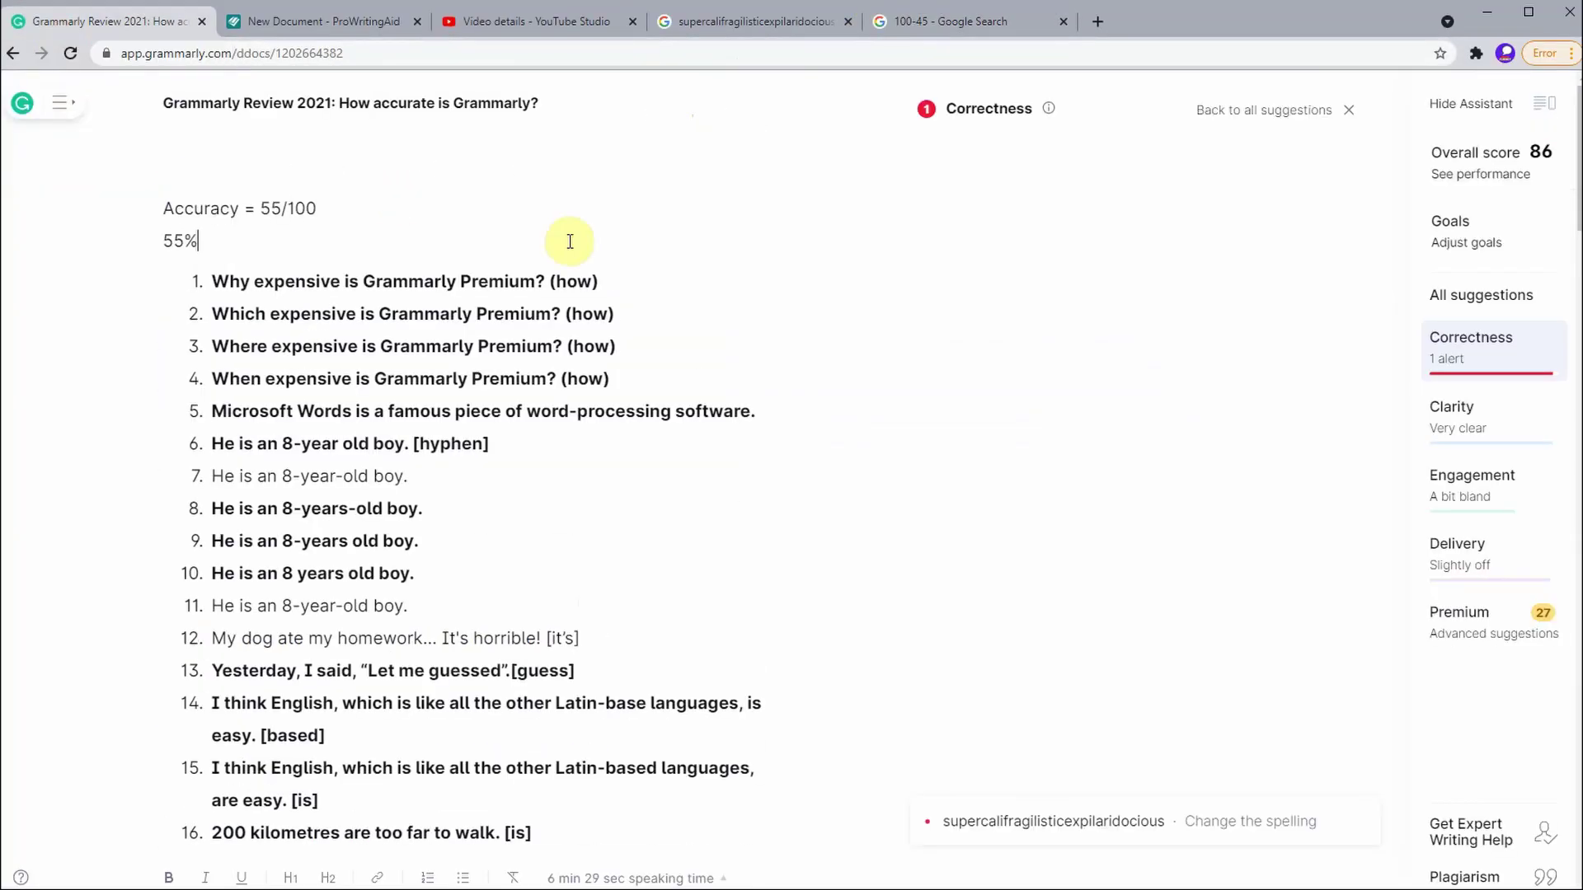
Step: Show the premium advanced suggestions and the conciseness card for 'personally' in sentence 61
left_click(1507, 645)
scroll(1018, 280, "down", 2)
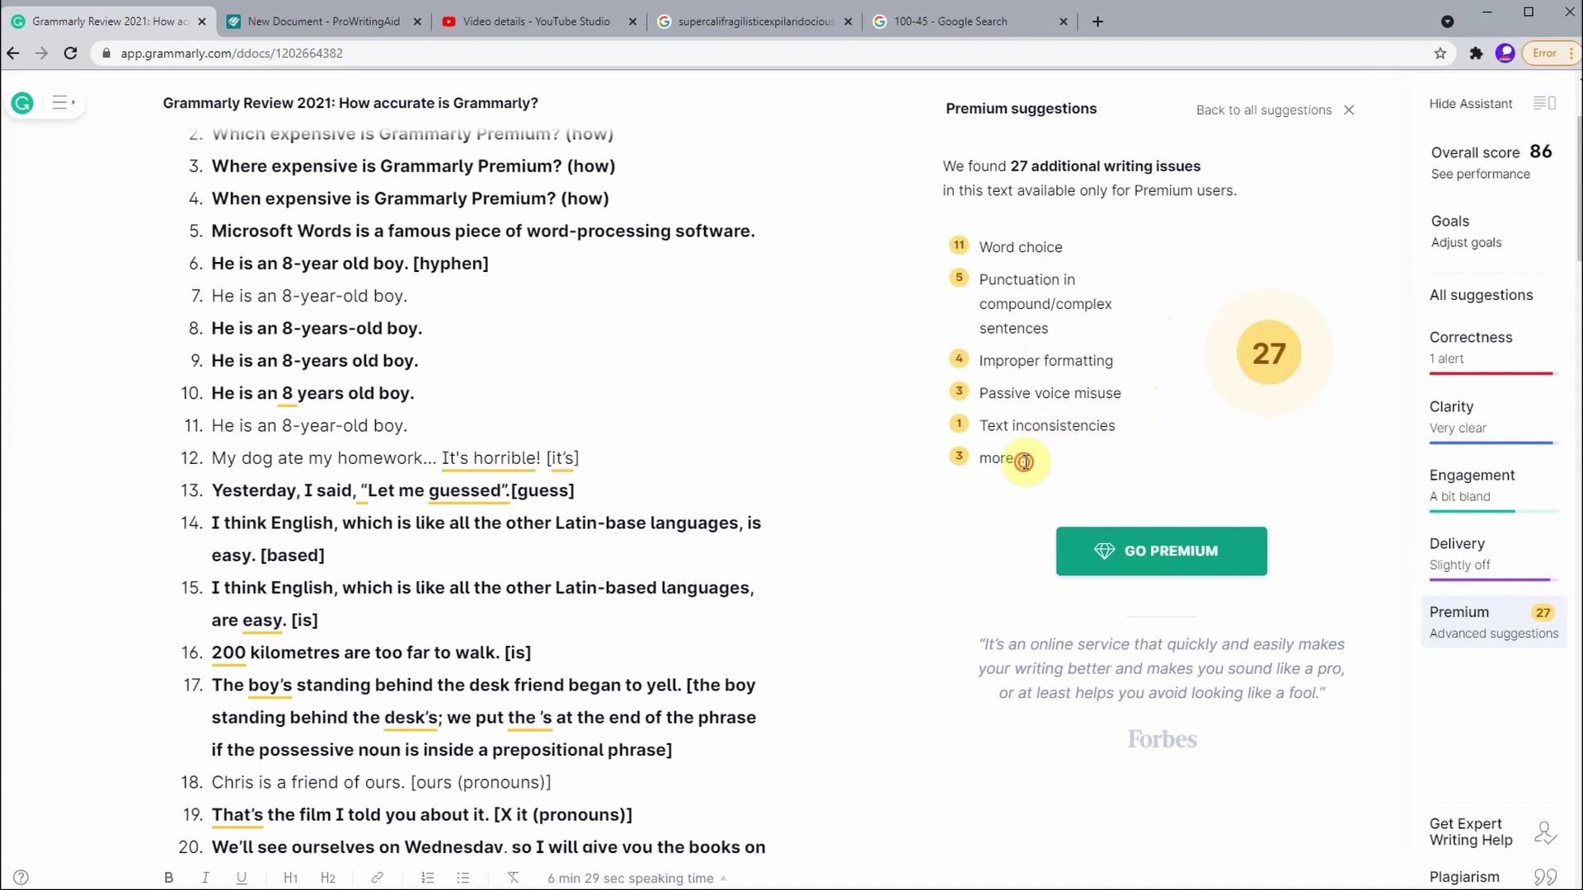
scroll(160, 505, "down", 20)
left_click(270, 422)
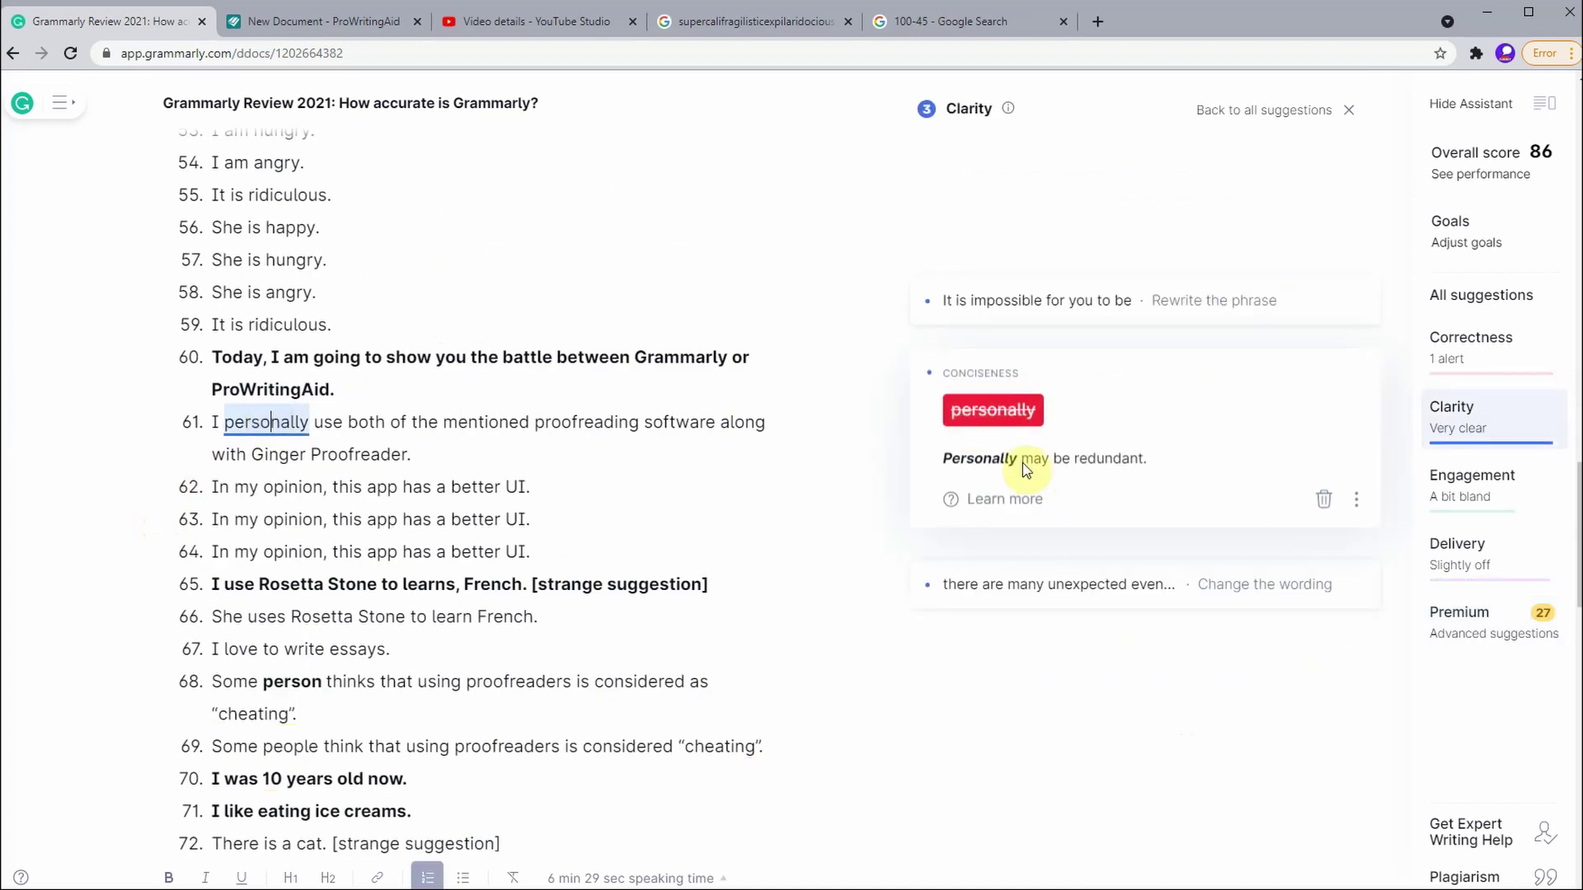
scroll(659, 553, "up", 20)
Step: List the Correctness alerts and select, then deselect, the misspelled word in sentence 47
left_click(1475, 348)
scroll(565, 318, "up", 1)
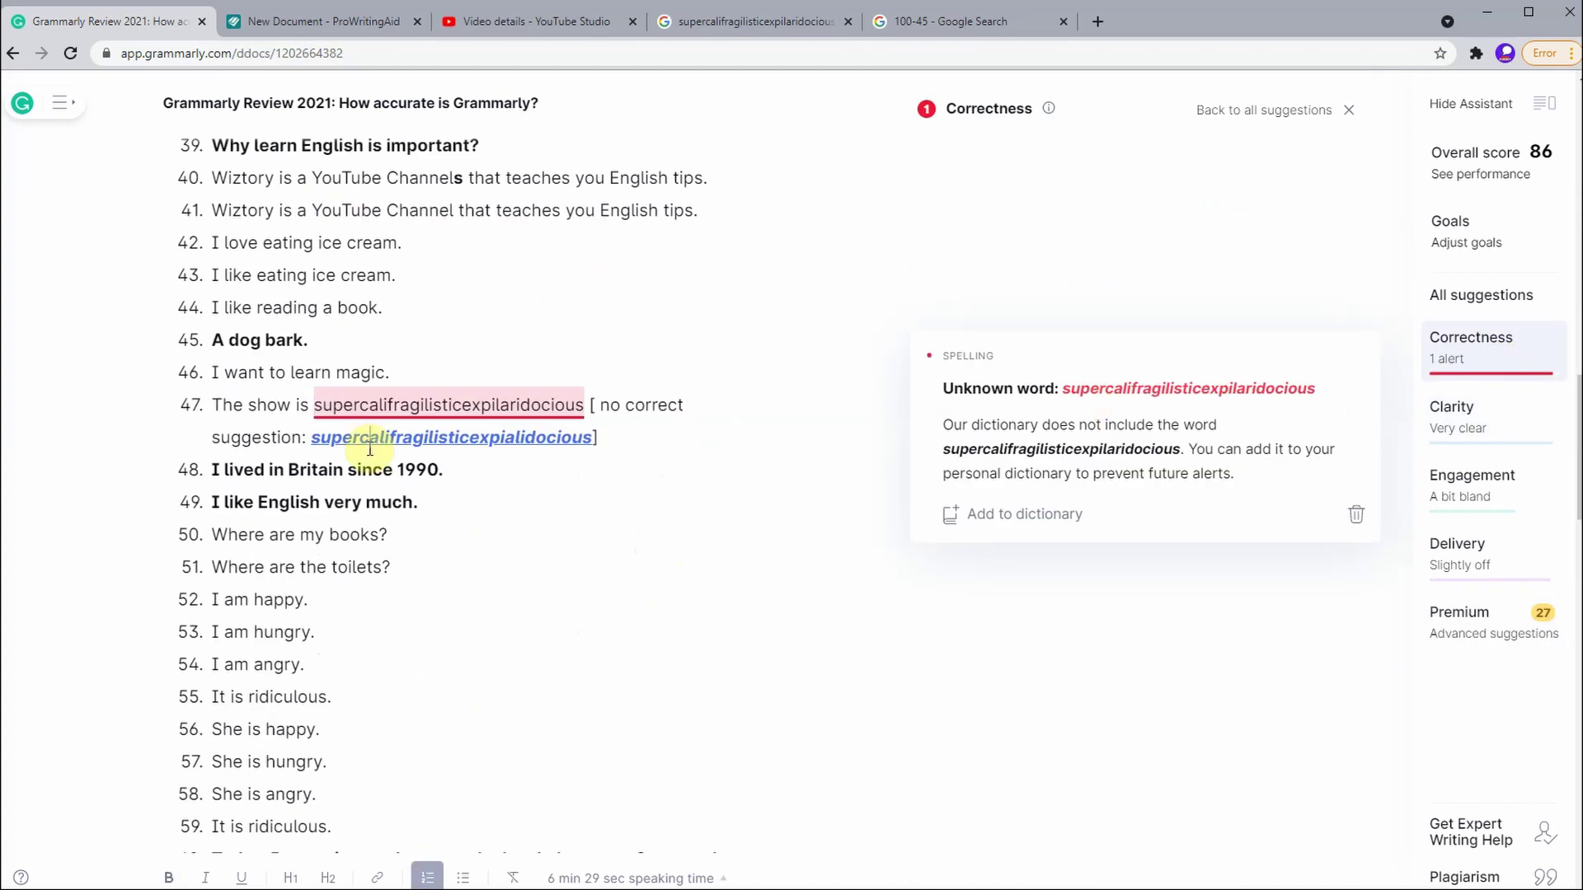
double_click(442, 405)
left_click(658, 437)
scroll(644, 349, "up", 15)
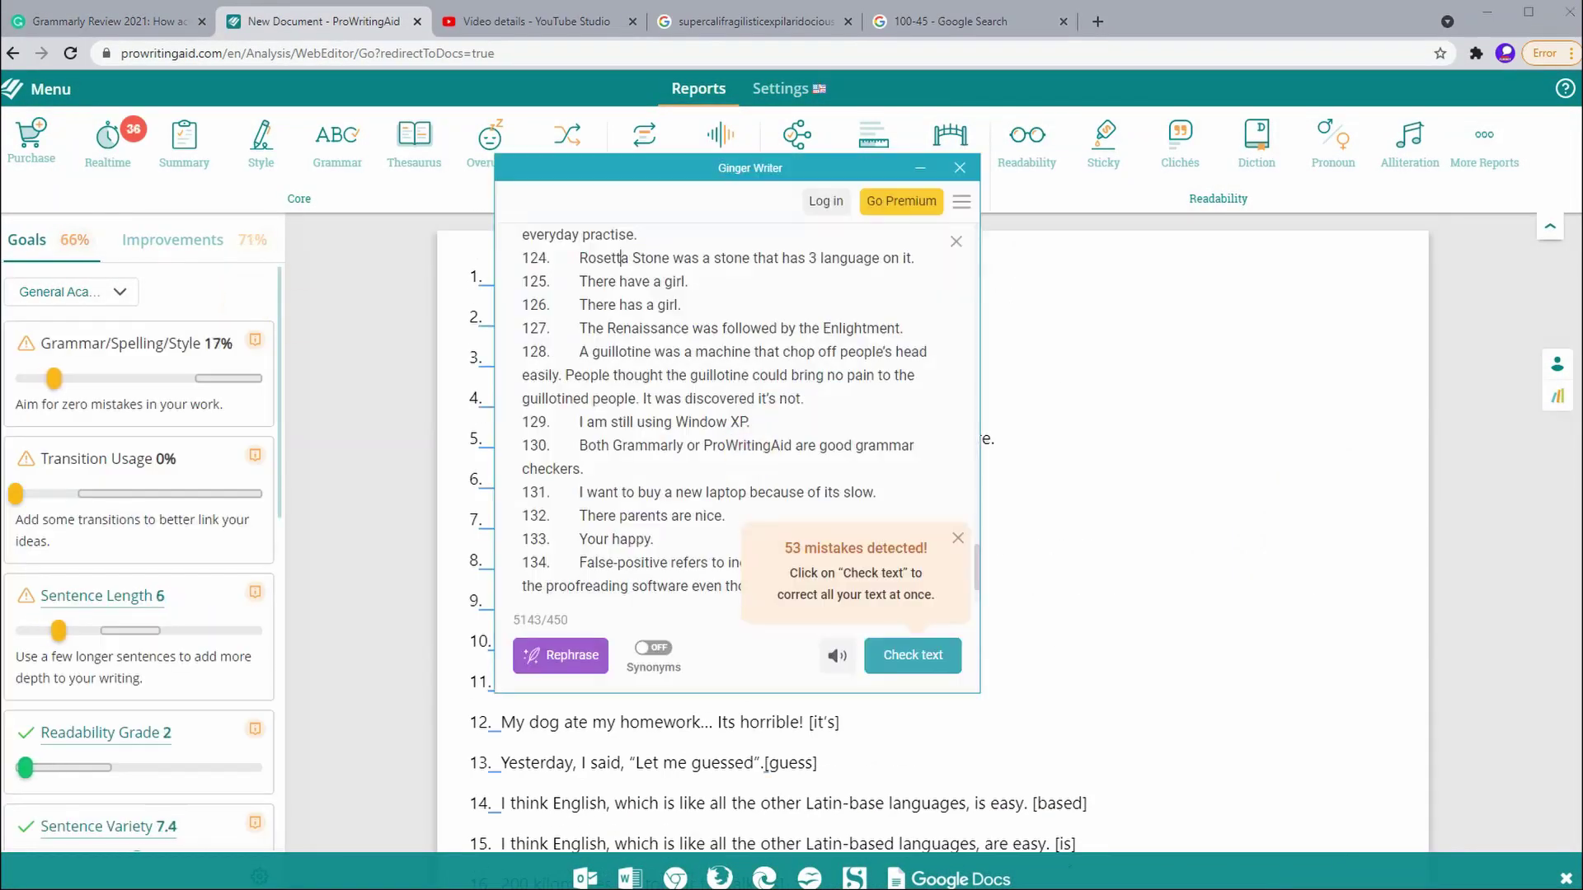
Step: Run Ginger Writer's check on the pasted sentences, review corrected lines 37–42, then close Ginger
scroll(622, 257, "down", 2)
left_click(671, 588)
mouse_move(978, 578)
left_mouse_down()
mouse_move(987, 239)
mouse_move(966, 609)
left_mouse_up()
left_click(890, 584)
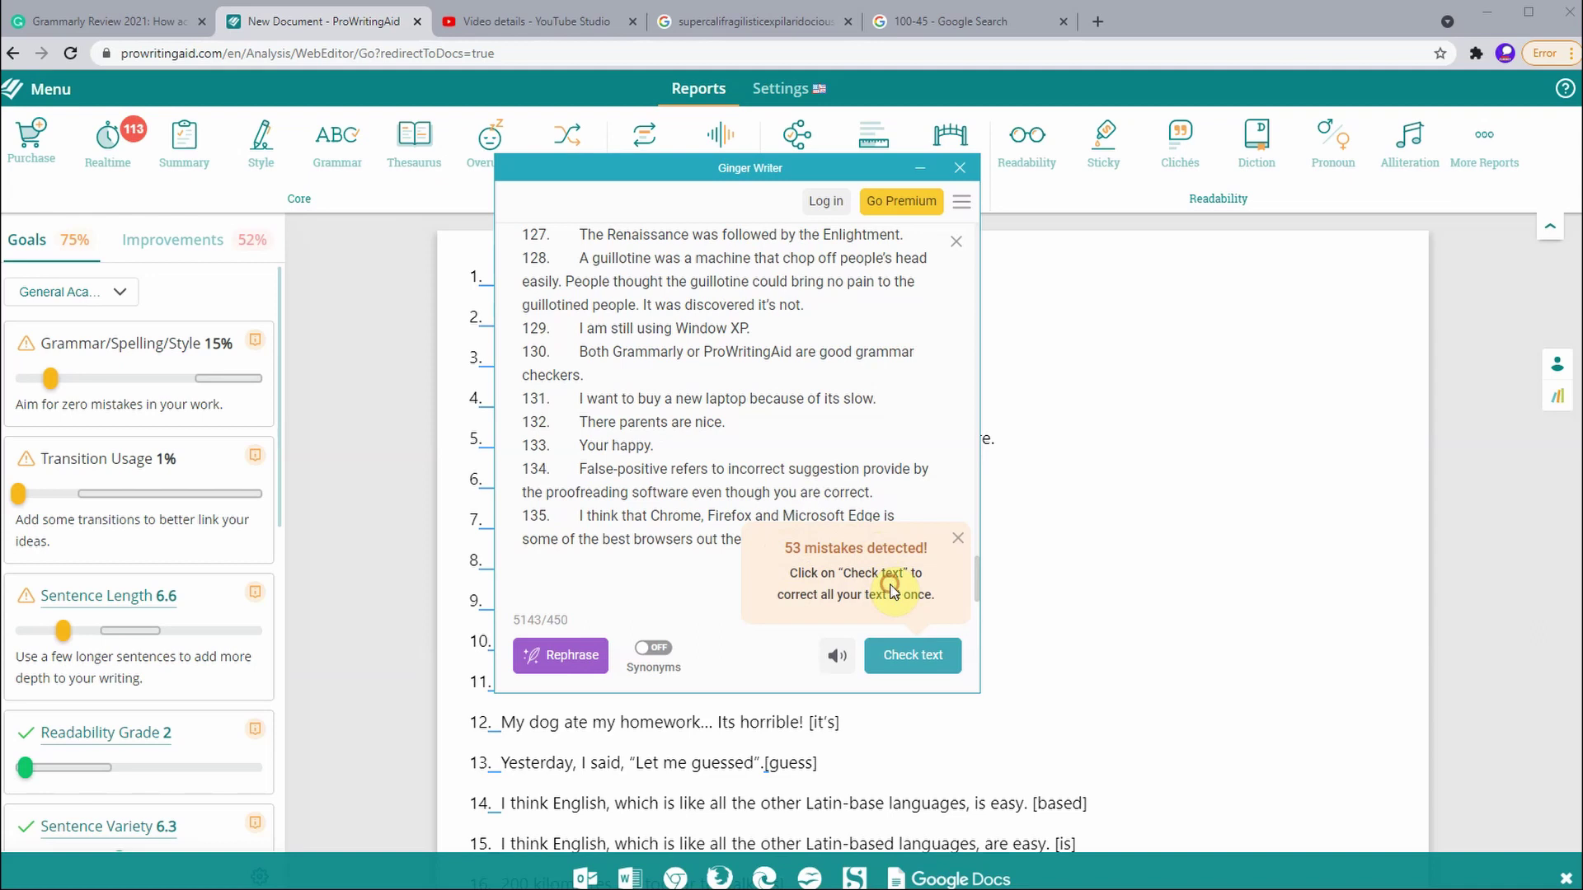
left_click(913, 655)
left_click(948, 449)
left_click_drag(959, 431, 822, 269)
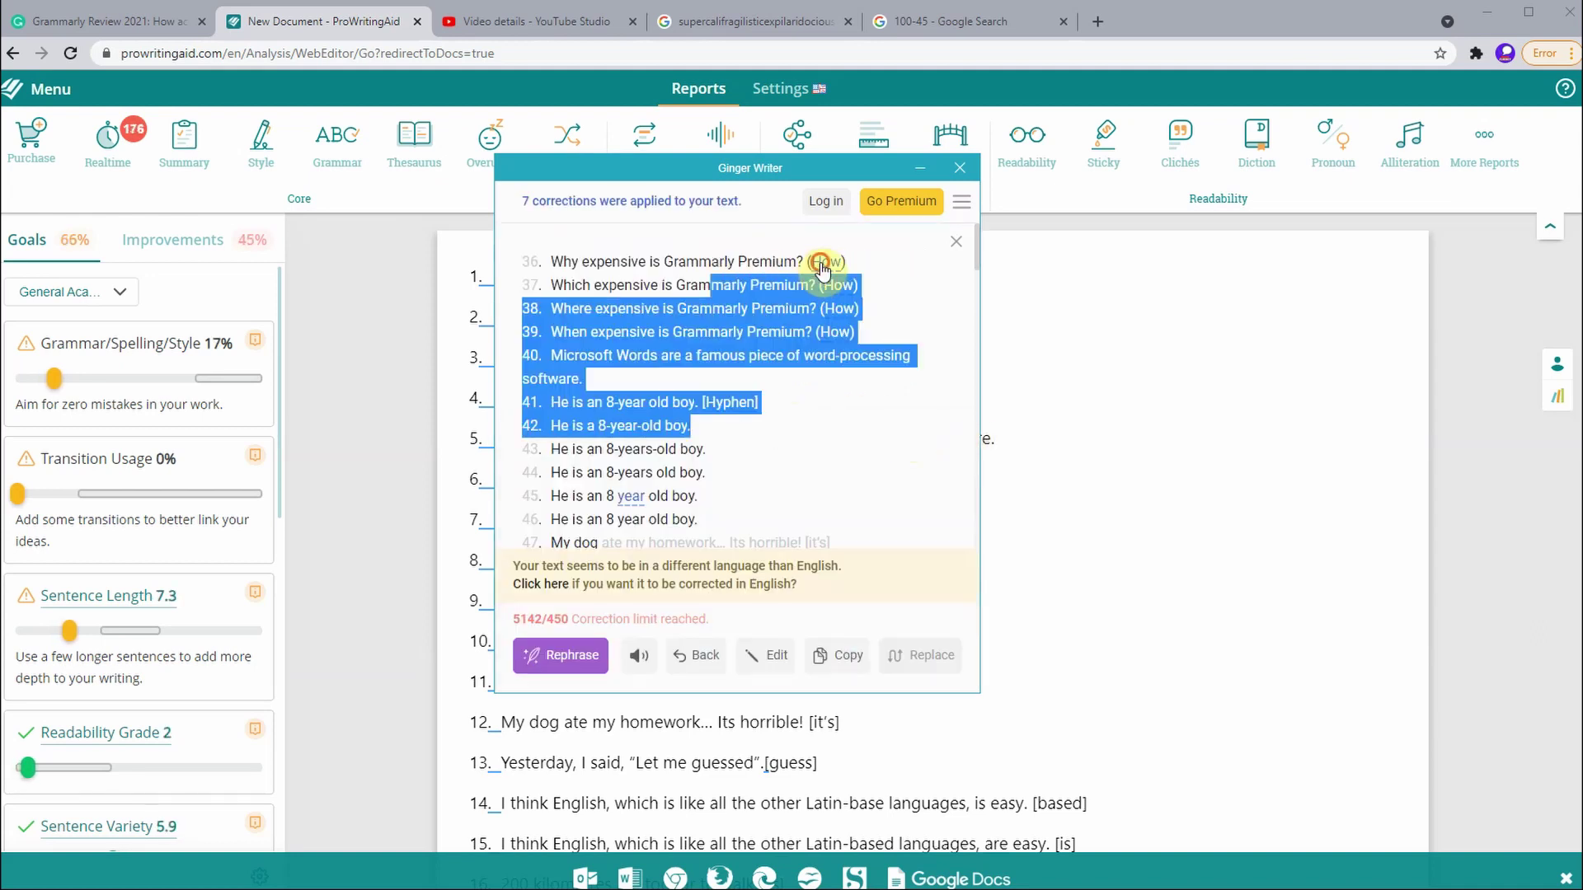
left_click(821, 263)
scroll(759, 478, "down", 20)
scroll(757, 477, "up", 20)
scroll(756, 478, "down", 10)
left_click(946, 168)
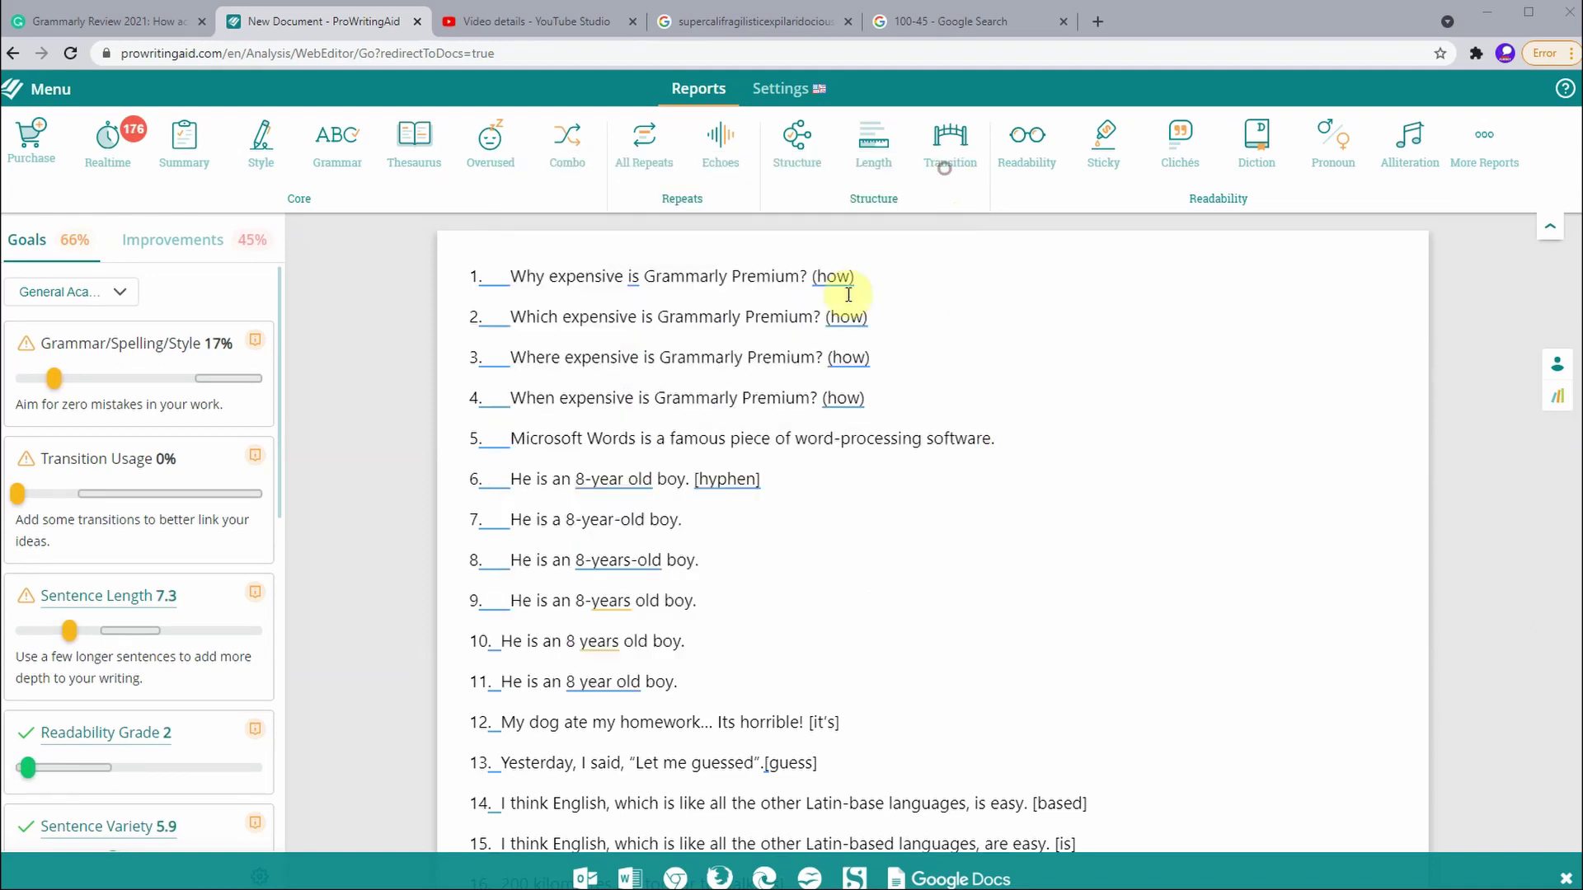
Step: Replace 'are' with 'is' in sentence 26 in ProWritingAid, then return to Grammarly
scroll(848, 295, "down", 10)
left_click(896, 412)
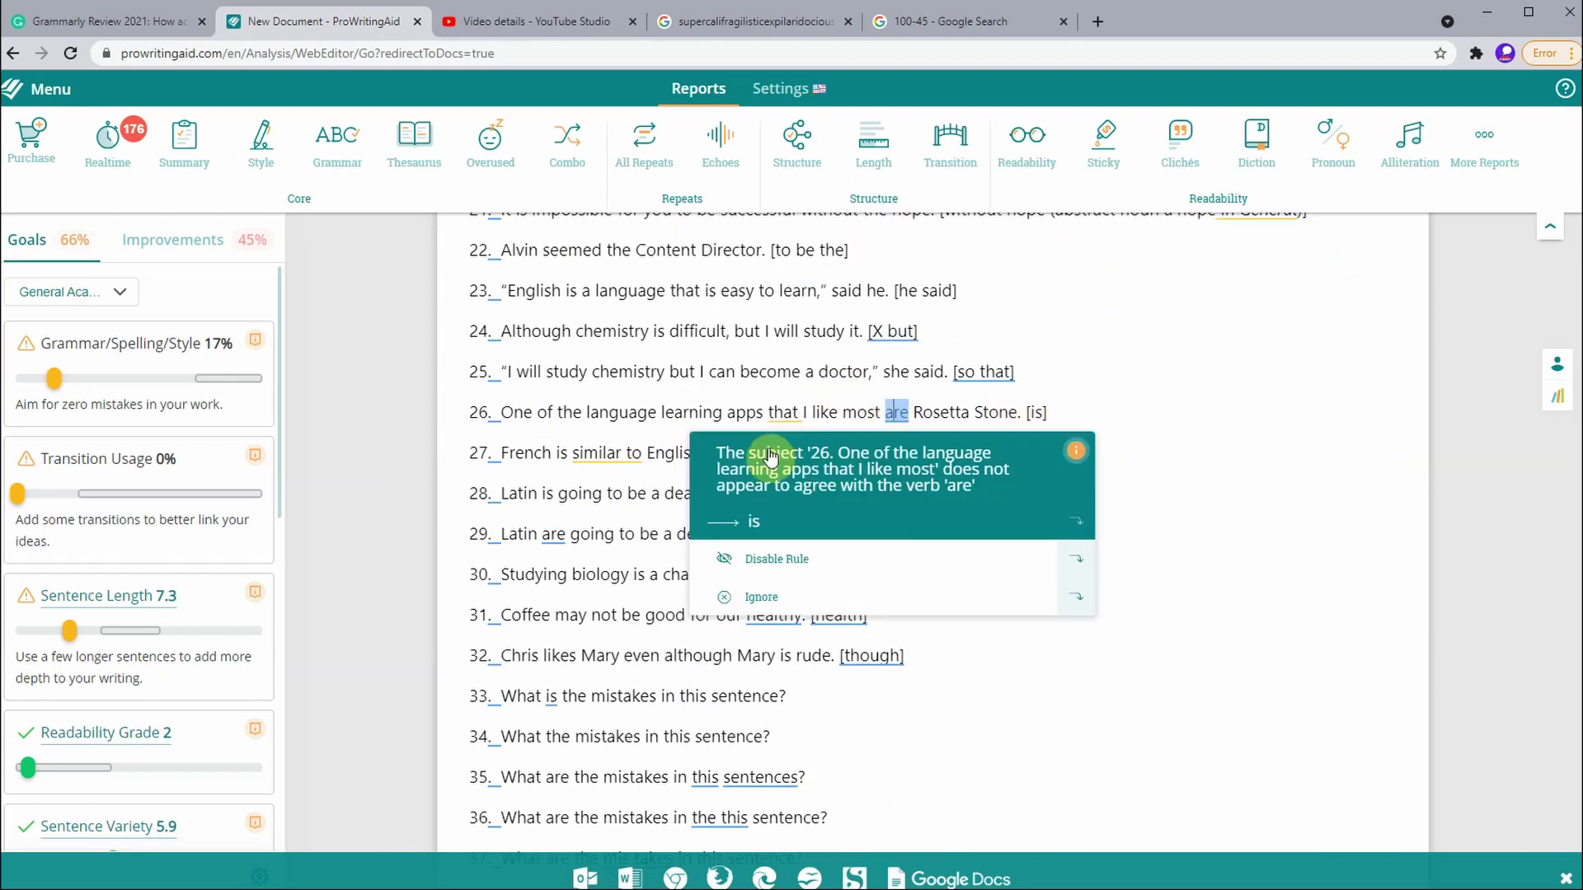
left_click(779, 518)
scroll(620, 517, "down", 15)
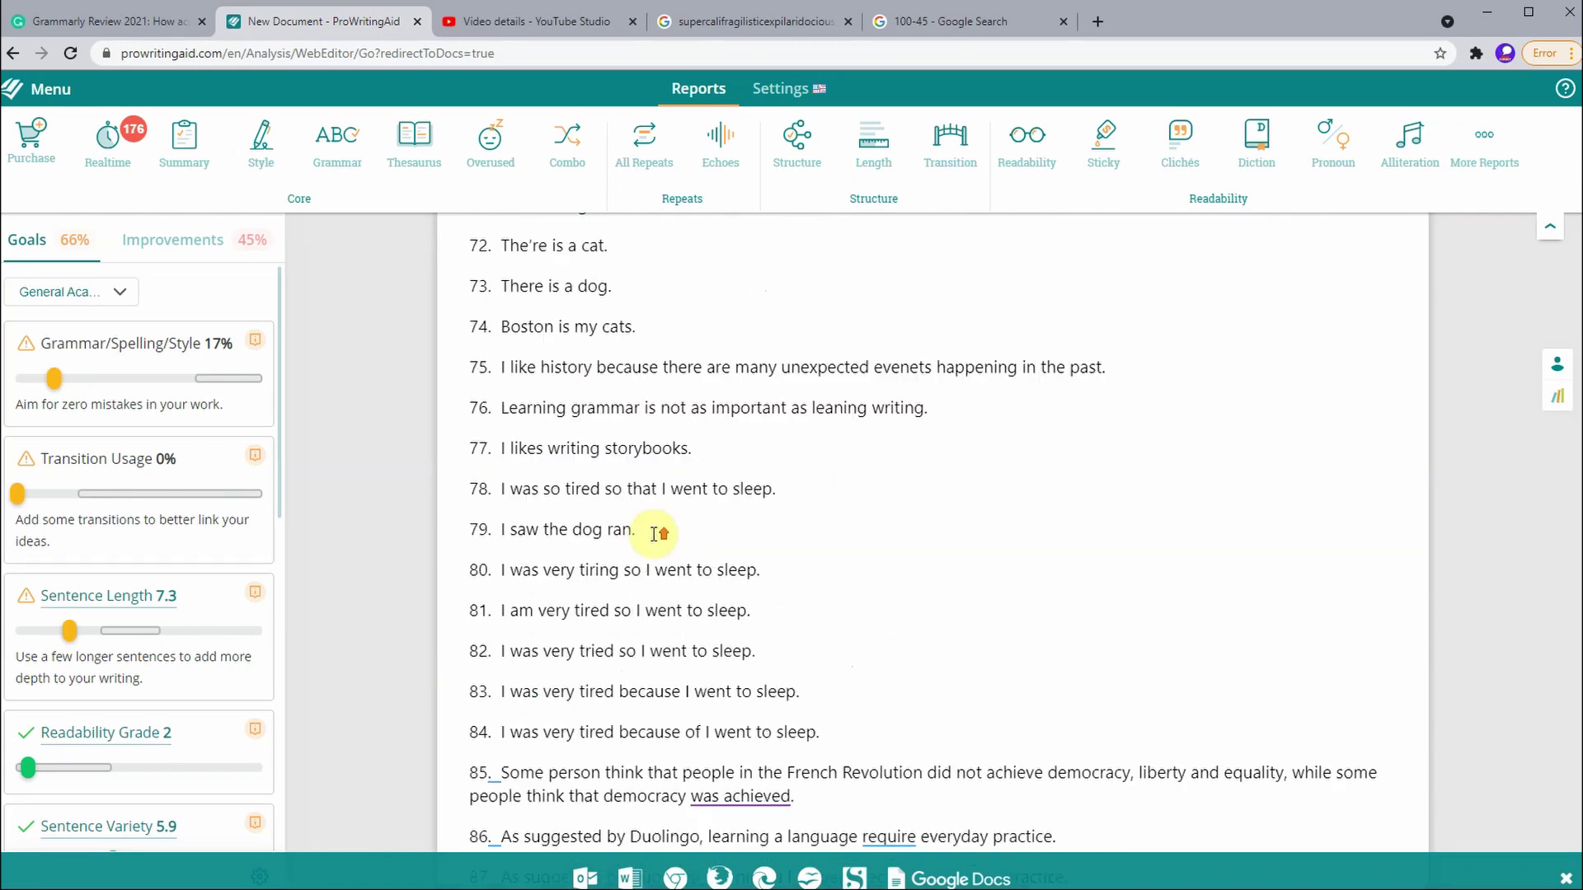
scroll(653, 535, "up", 20)
left_click(109, 22)
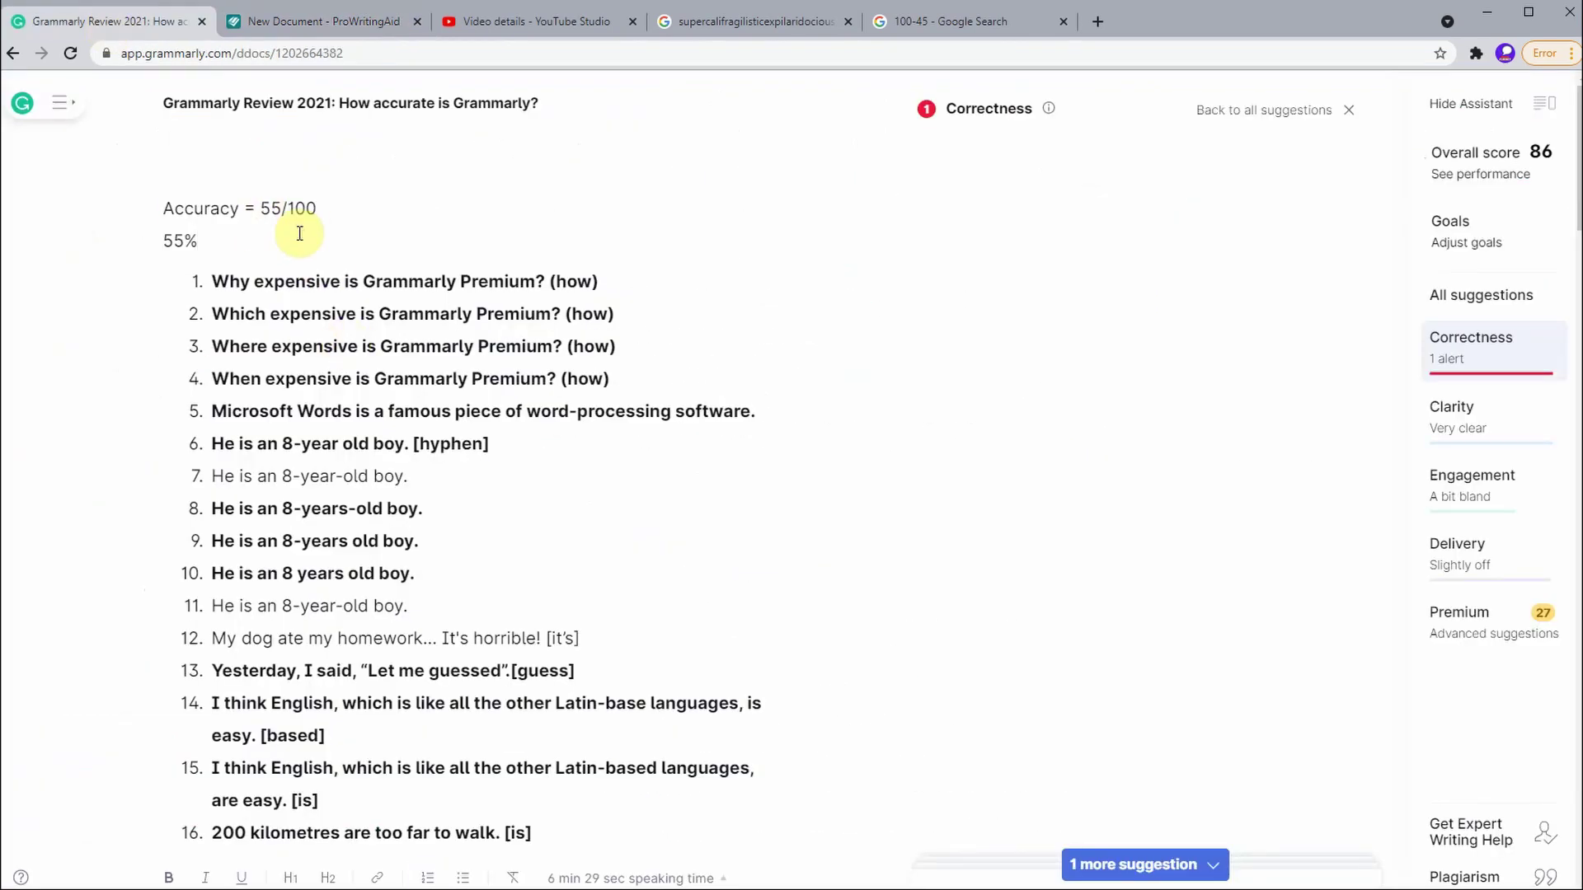
Step: Scroll through the test sentences and accept the suggested correction for sentence 72
scroll(397, 436, "down", 15)
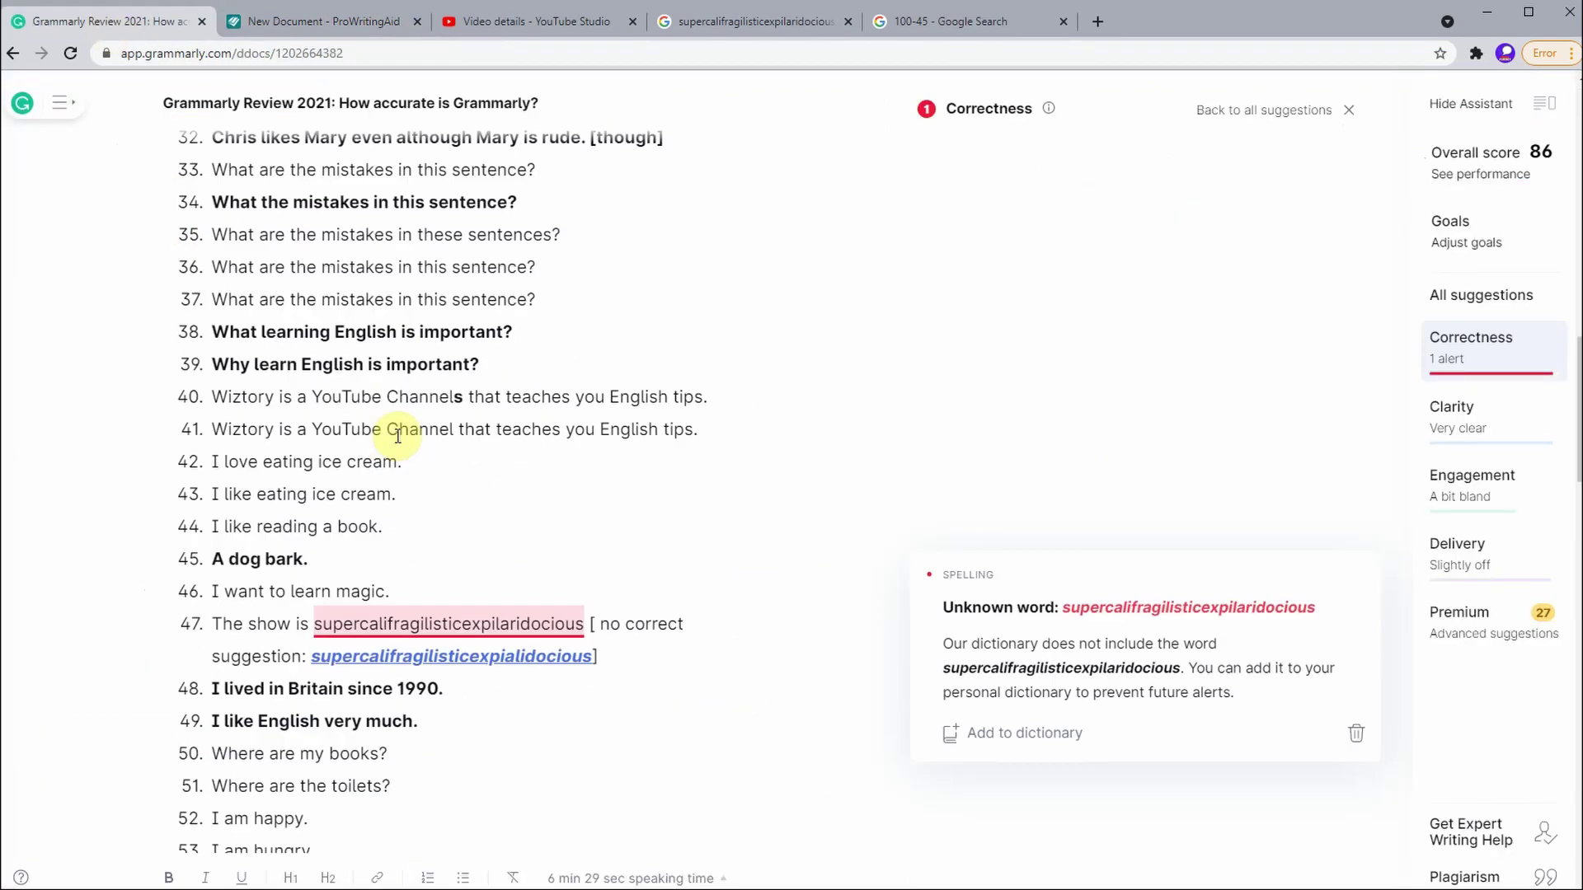
scroll(429, 438, "down", 3)
scroll(456, 442, "up", 16)
left_click_drag(213, 310, 726, 783)
left_click(778, 841)
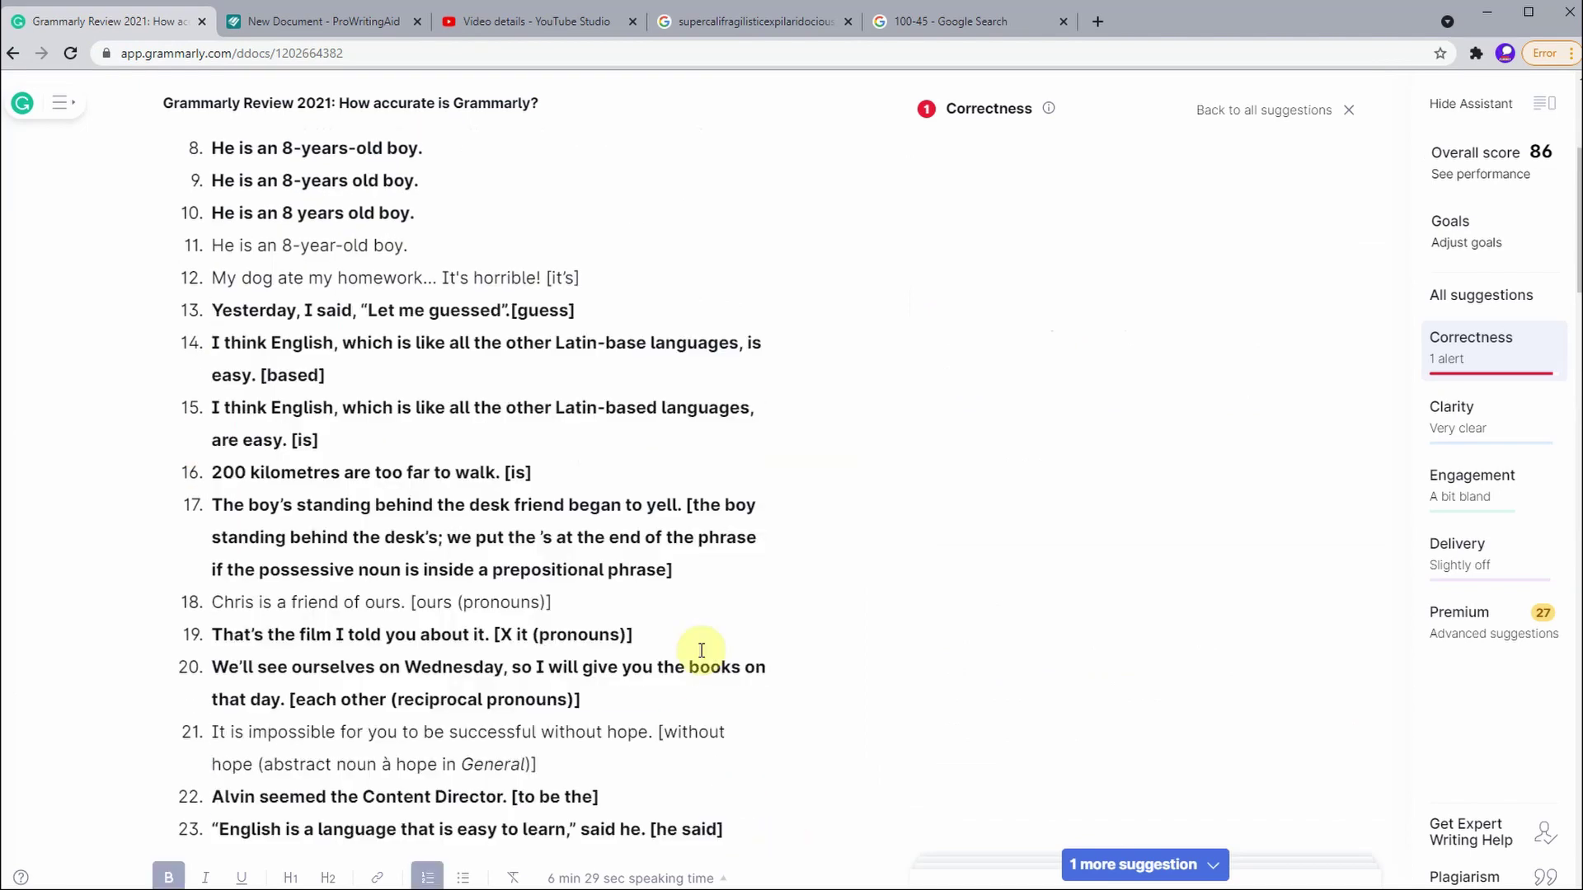
scroll(594, 575, "up", 4)
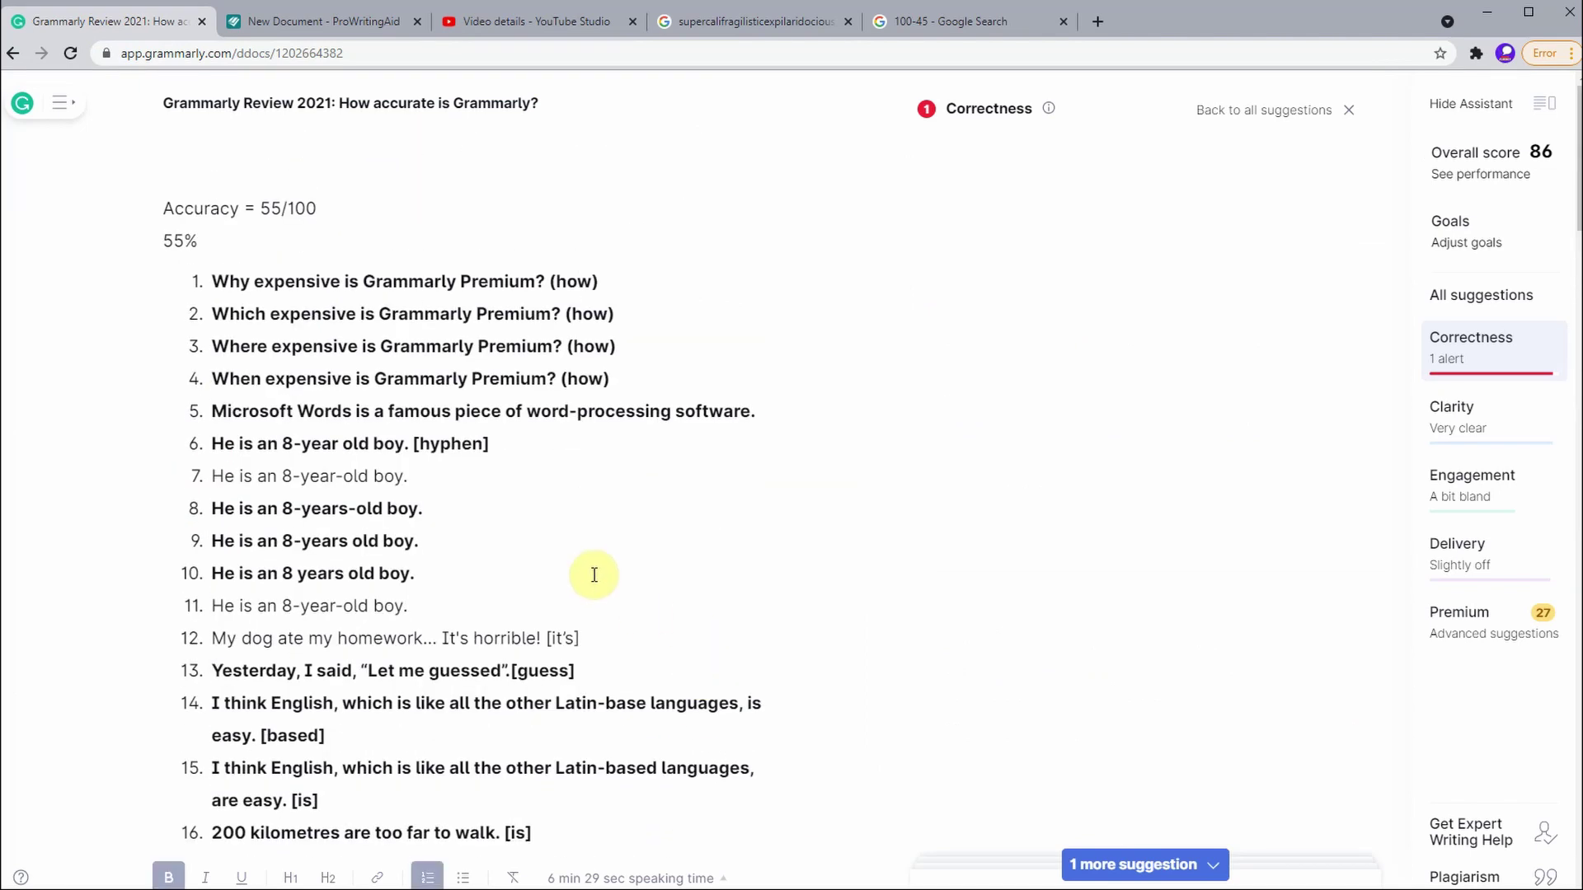
scroll(1193, 376, "down", 4)
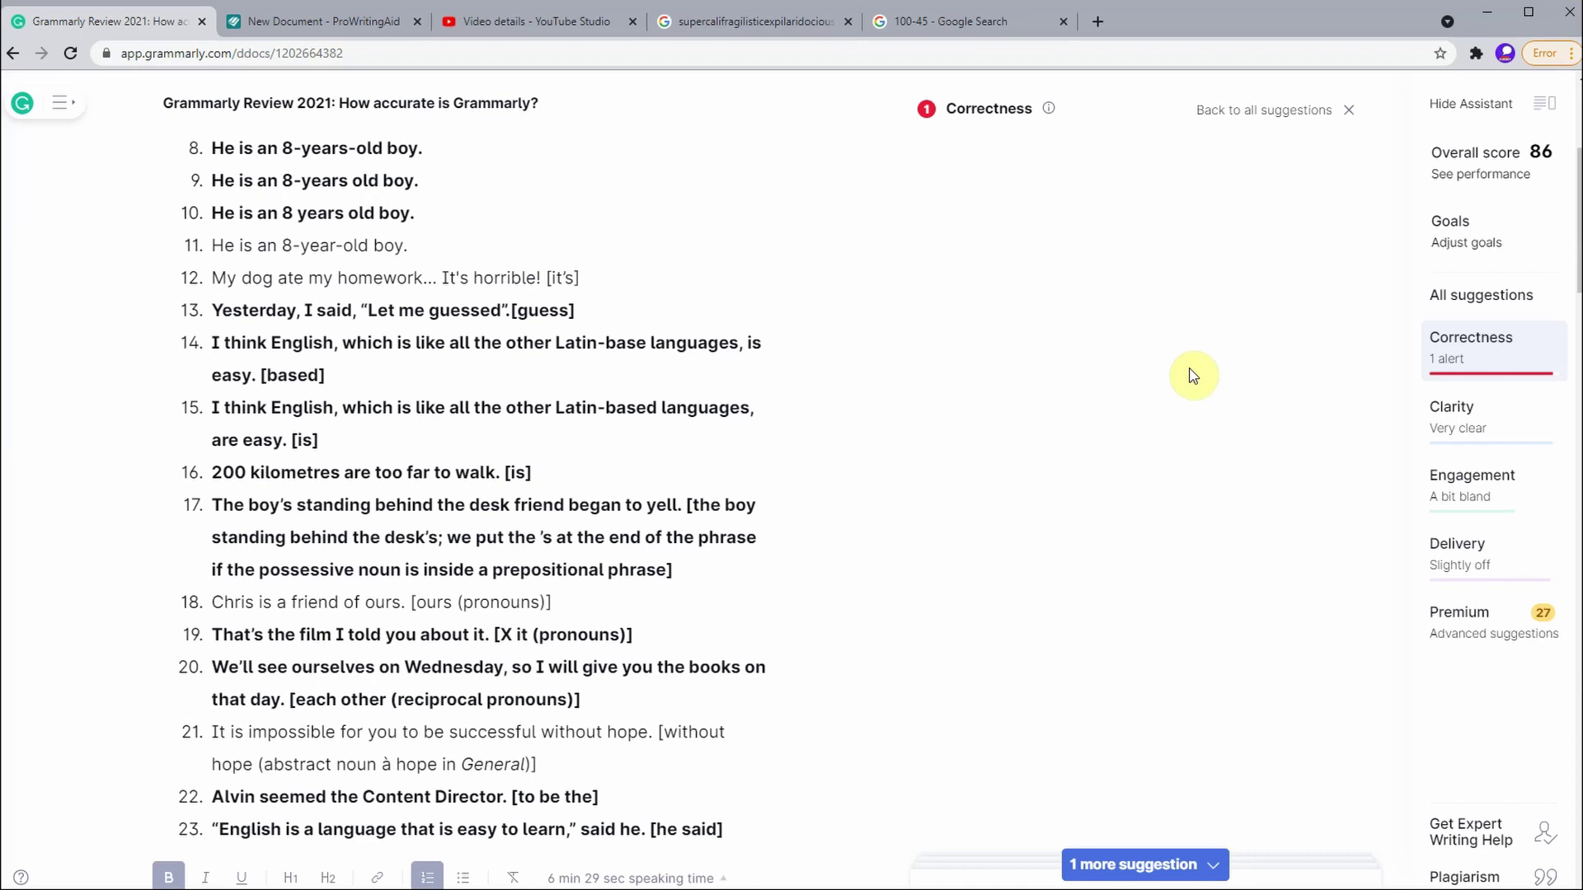
scroll(568, 672, "up", 3)
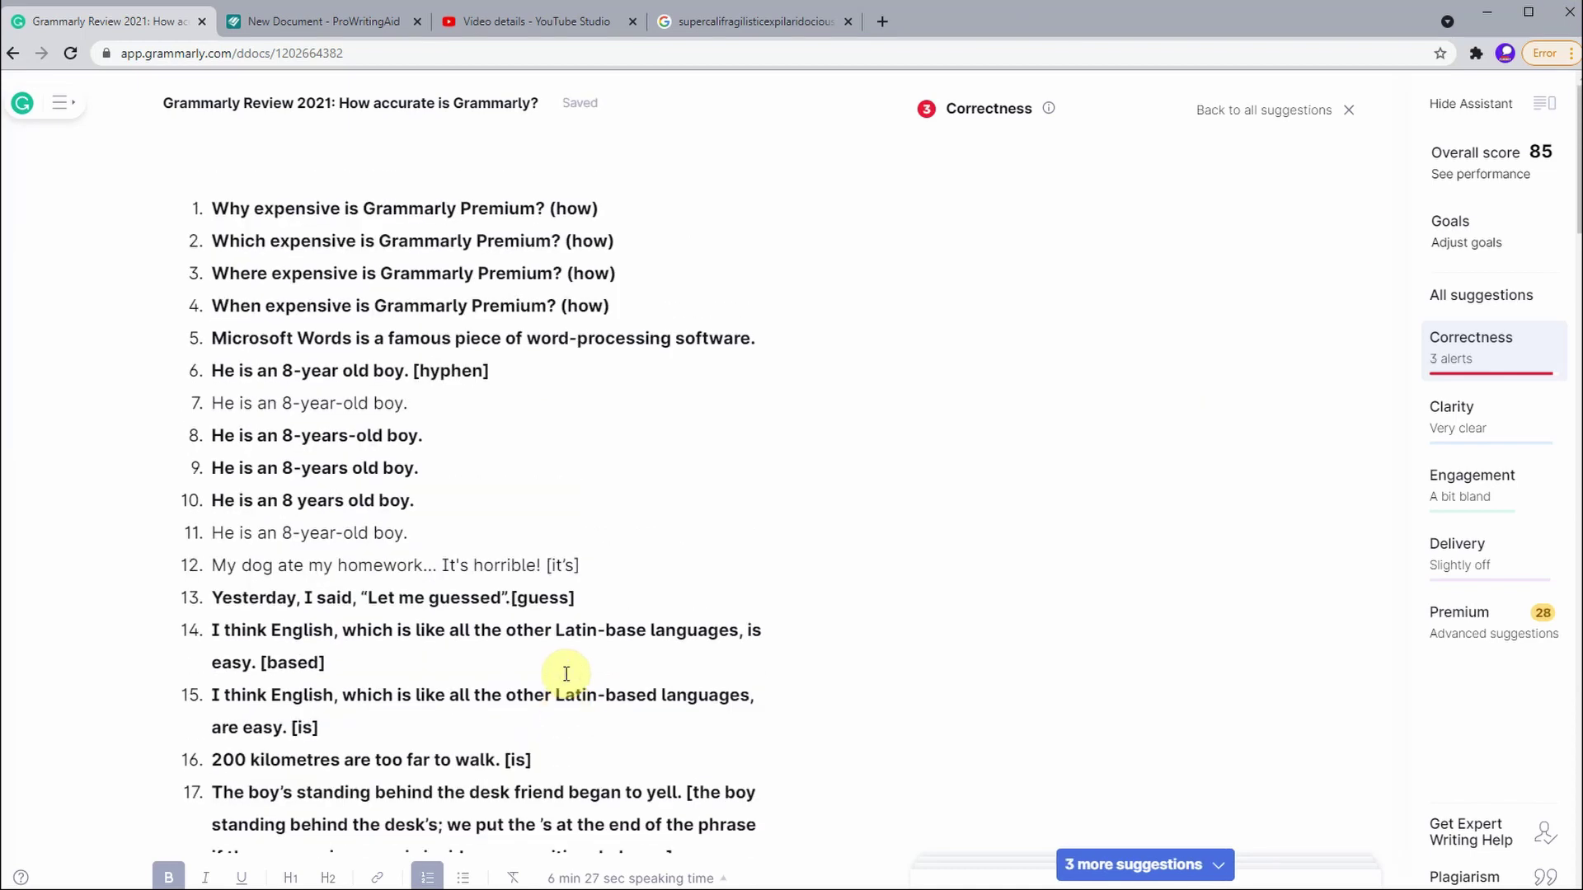
scroll(567, 674, "down", 20)
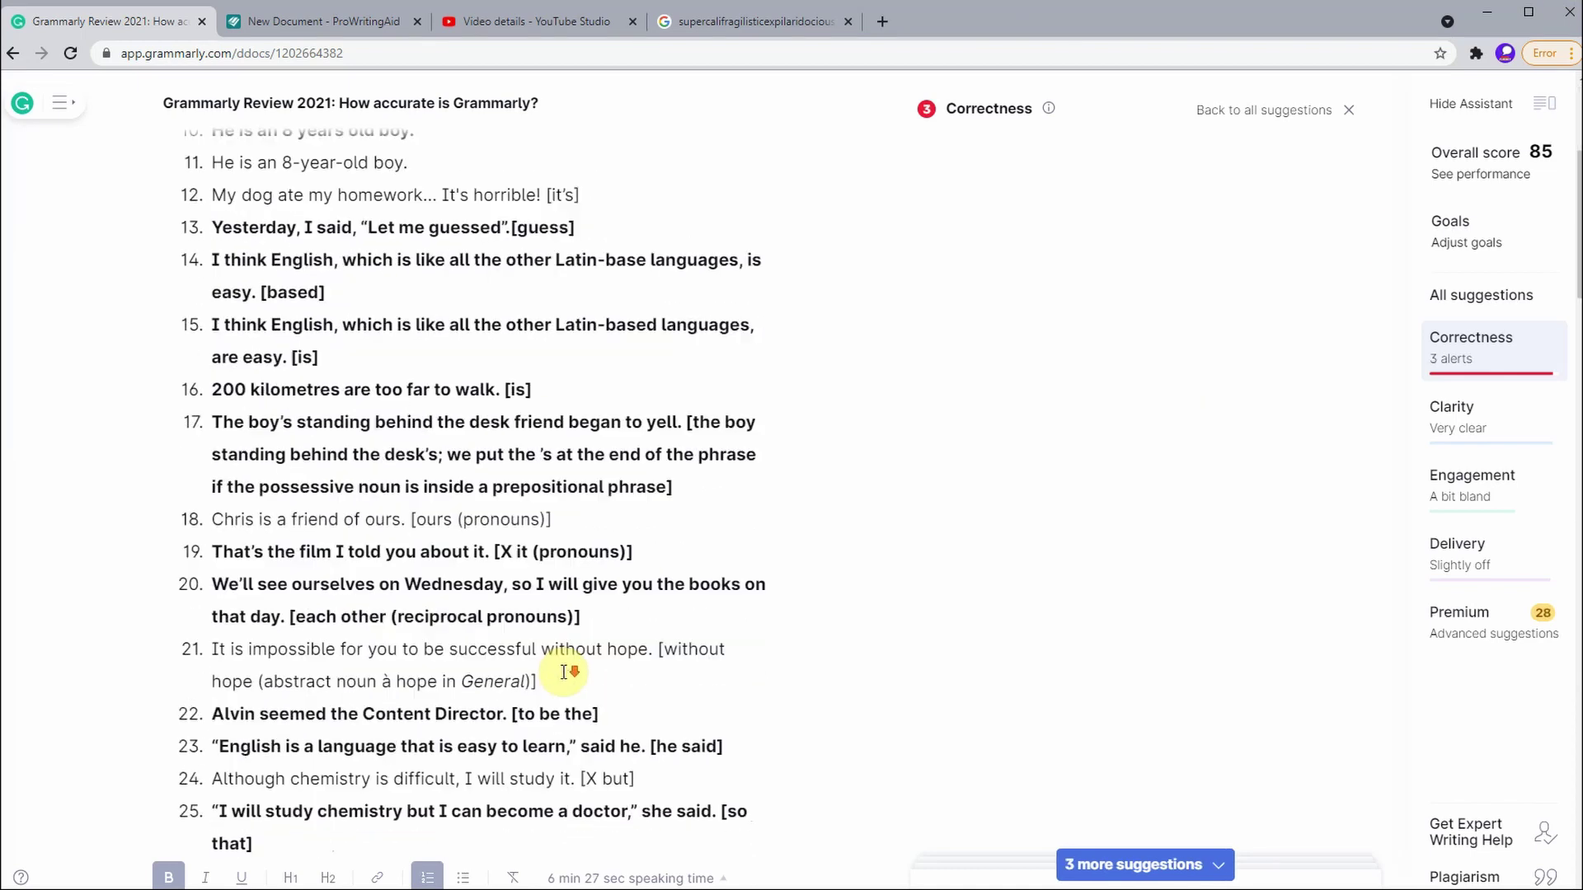
scroll(555, 650, "down", 14)
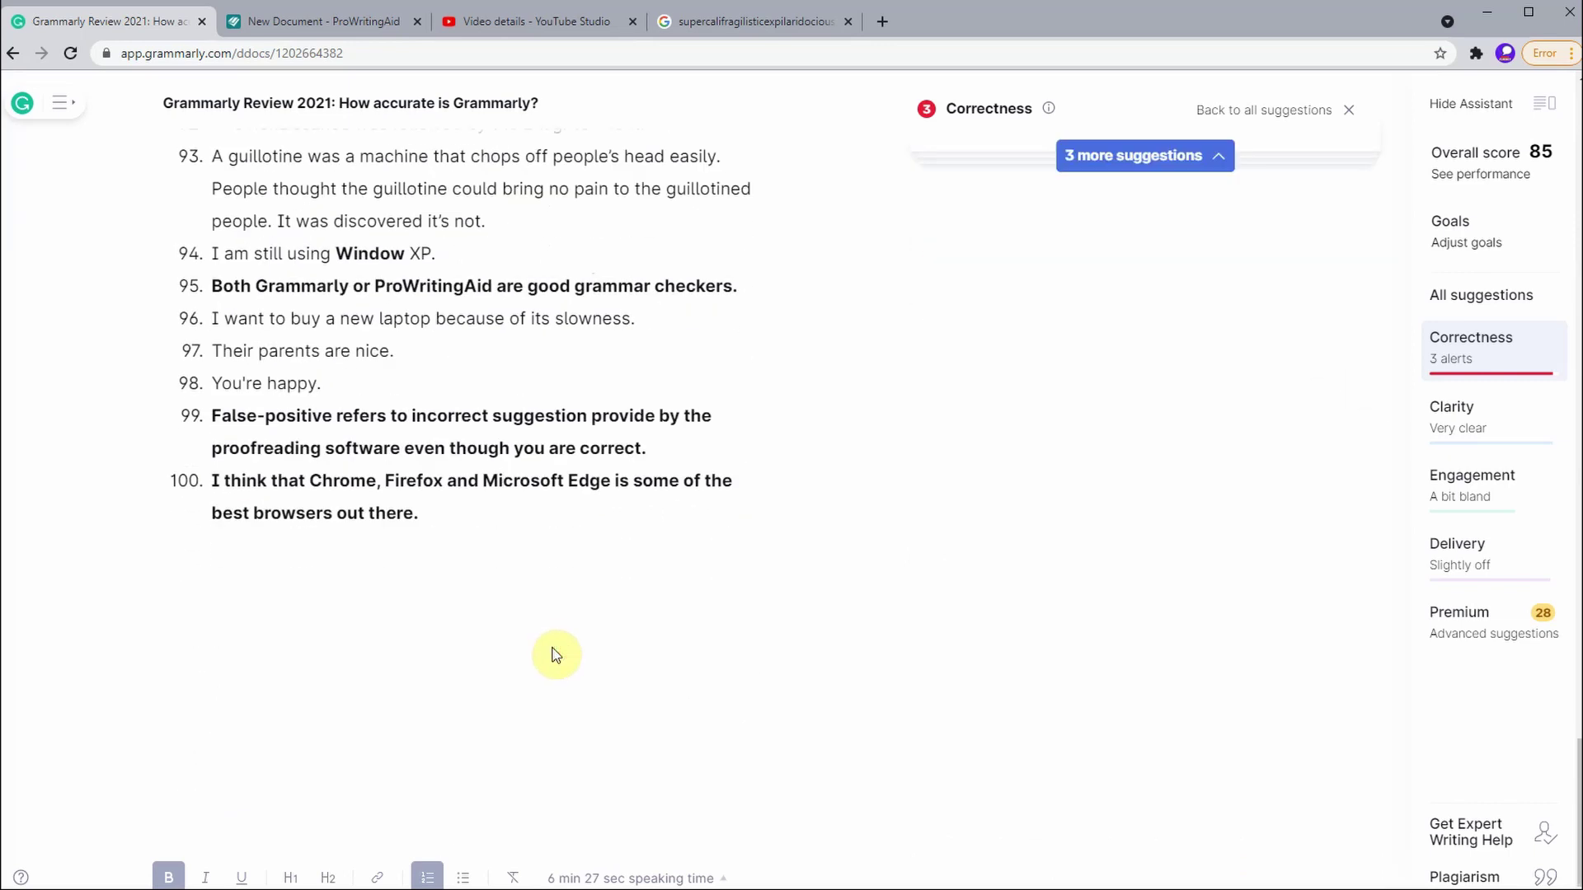
scroll(555, 655, "up", 9)
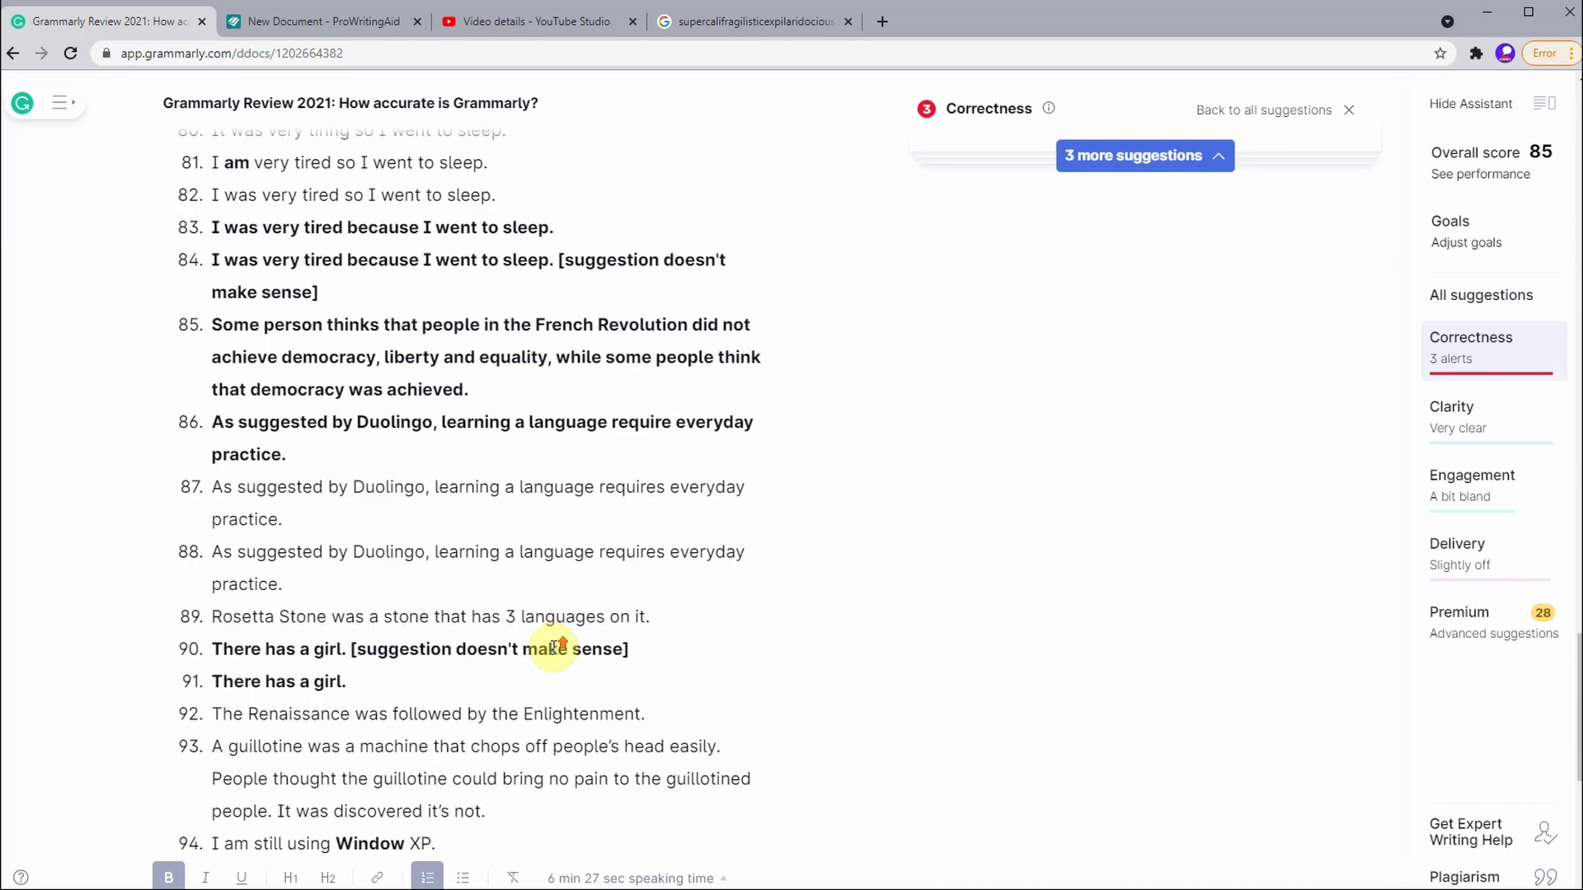
scroll(554, 648, "up", 5)
left_click(1043, 348)
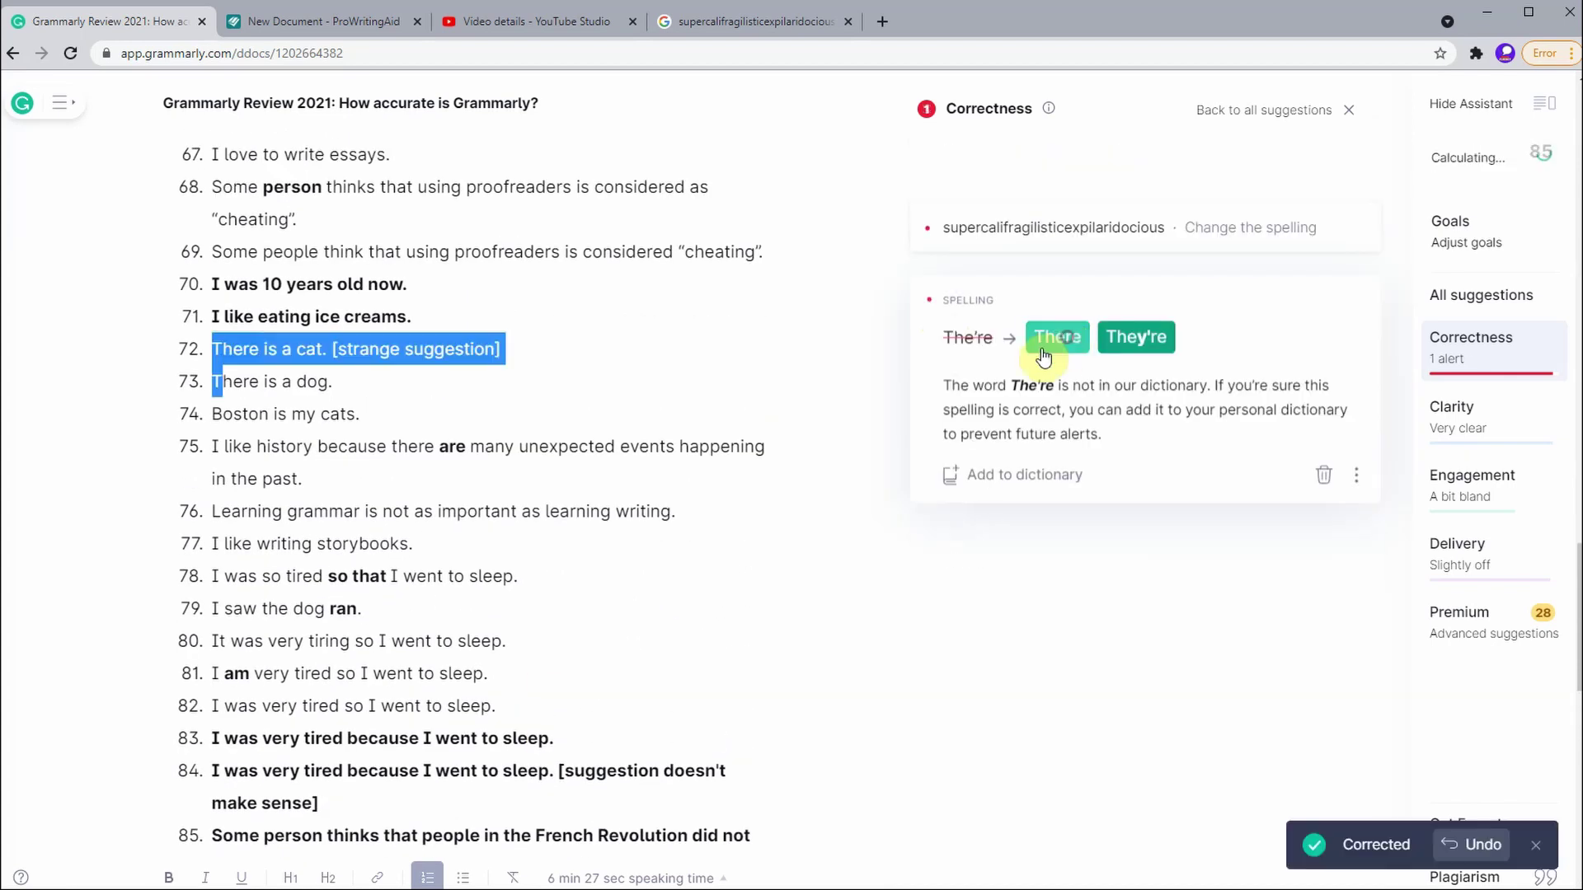
left_click(676, 407)
Step: Scroll up and down through the 100 test sentences to review them again
scroll(675, 407, "up", 3)
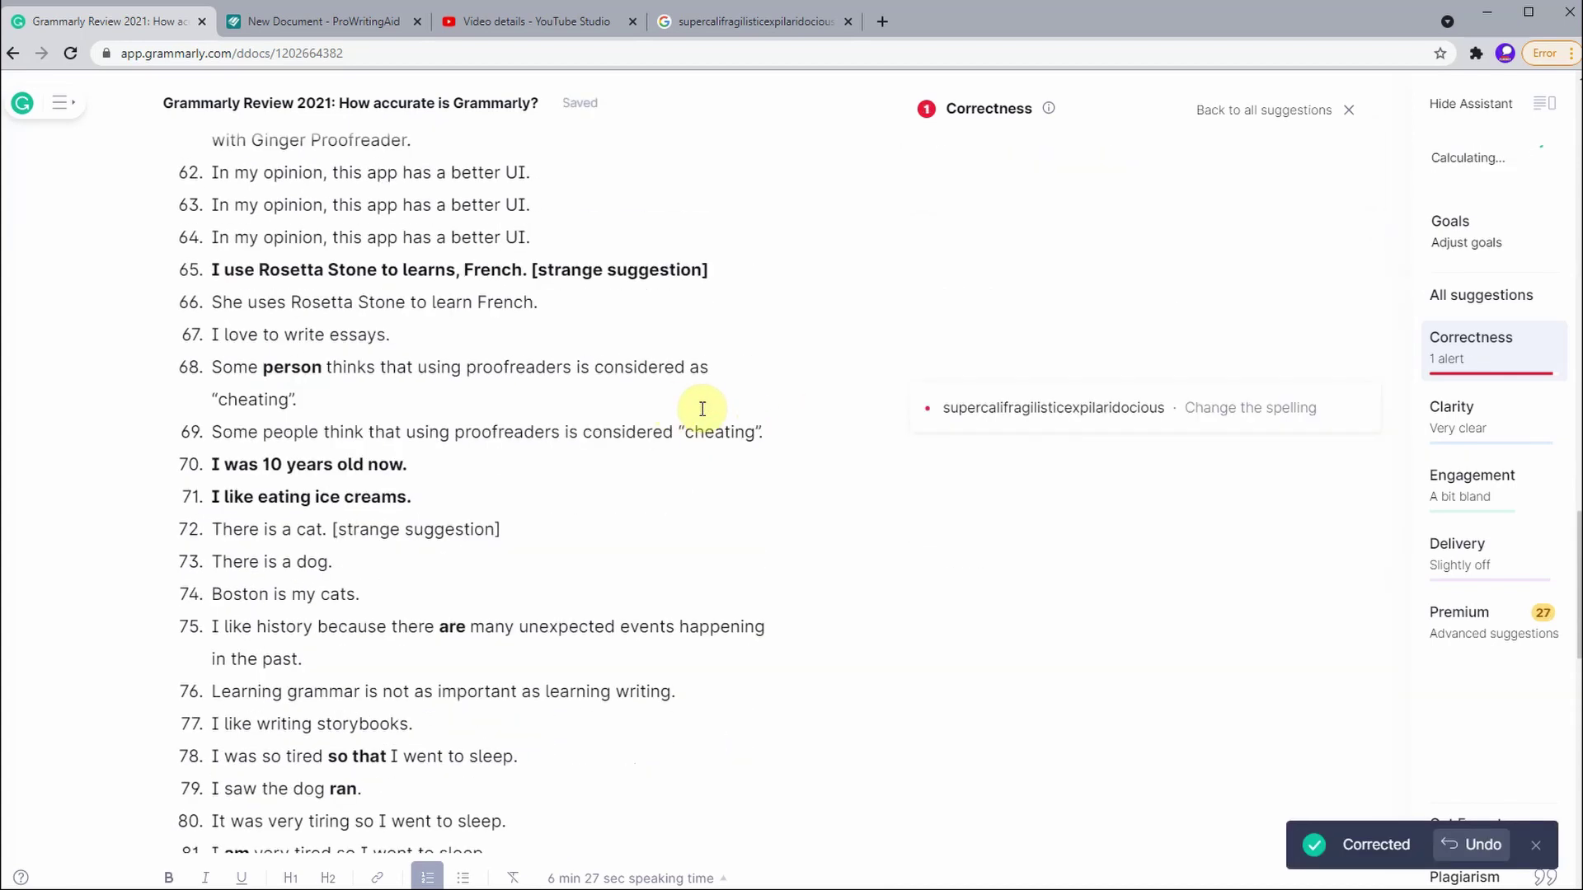
scroll(999, 429, "down", 3)
scroll(717, 430, "down", 10)
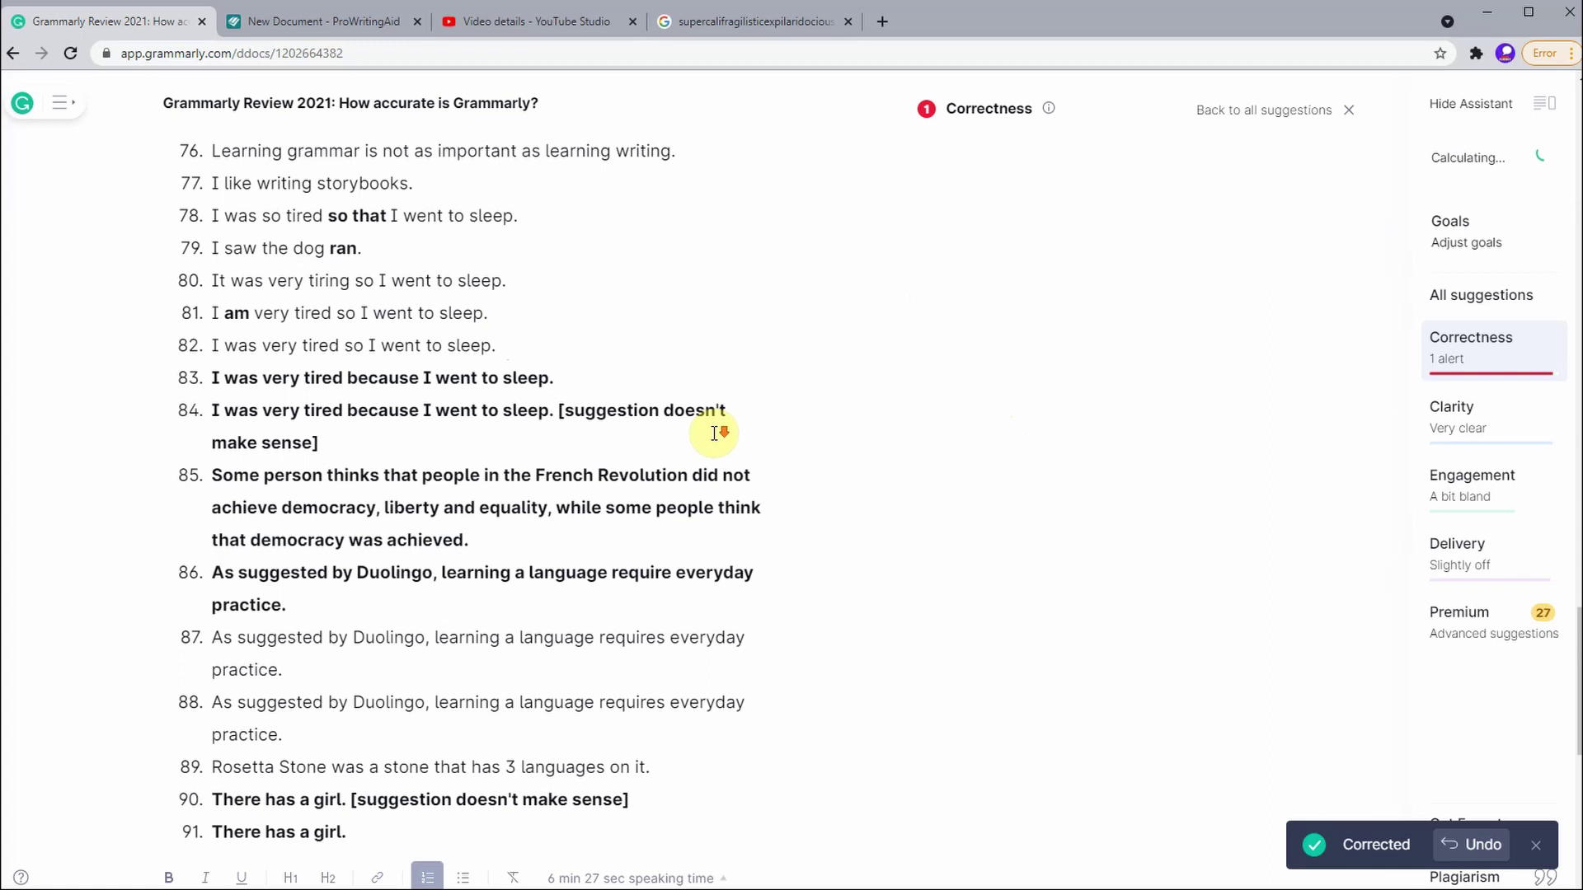
scroll(716, 434, "up", 13)
scroll(715, 434, "up", 5)
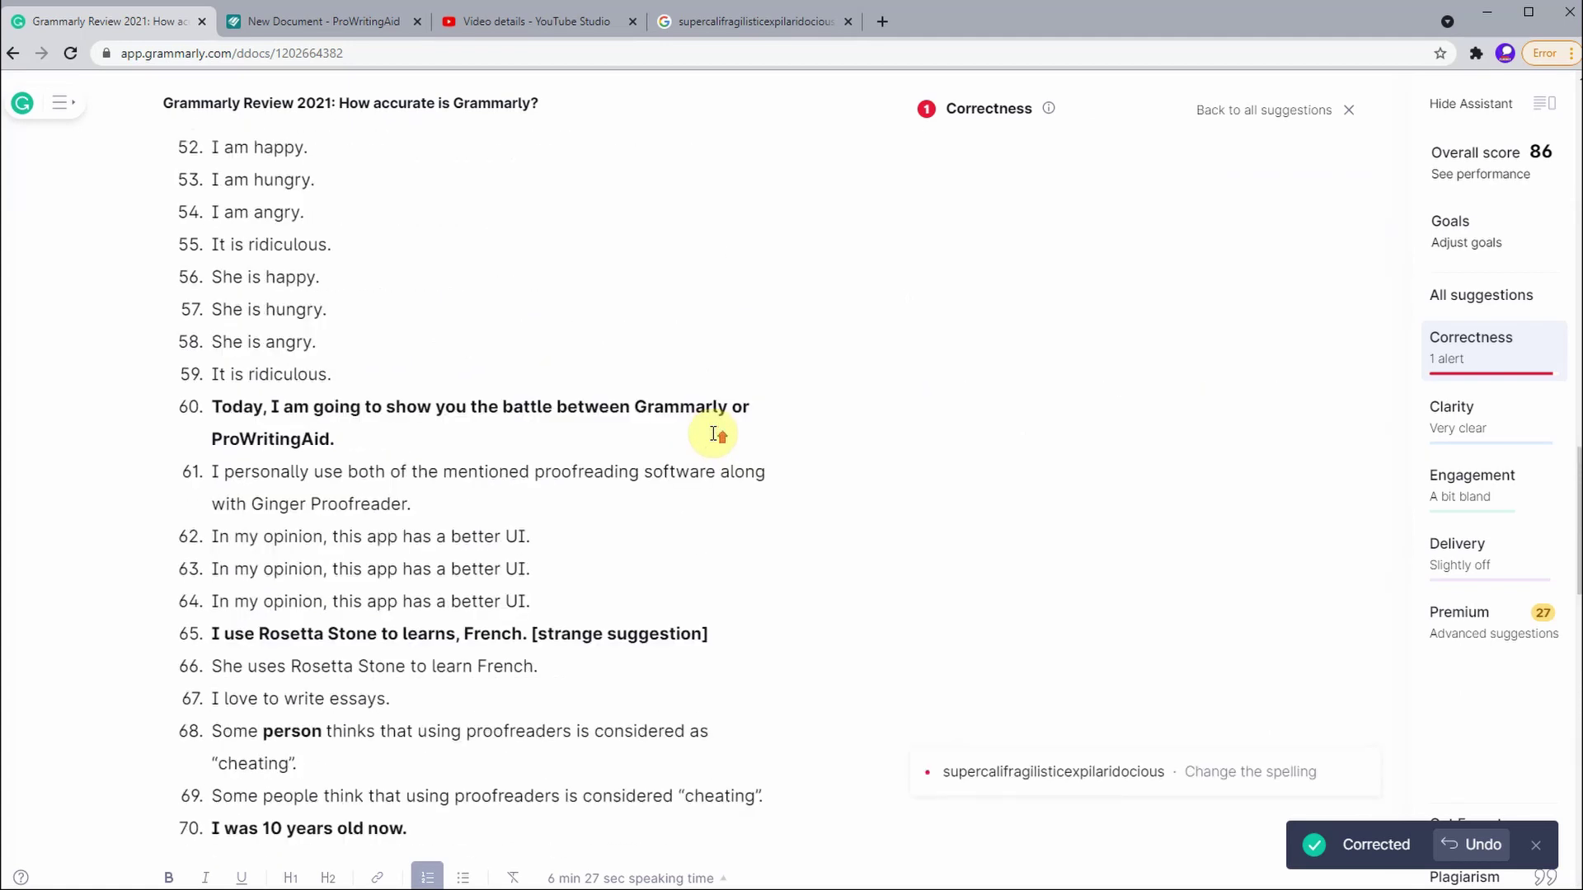
scroll(709, 462, "up", 1)
left_click_drag(721, 703, 530, 701)
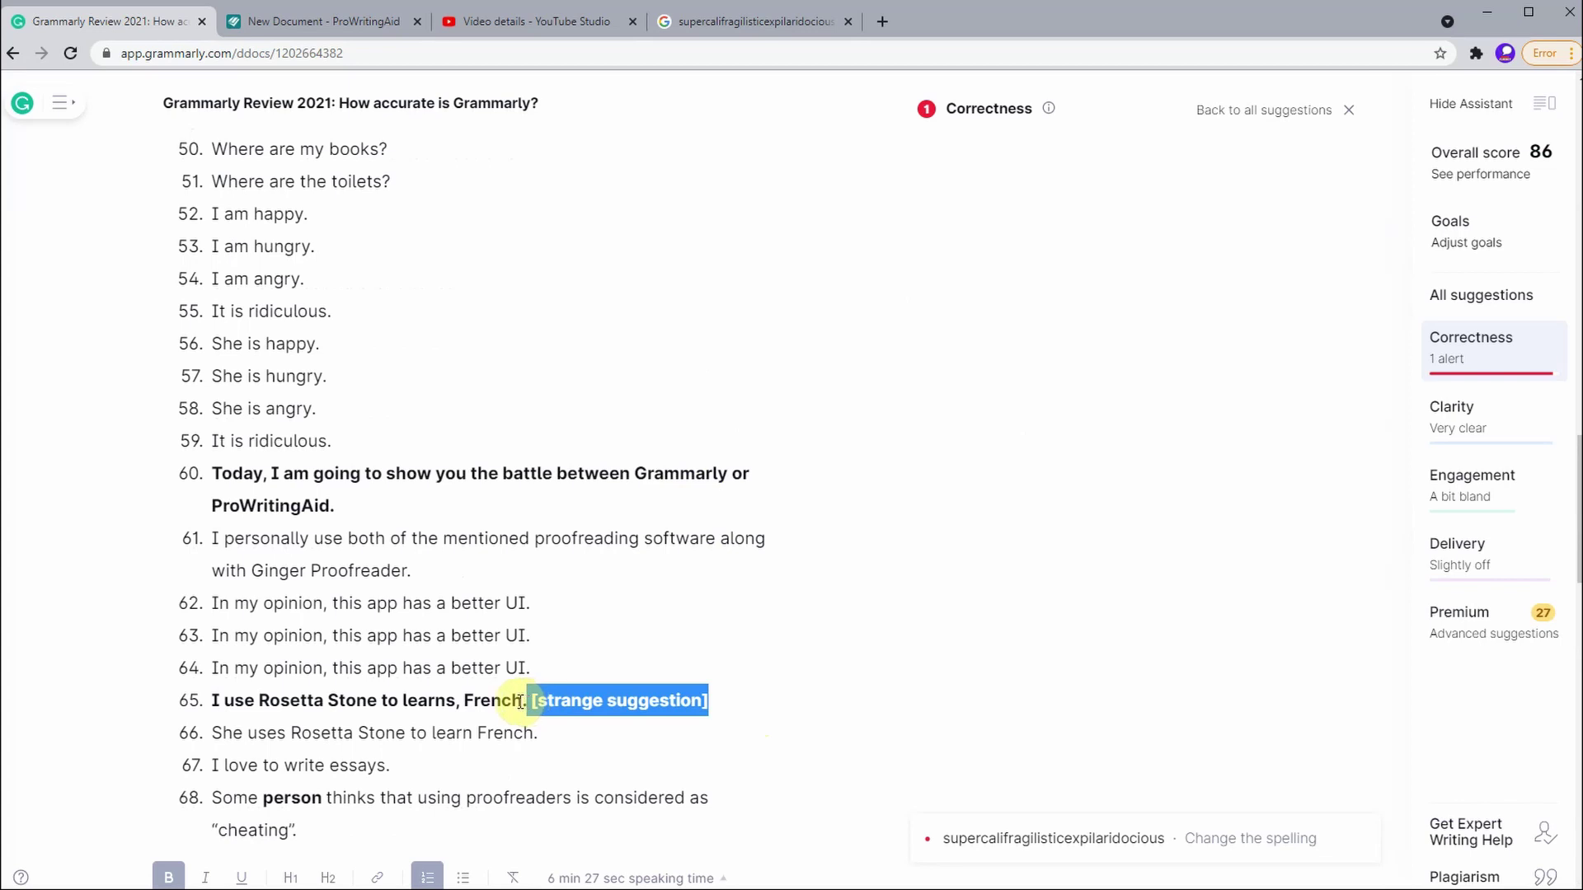
scroll(558, 659, "up", 10)
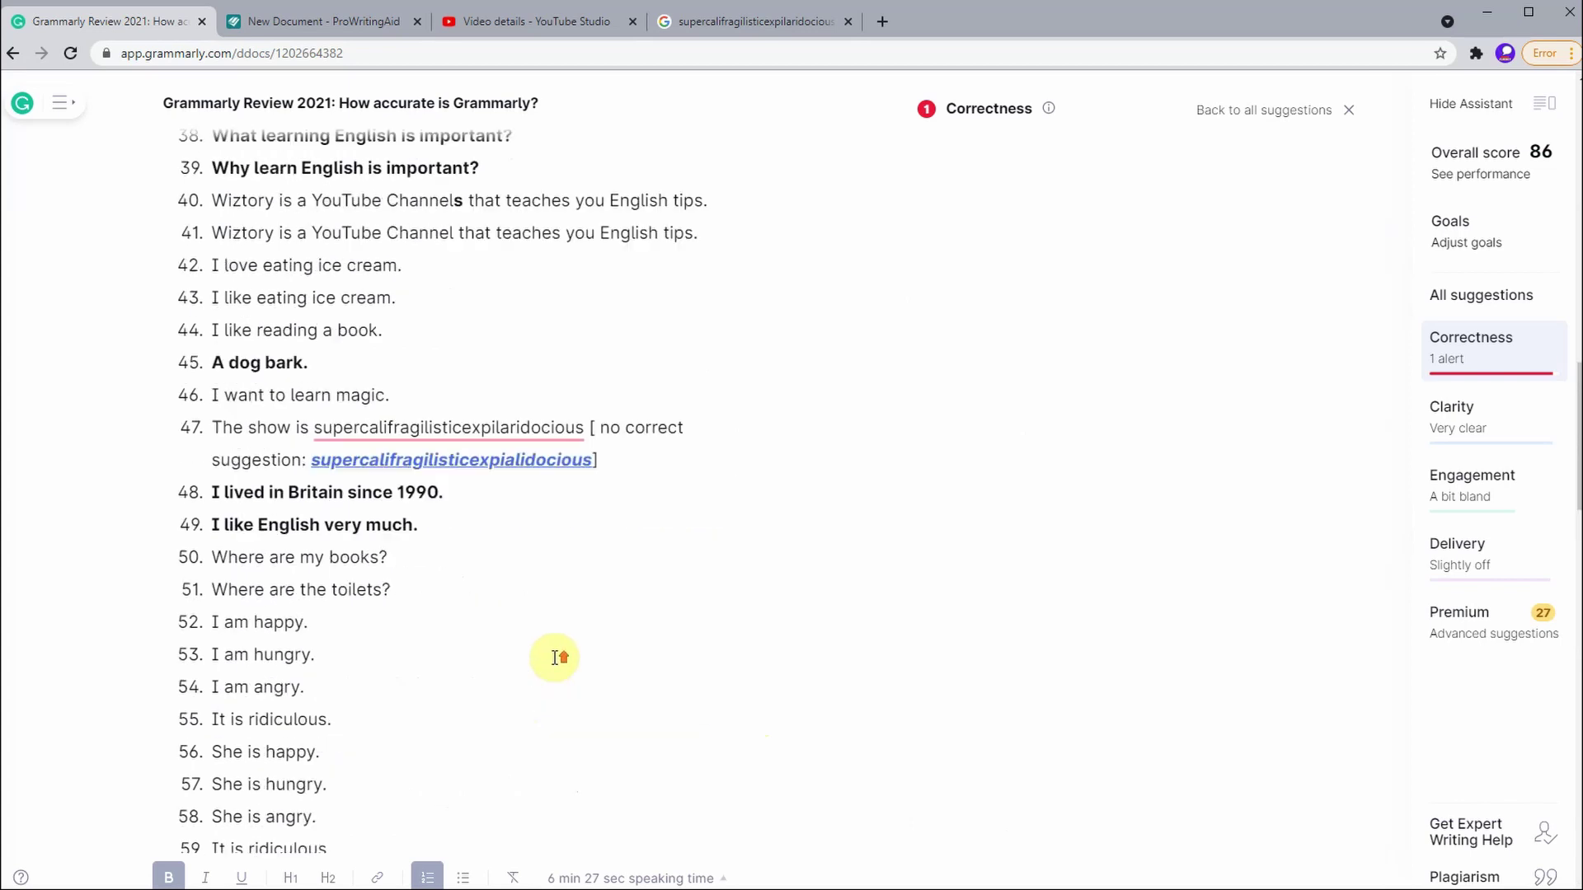
scroll(555, 658, "up", 15)
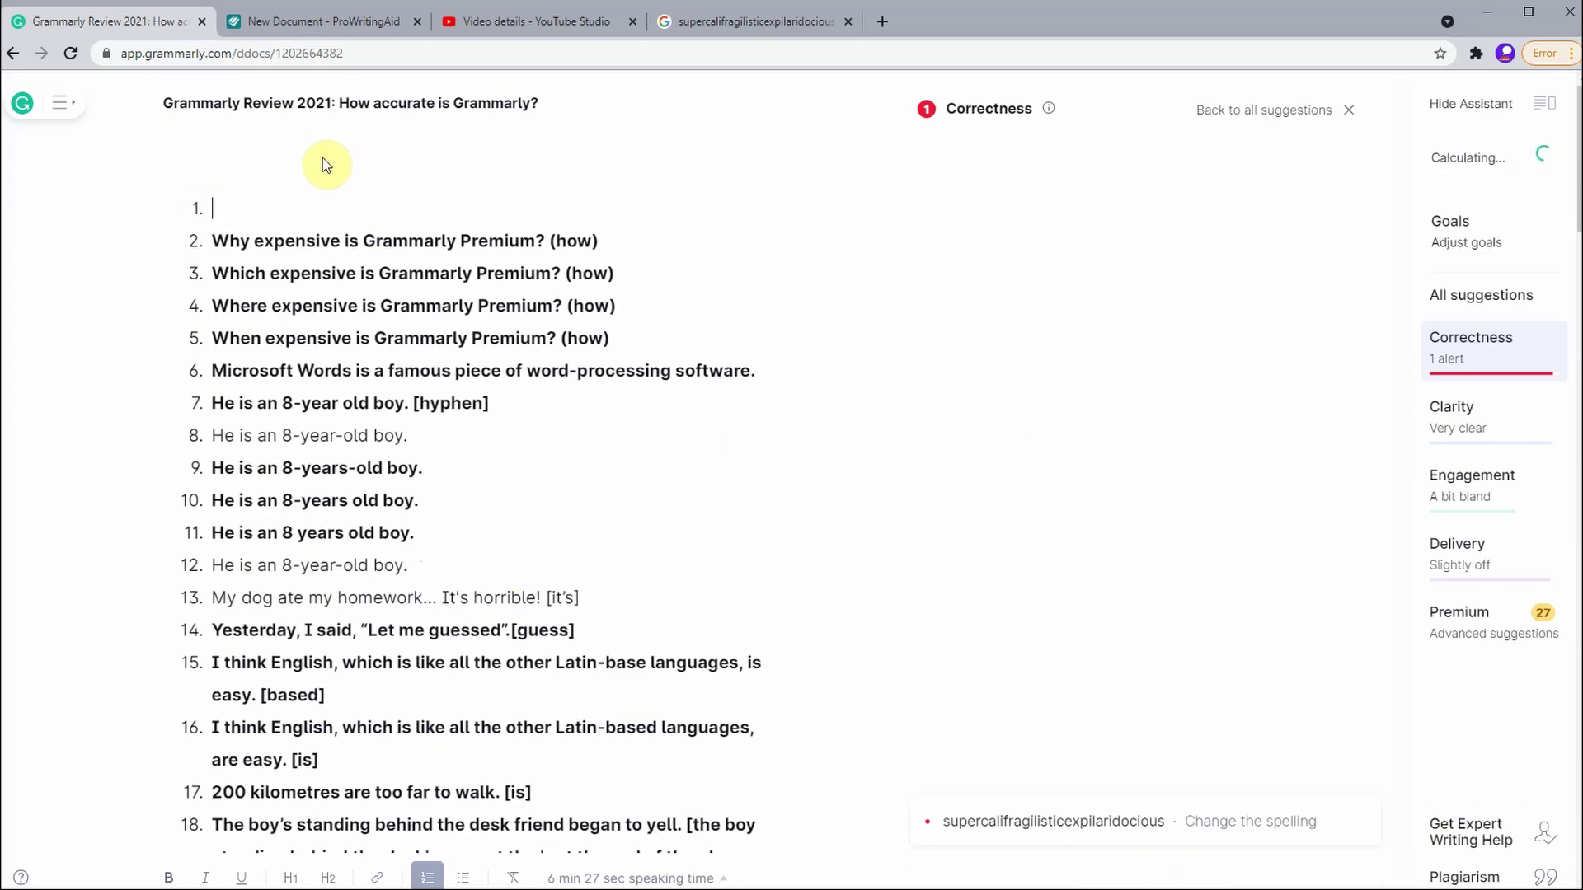
scroll(322, 478, "down", 8)
scroll(330, 461, "down", 20)
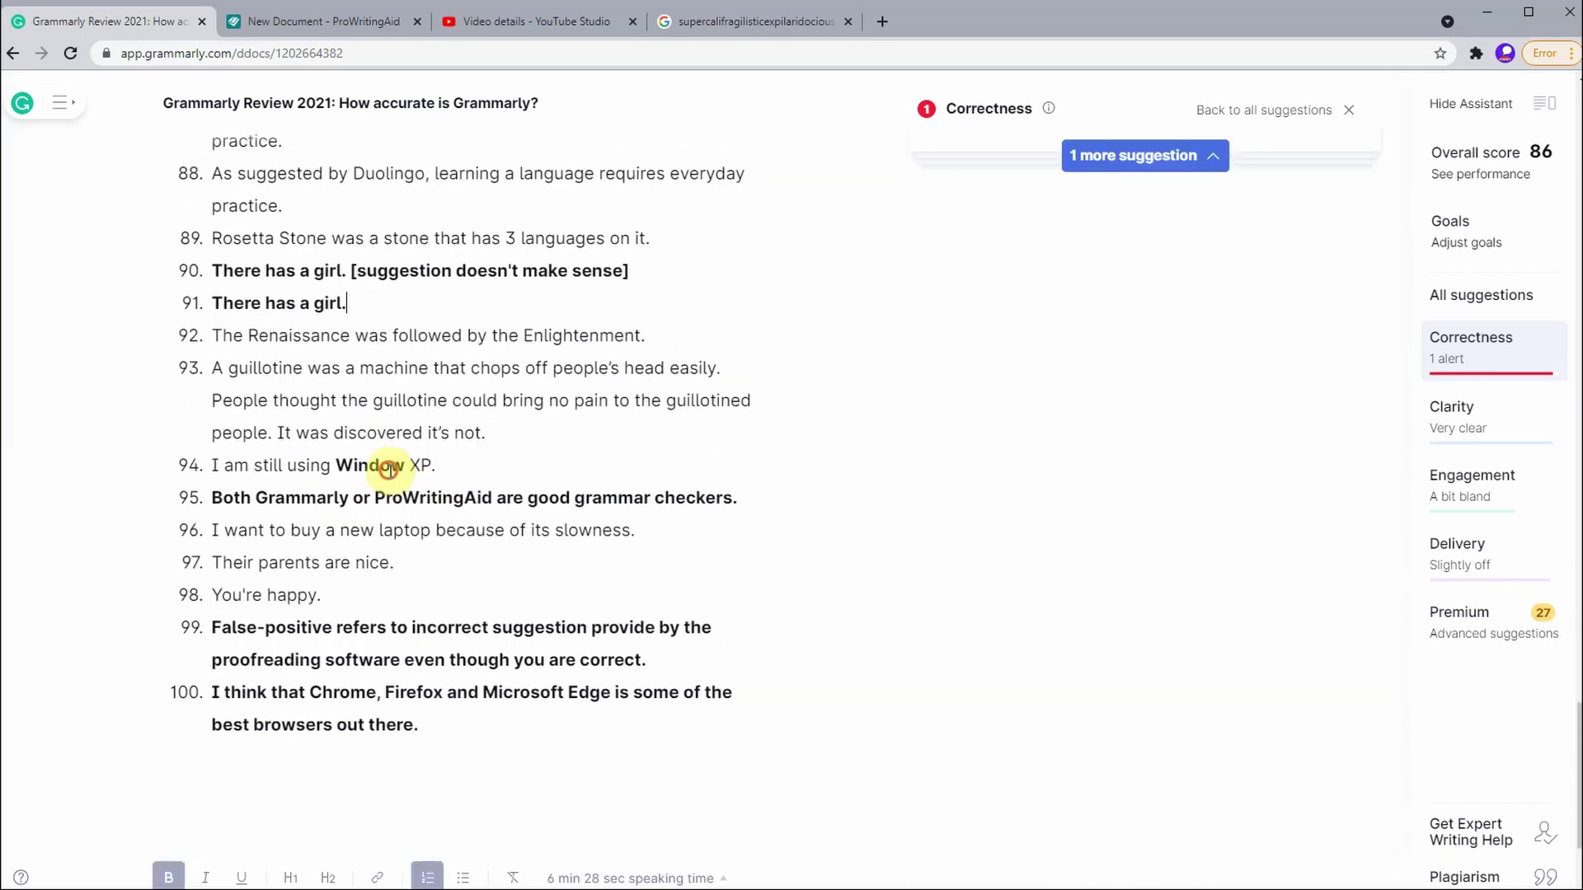
scroll(354, 494, "up", 12)
scroll(404, 377, "up", 20)
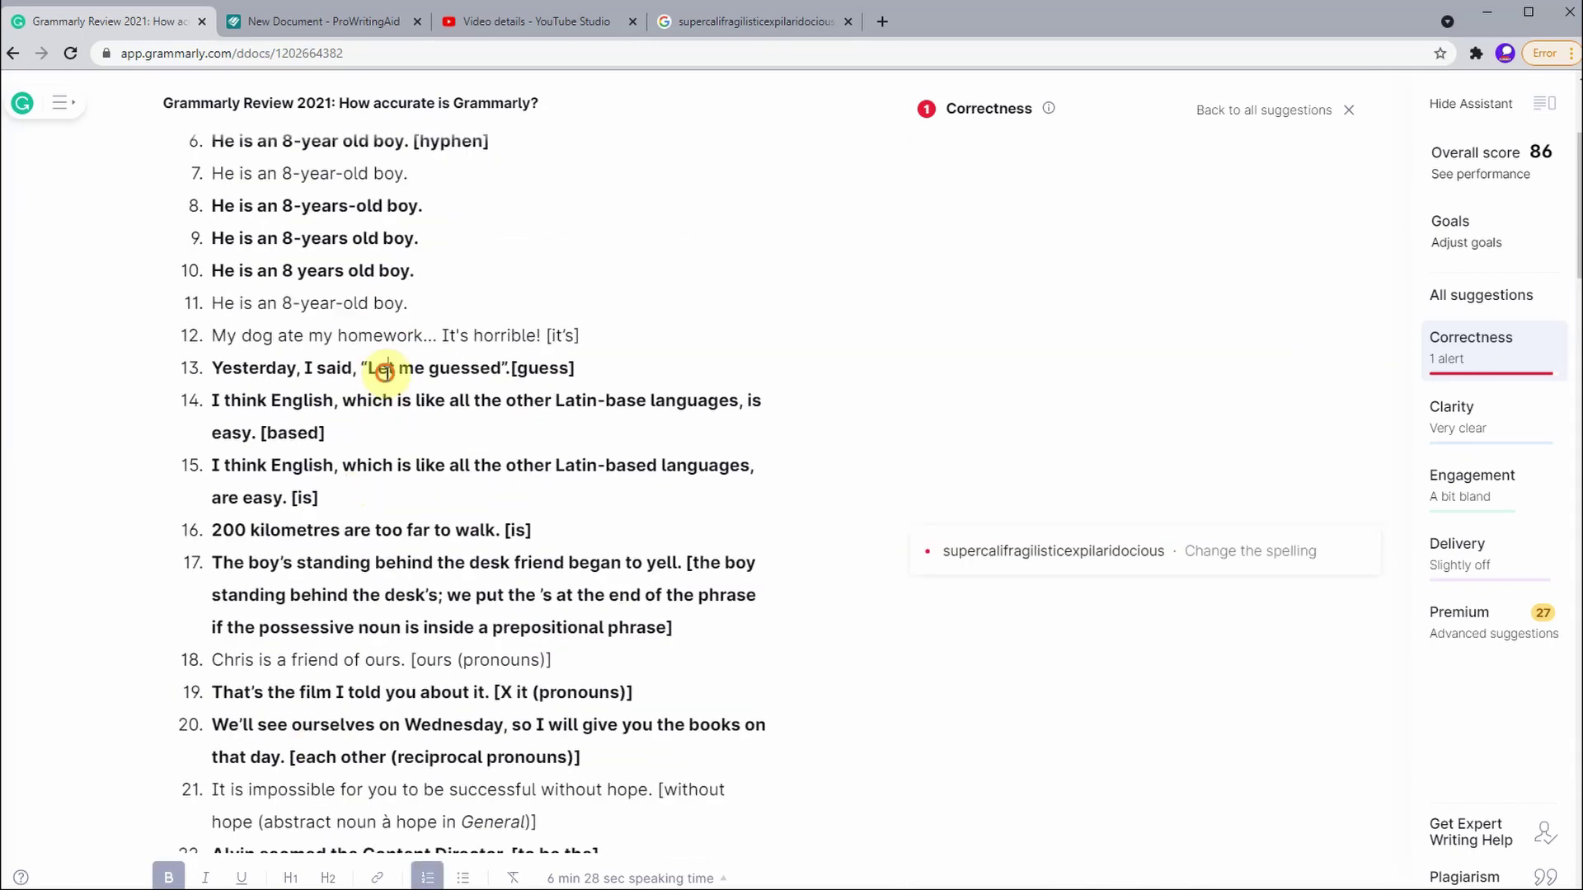
scroll(418, 276, "down", 20)
scroll(636, 275, "up", 20)
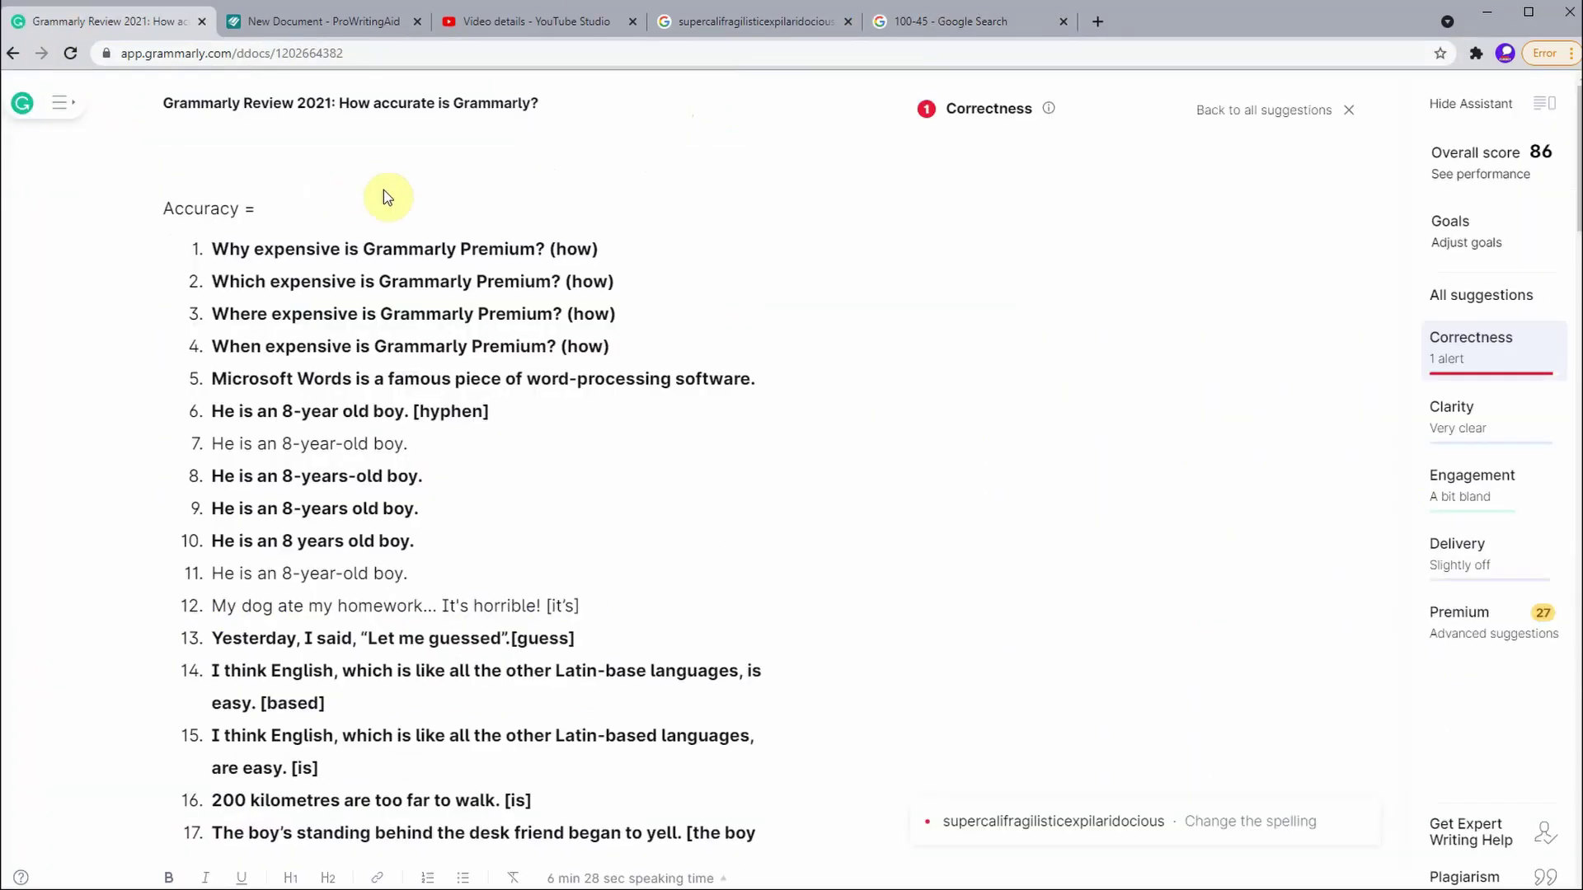
Step: Enter 55/100 and 55% on separate lines, then select the word supercalifragilisticexpilaridocious
type("55/100")
key("Return")
type("55%")
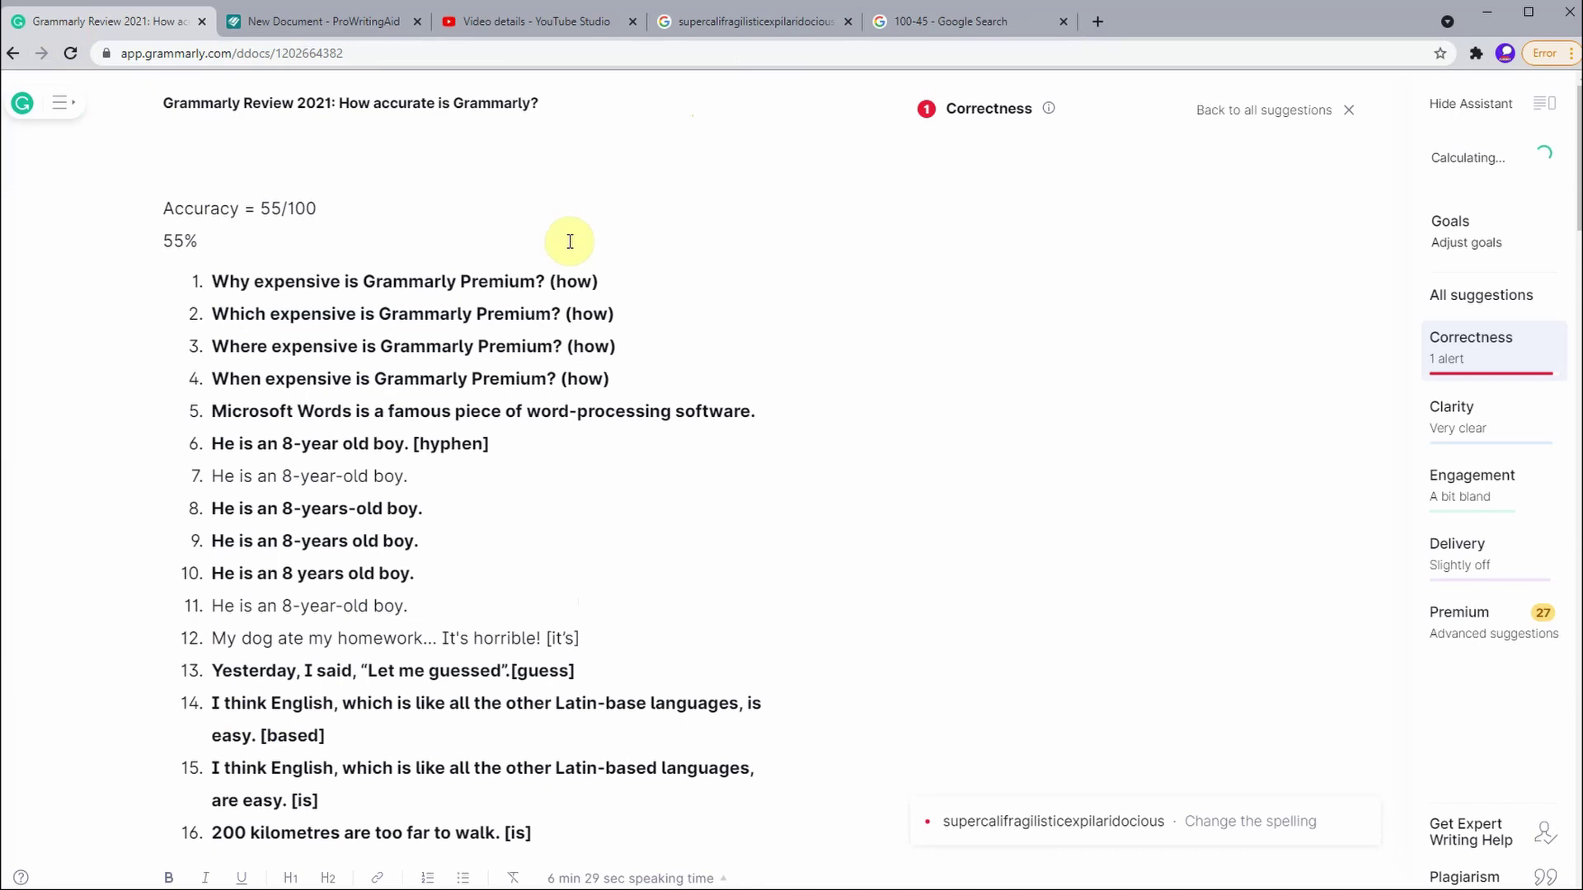
scroll(1006, 288, "down", 3)
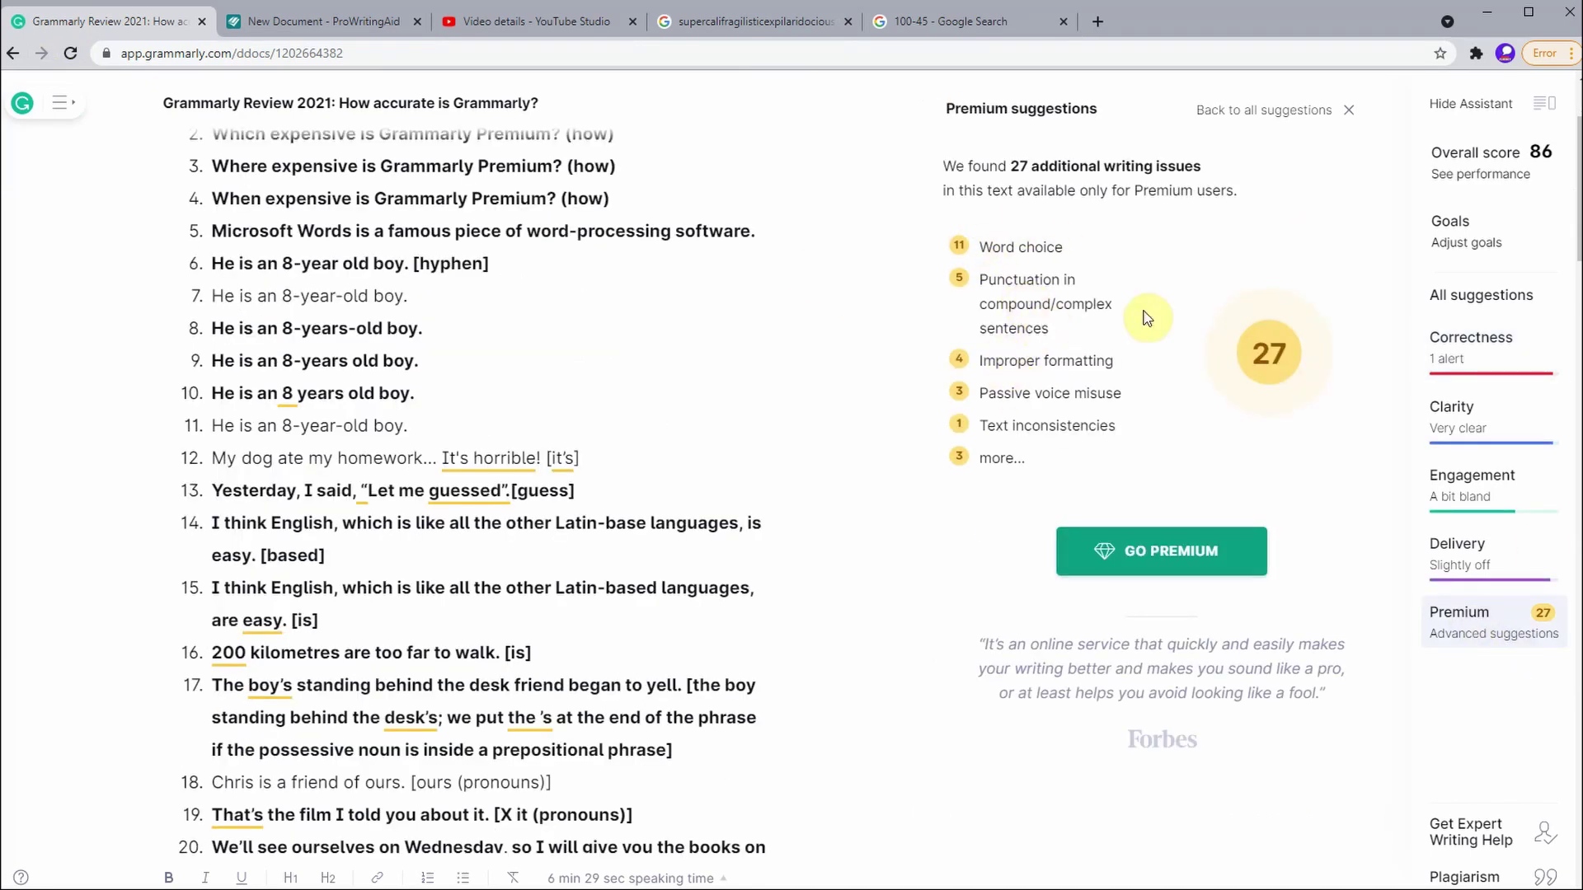
scroll(165, 518, "down", 13)
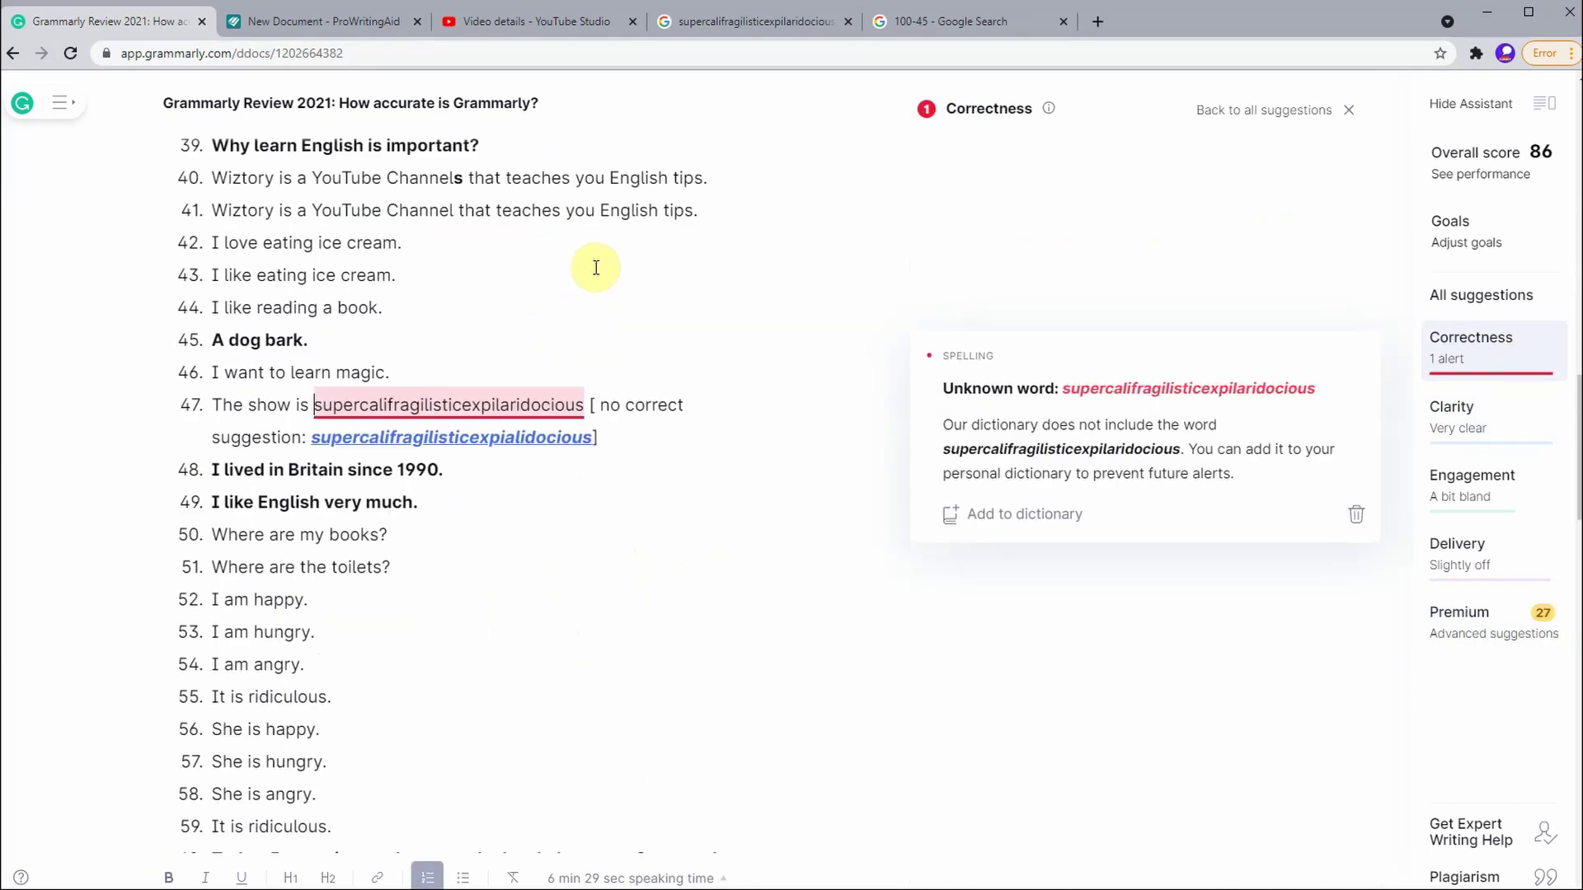
double_click(442, 311)
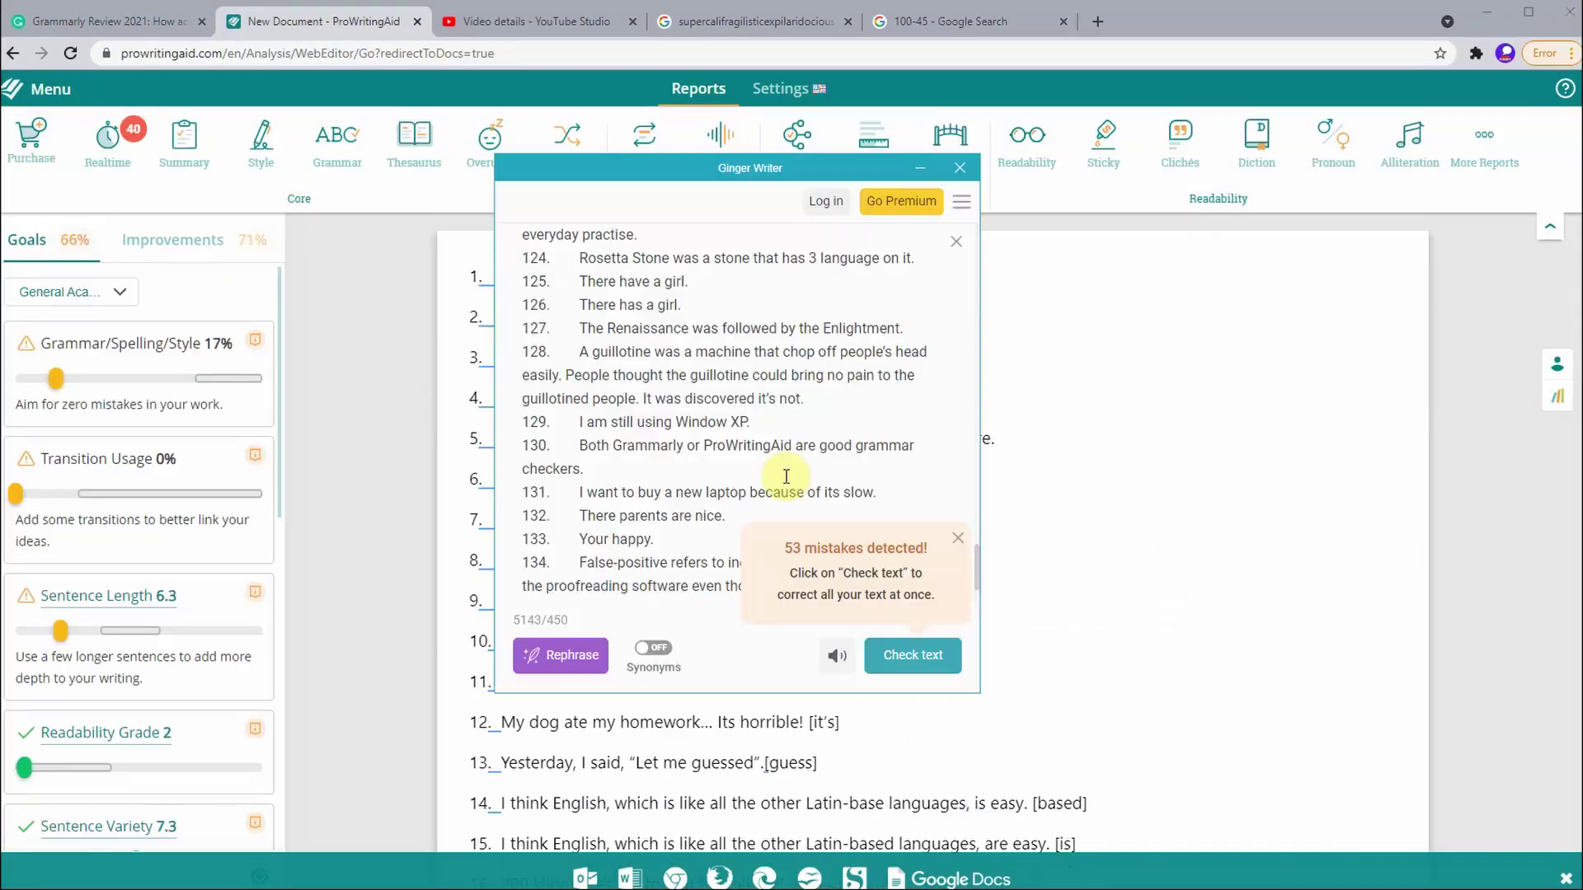
Step: Run Ginger Writer's corrections on the pasted sentences and dismiss the sign-up prompt
left_click_drag(976, 568, 973, 609)
left_click(913, 655)
left_click(964, 430)
left_click(714, 285)
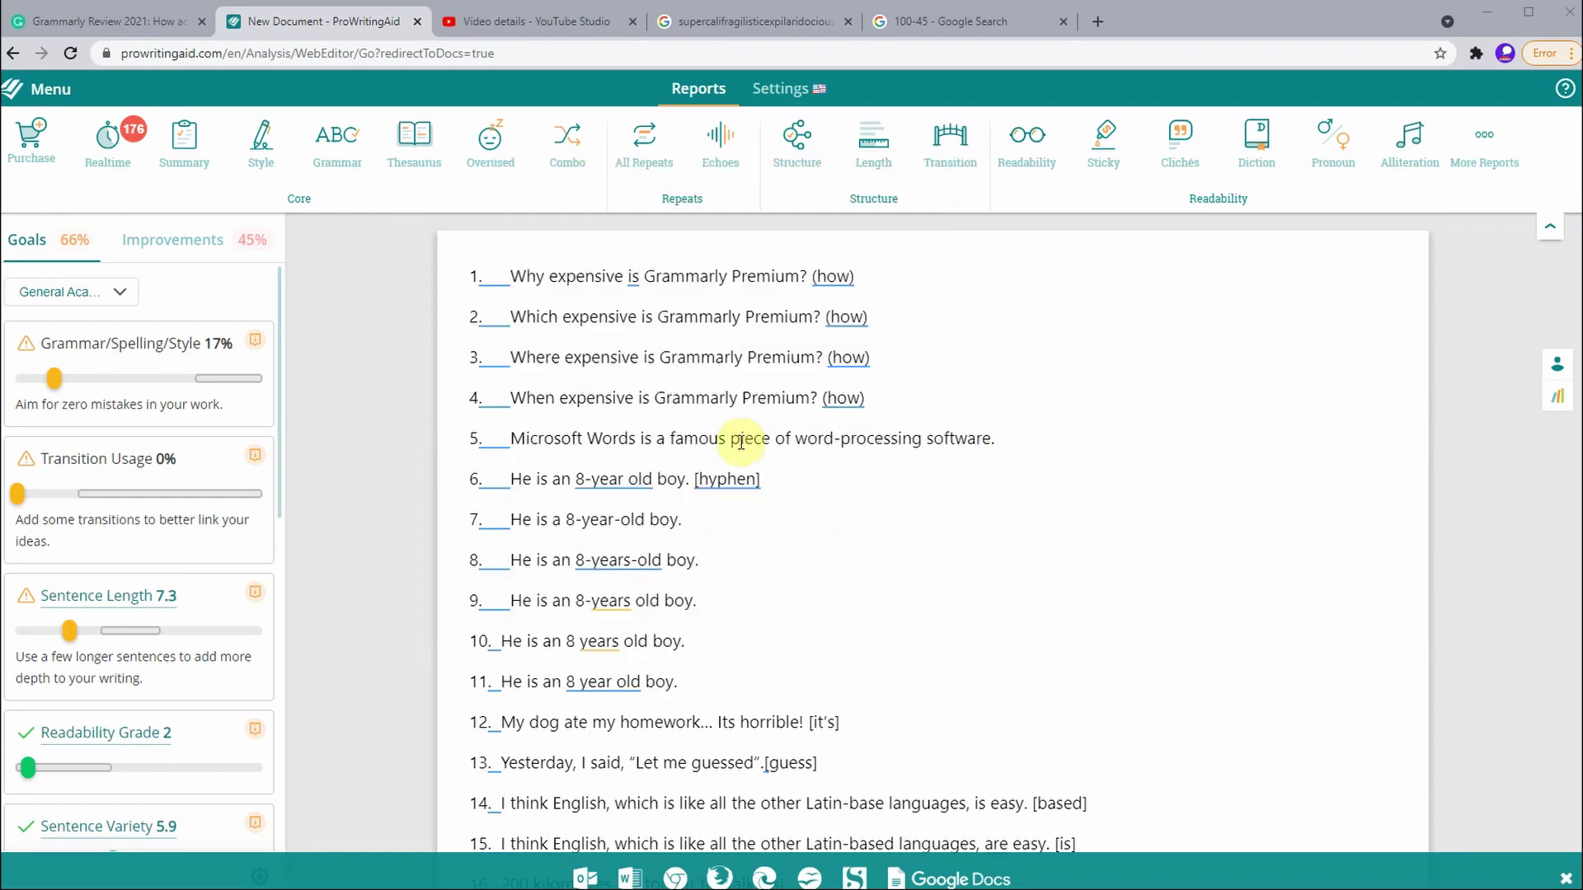
Step: Inspect ProWritingAid's flags on sentence 20's note and on 'are' in sentence 26
scroll(907, 371, "down", 9)
left_click(1097, 254)
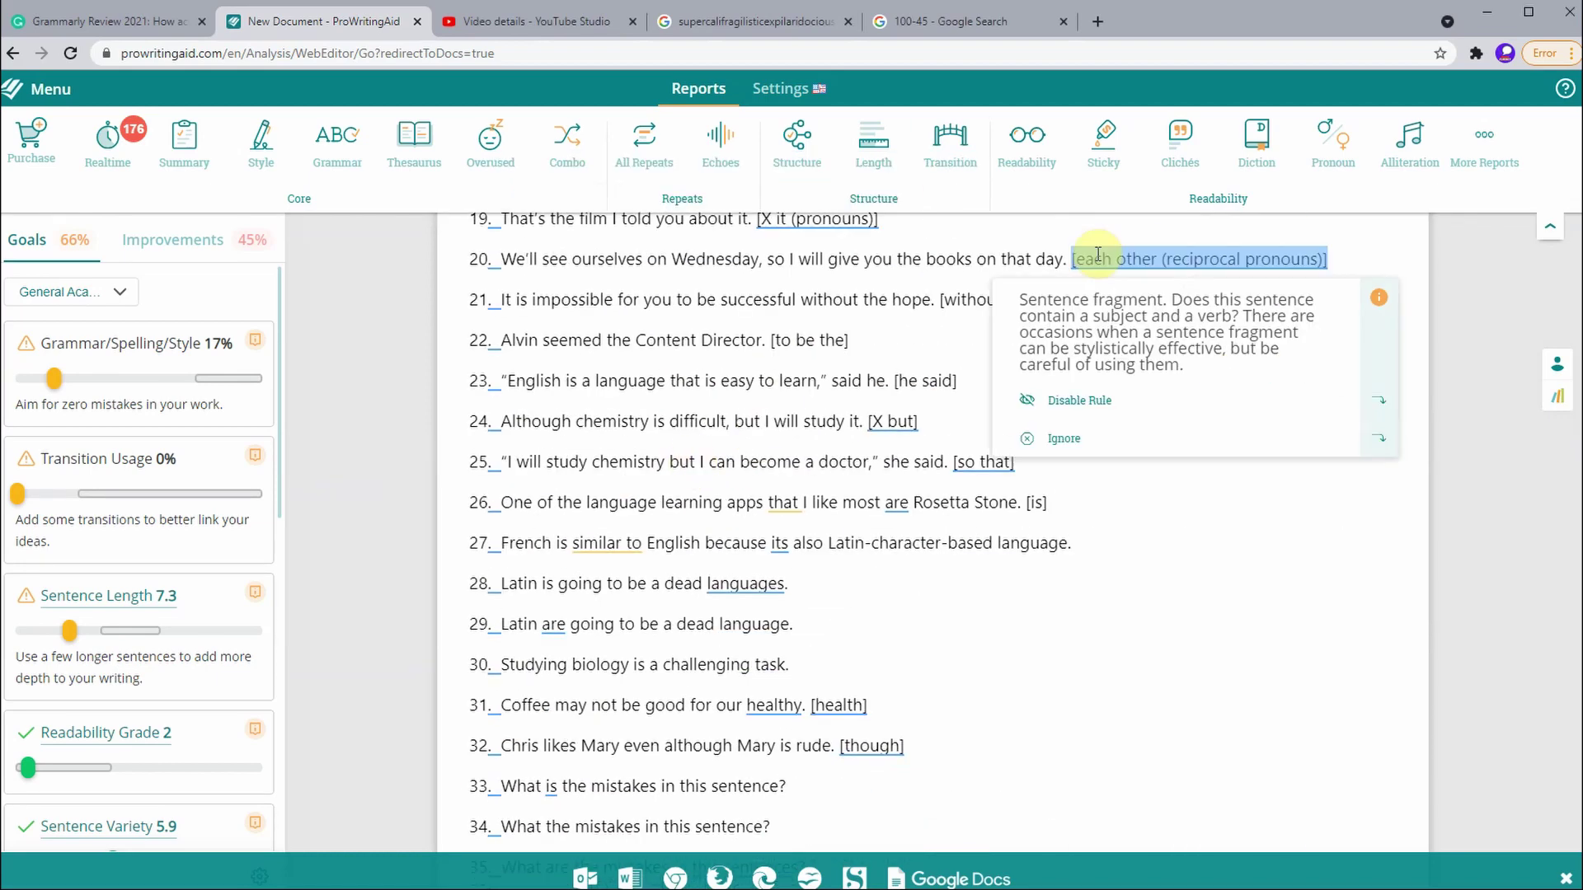
scroll(1097, 254, "down", 1)
left_click(896, 413)
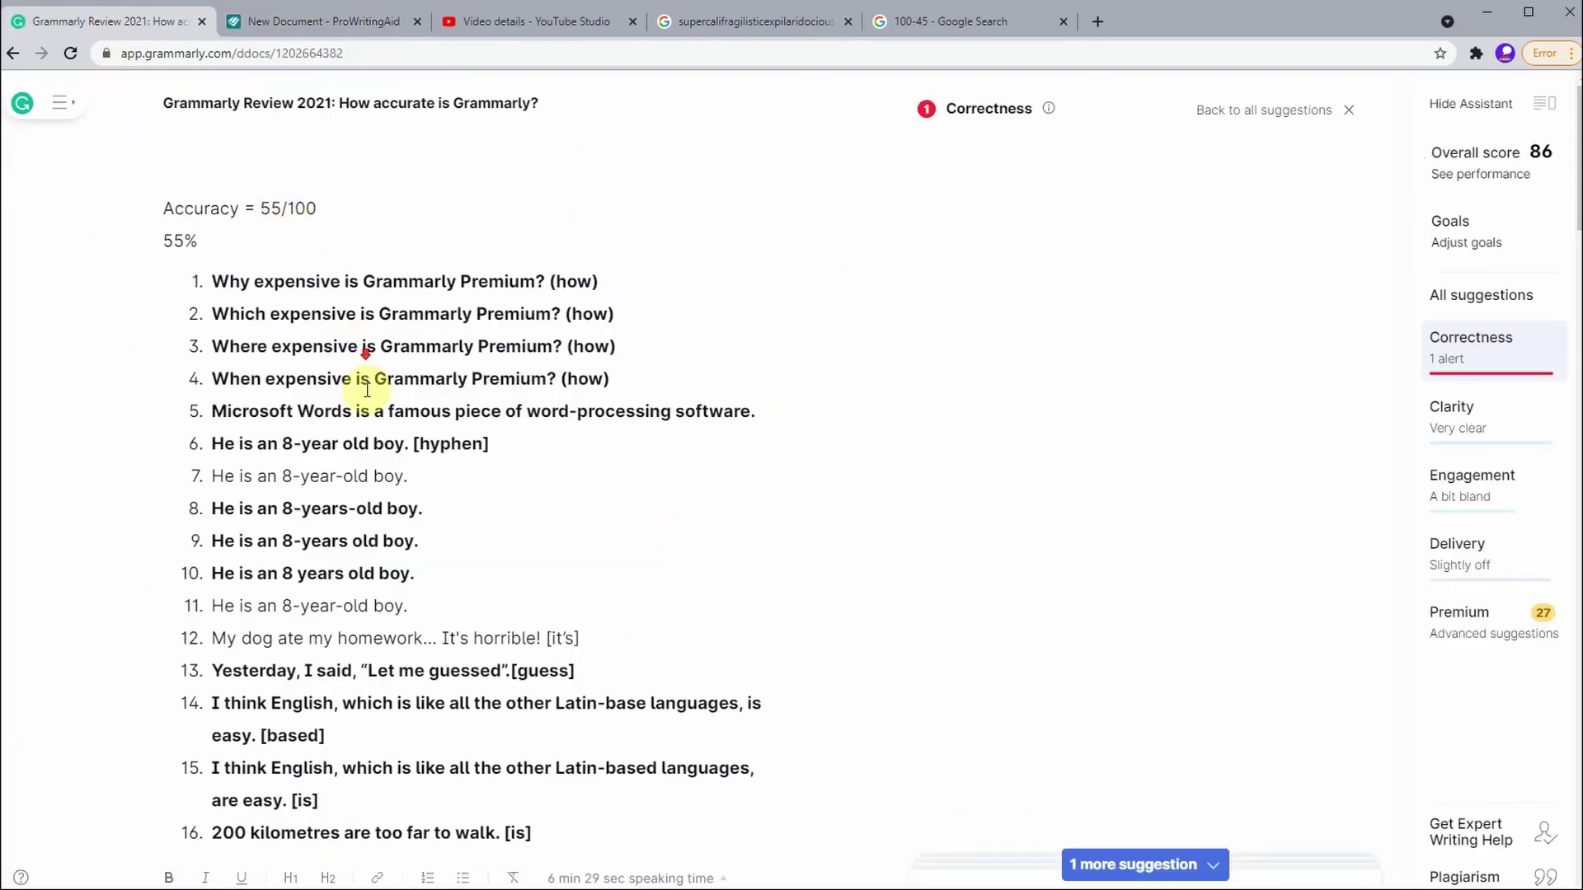
Step: Type 55/100 after 'Accuracy =' and 55% on the line below it
scroll(406, 434, "down", 5)
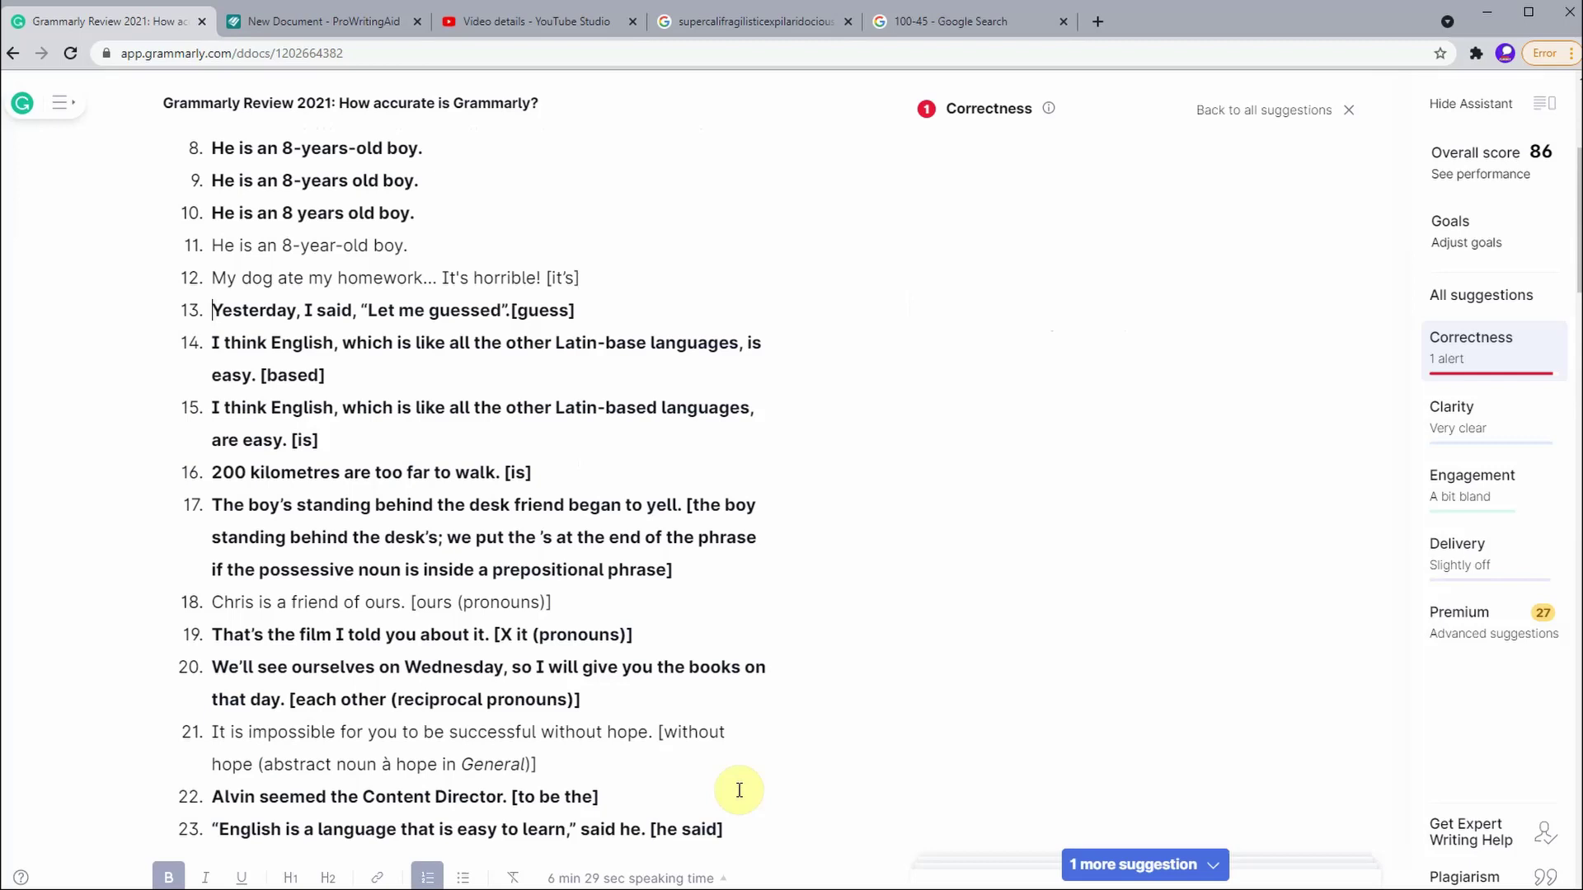
scroll(700, 647, "up", 4)
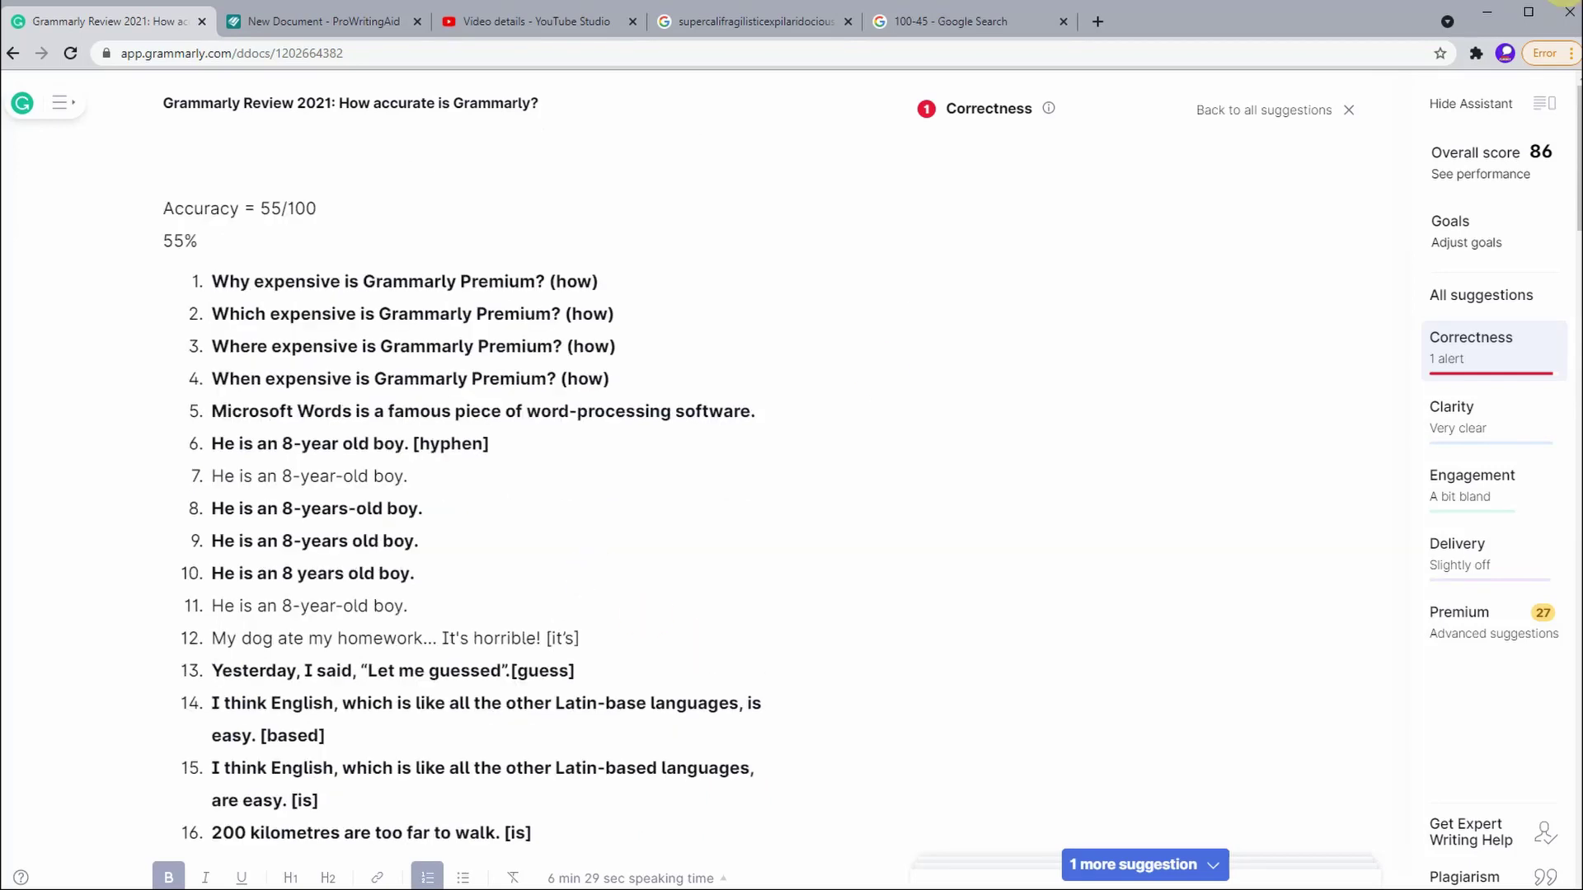
scroll(1193, 376, "down", 4)
scroll(1193, 376, "up", 4)
left_click(383, 189)
type("55/100")
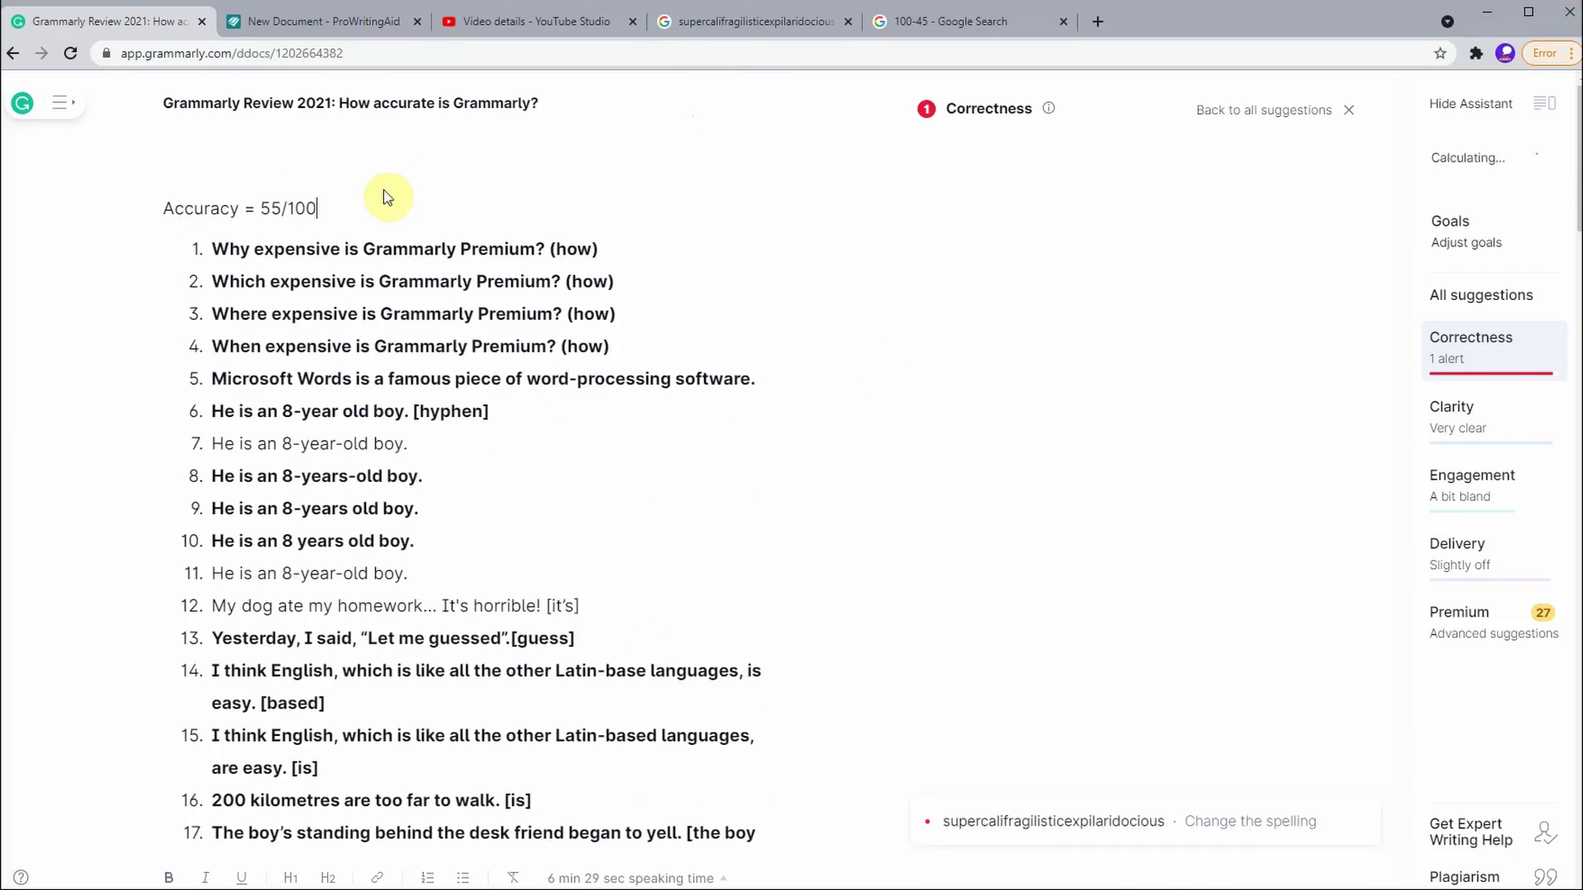
key("Return")
type("55%")
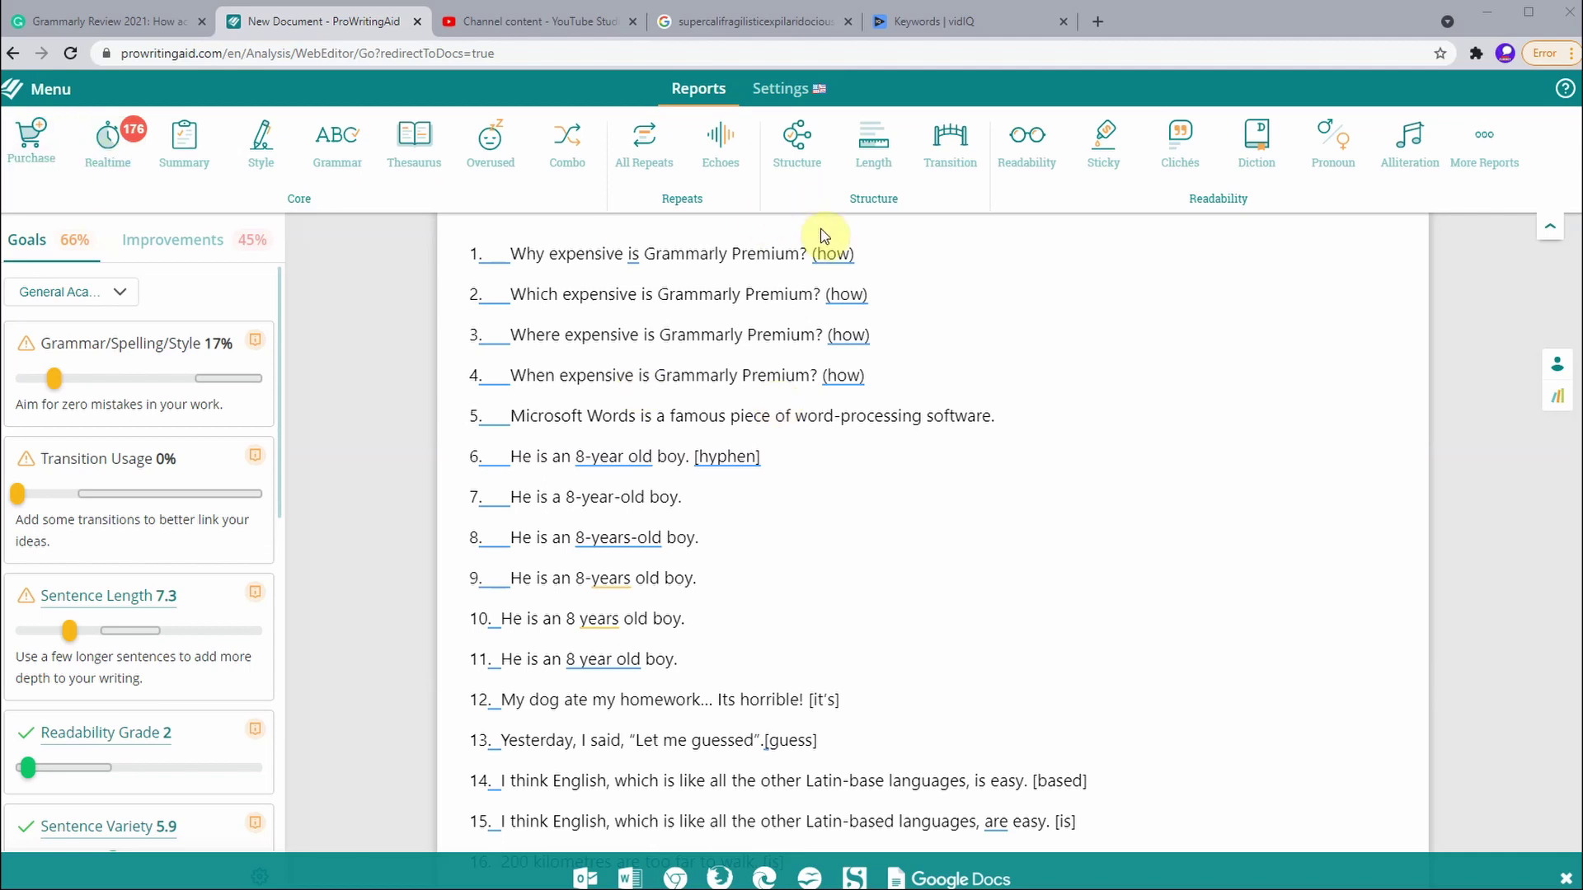
left_click_drag(812, 254, 883, 250)
left_click(888, 329)
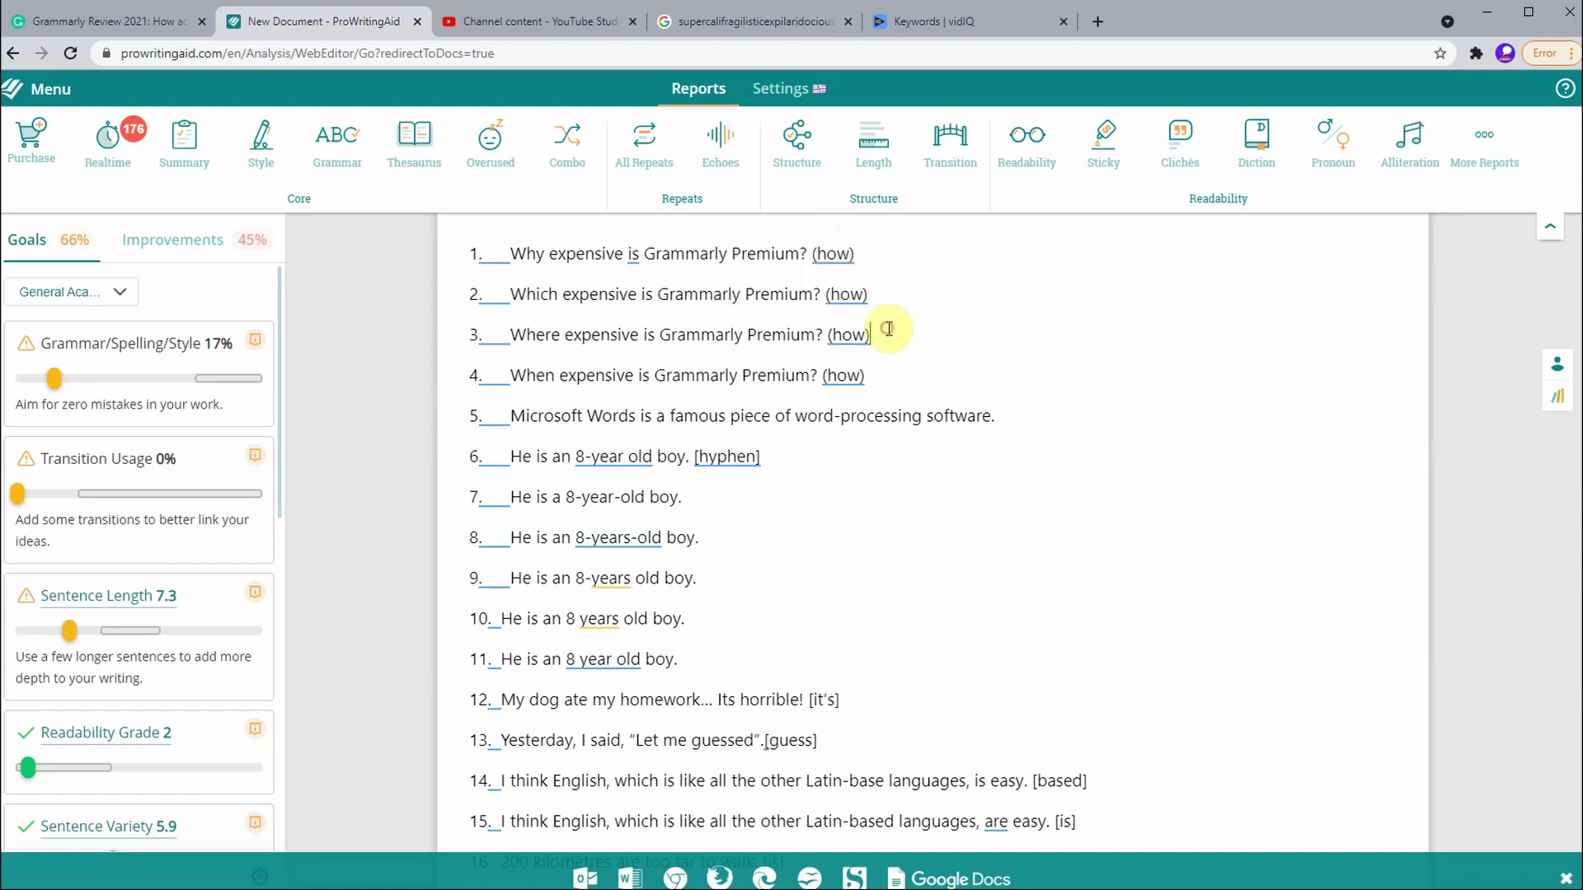
scroll(888, 329, "down", 20)
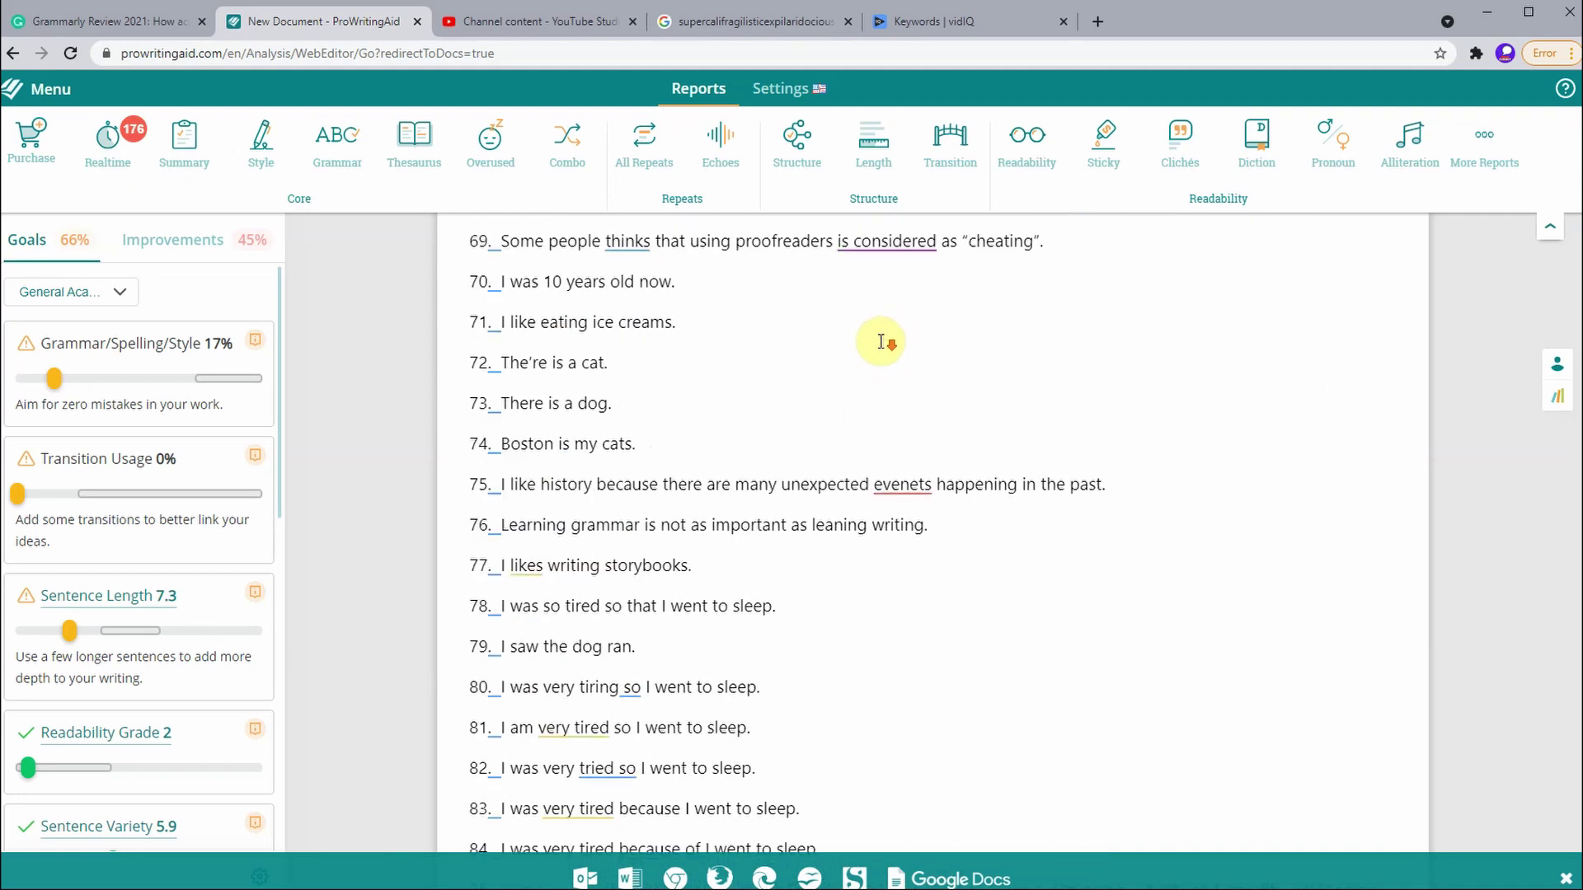
scroll(880, 340, "down", 8)
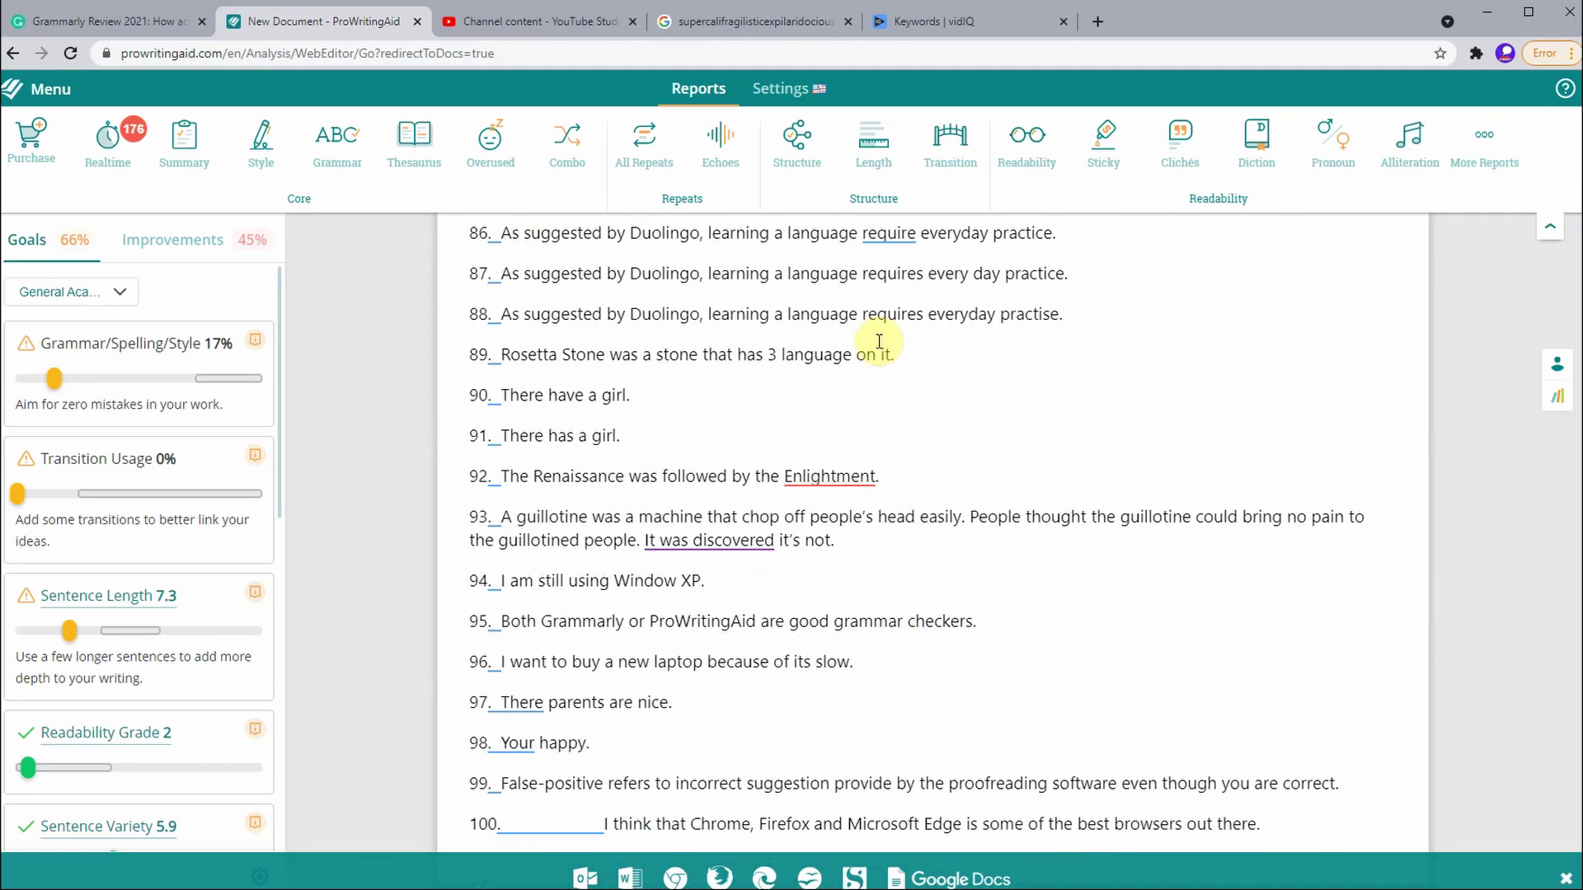
scroll(879, 340, "up", 15)
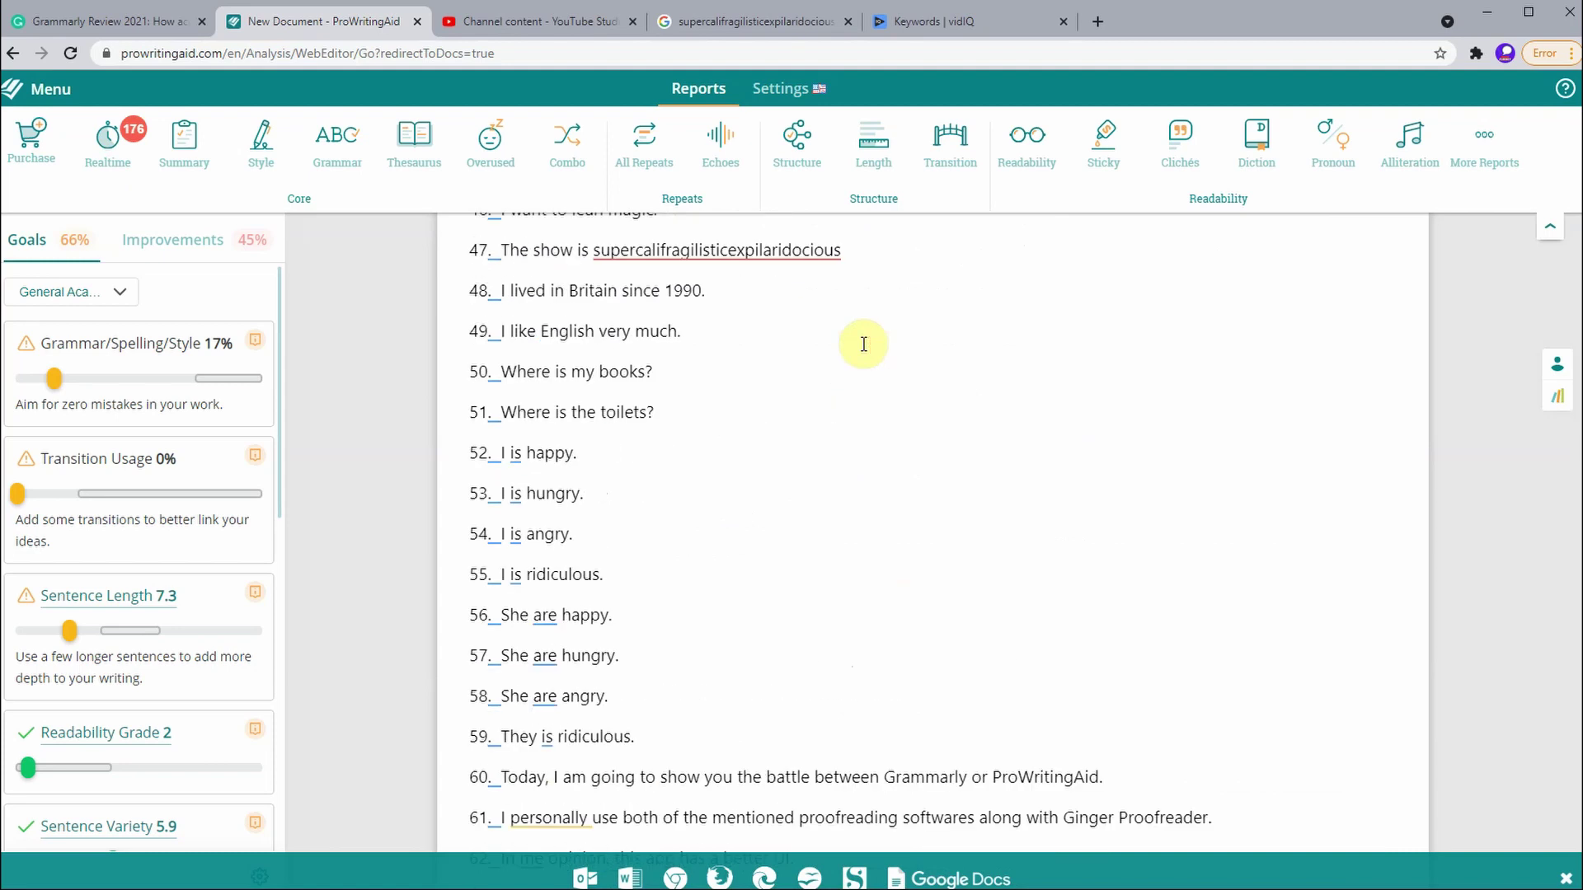
scroll(859, 343, "up", 13)
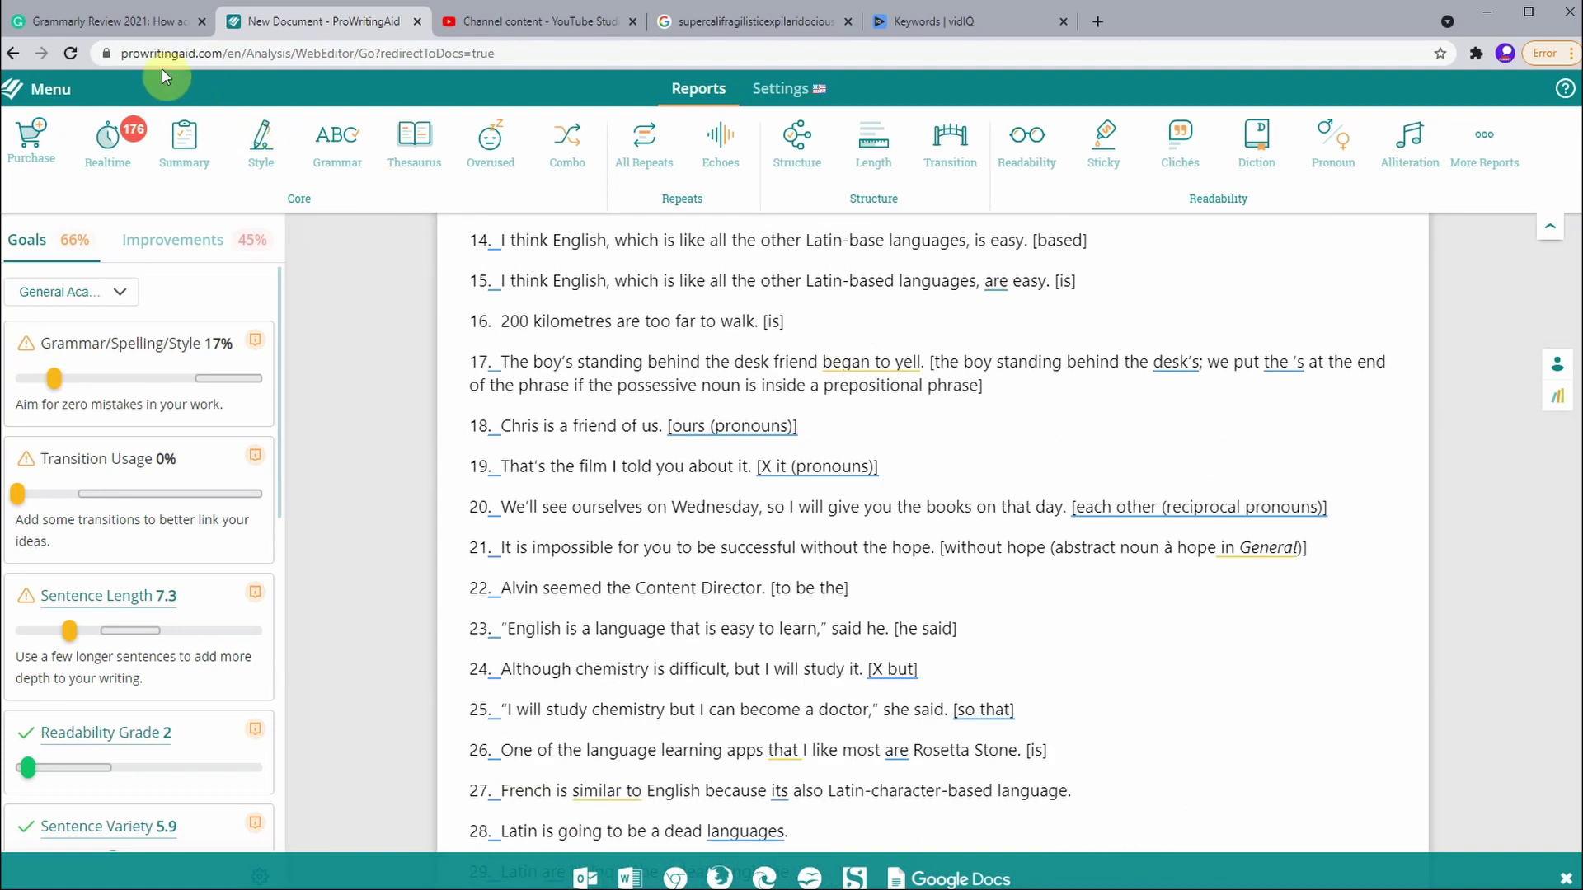
scroll(651, 247, "up", 5)
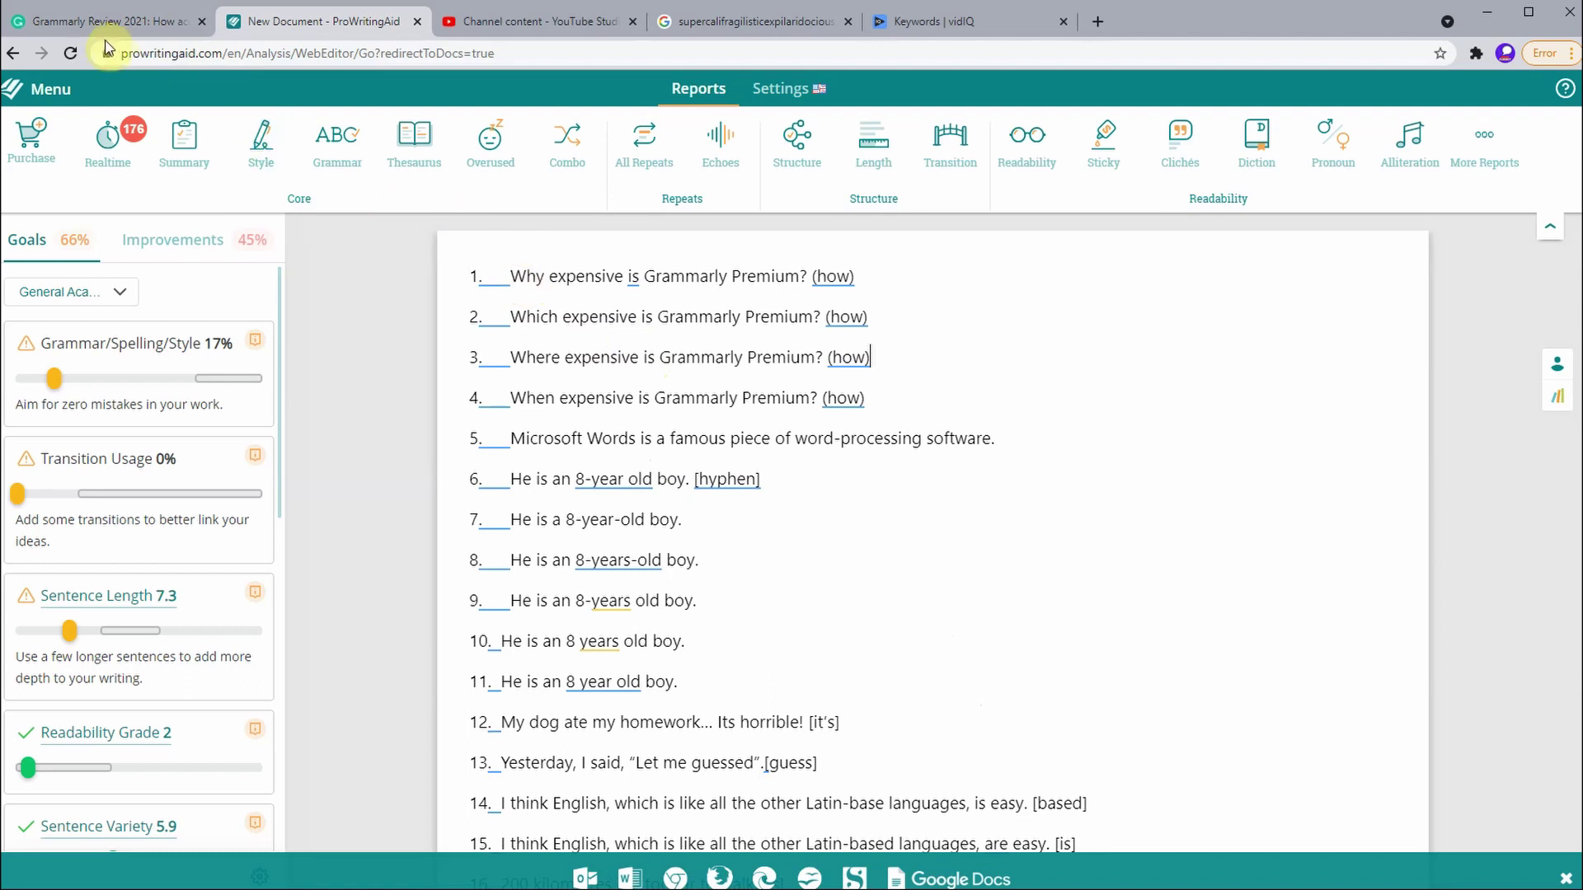
Step: Switch to the Grammarly test document and dismiss the empty Ginger Writer window
left_click(82, 23)
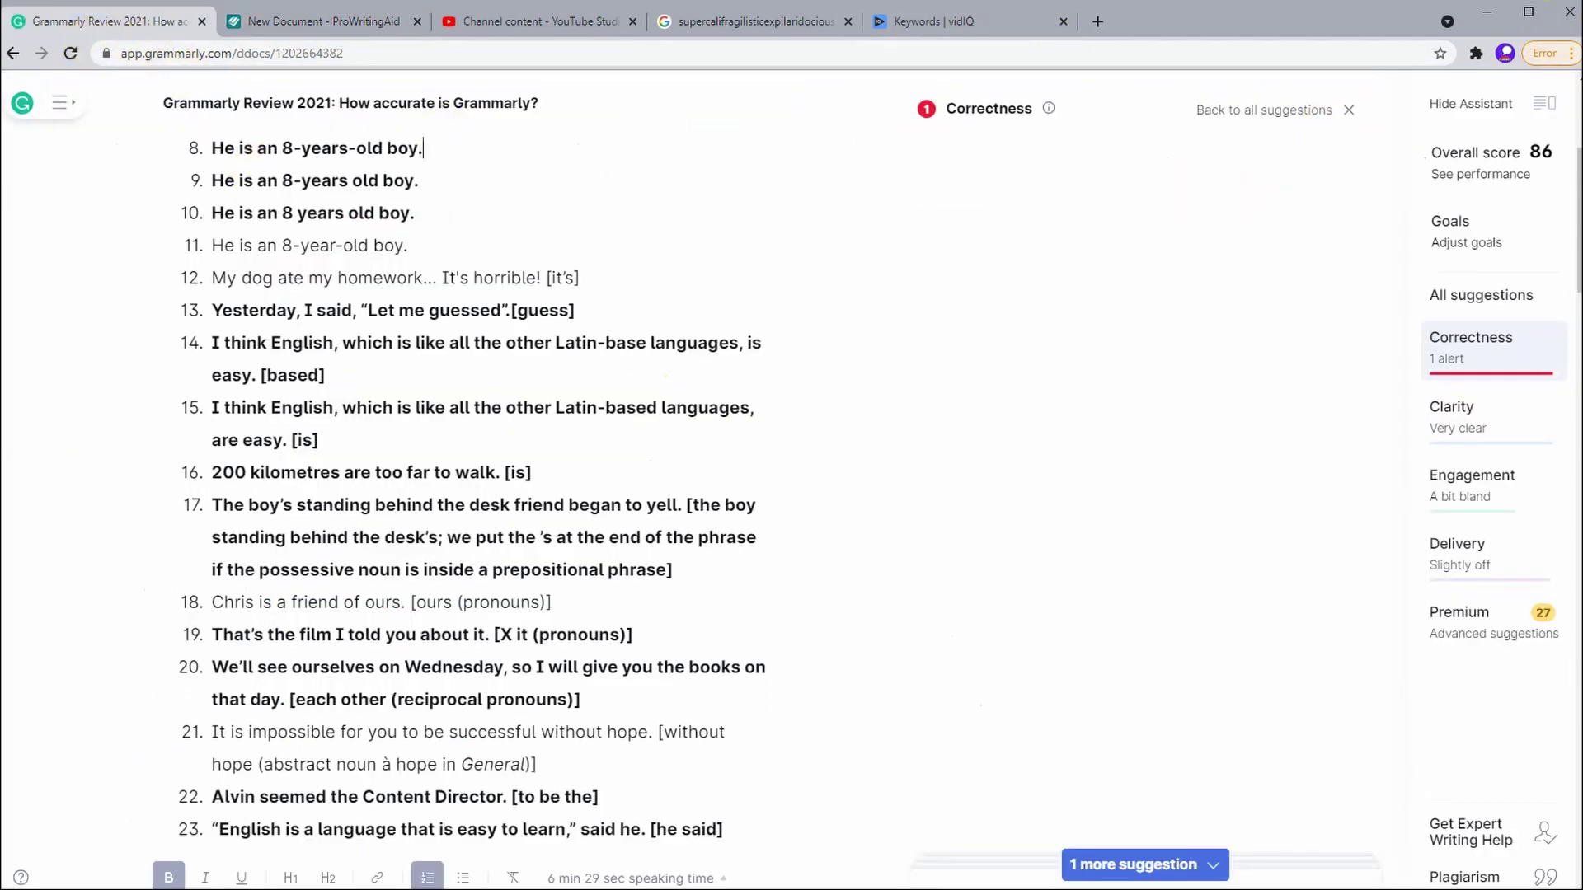
key("alt+Tab")
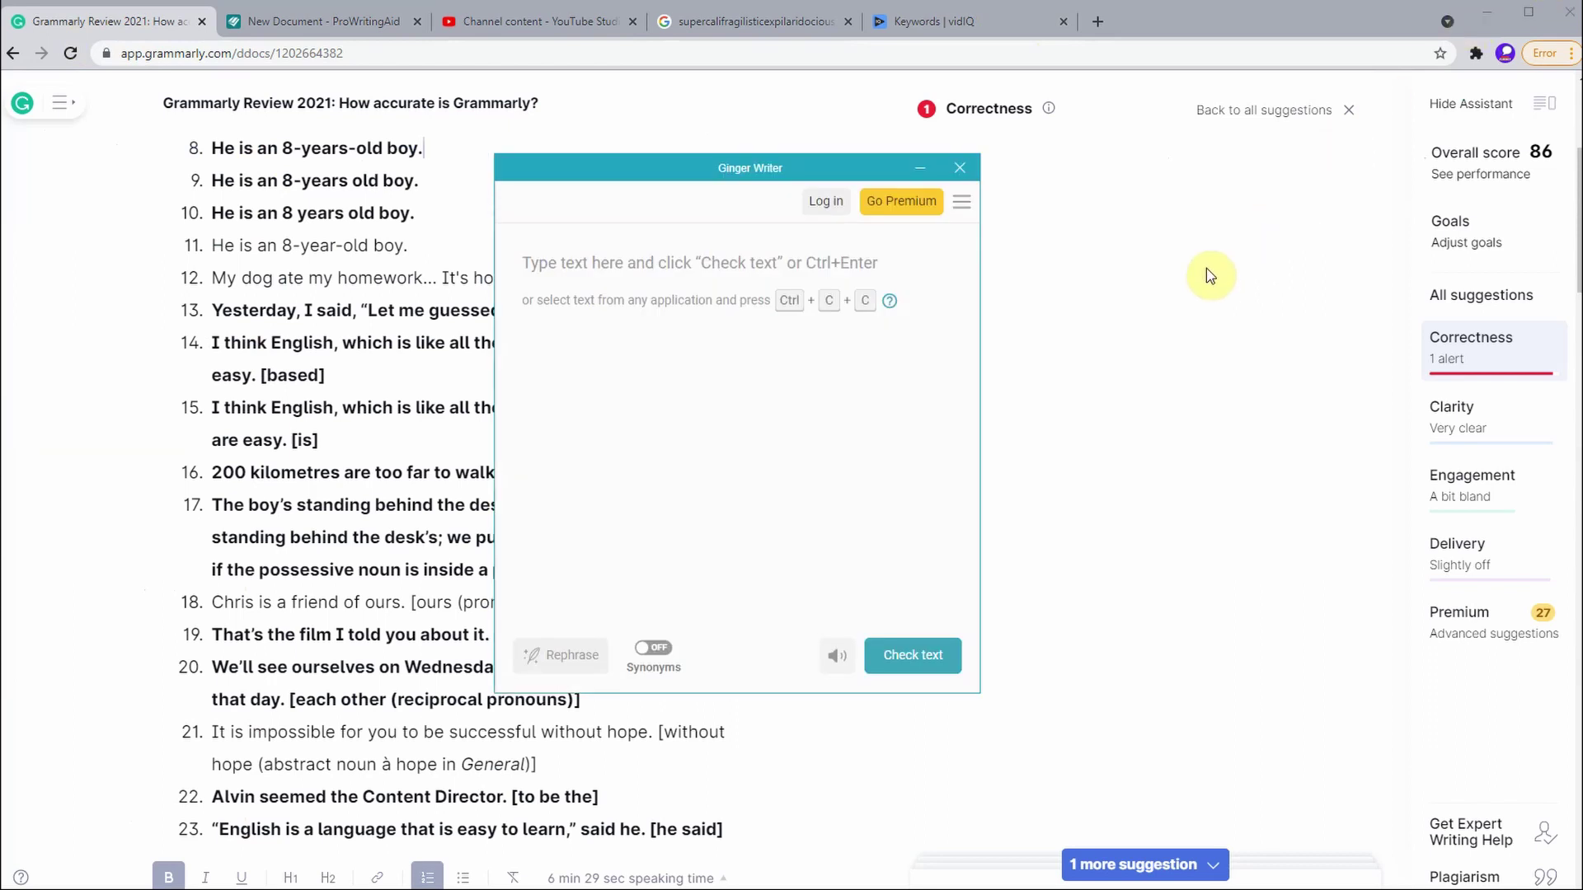
left_click(1195, 279)
scroll(620, 395, "down", 2)
scroll(618, 487, "up", 1)
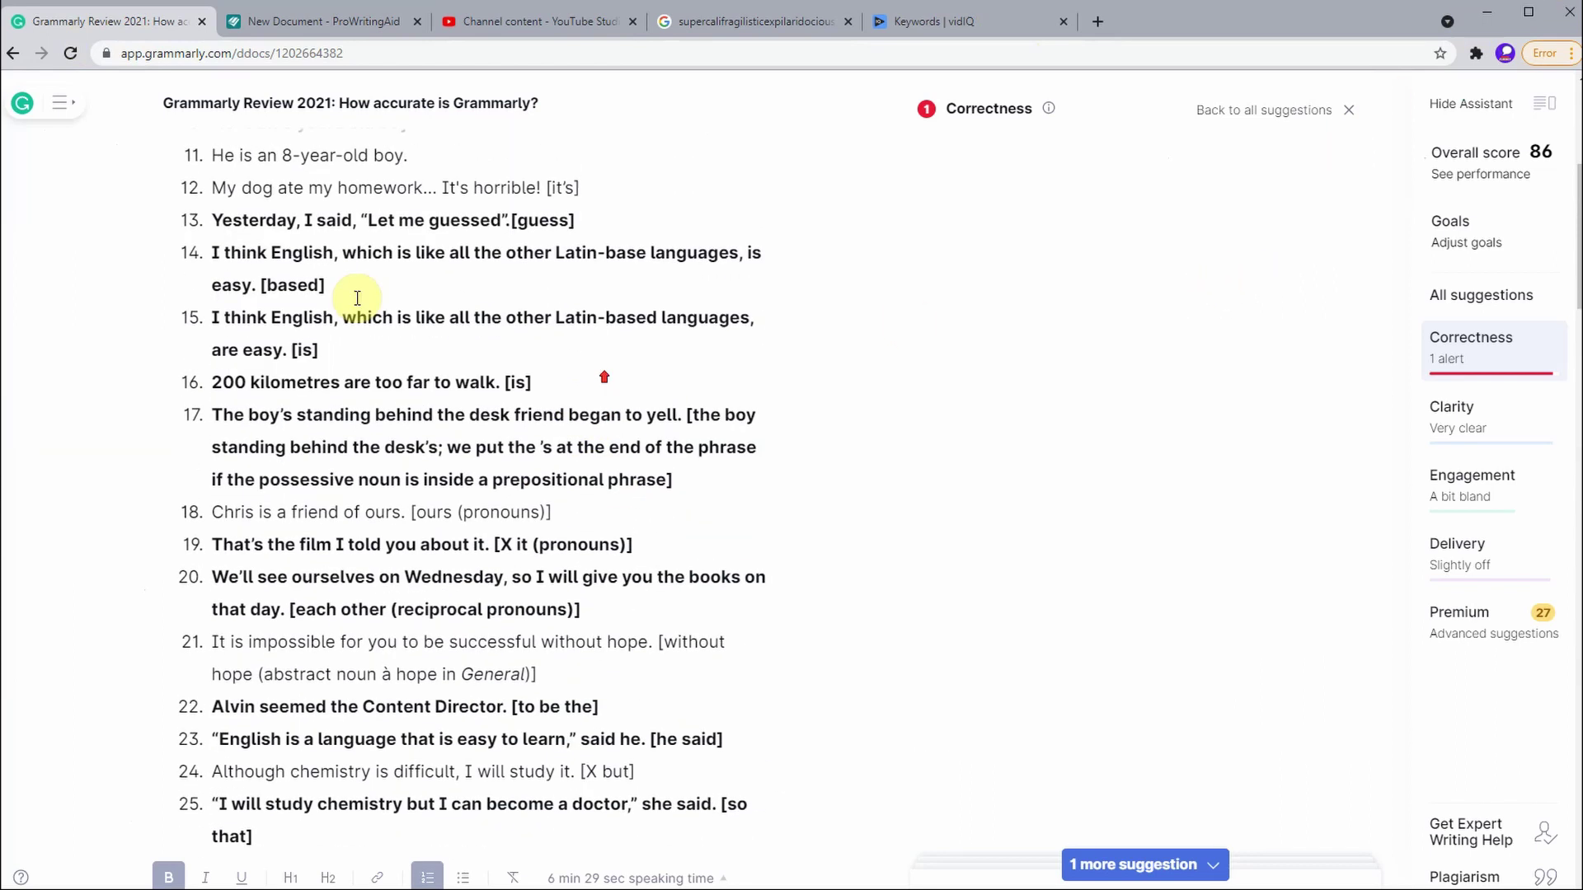
Step: Paste sentences 13–17 into Ginger Writer, check them, and review the guessed → guess correction
left_click_drag(206, 216, 856, 484)
key("ctrl+c")
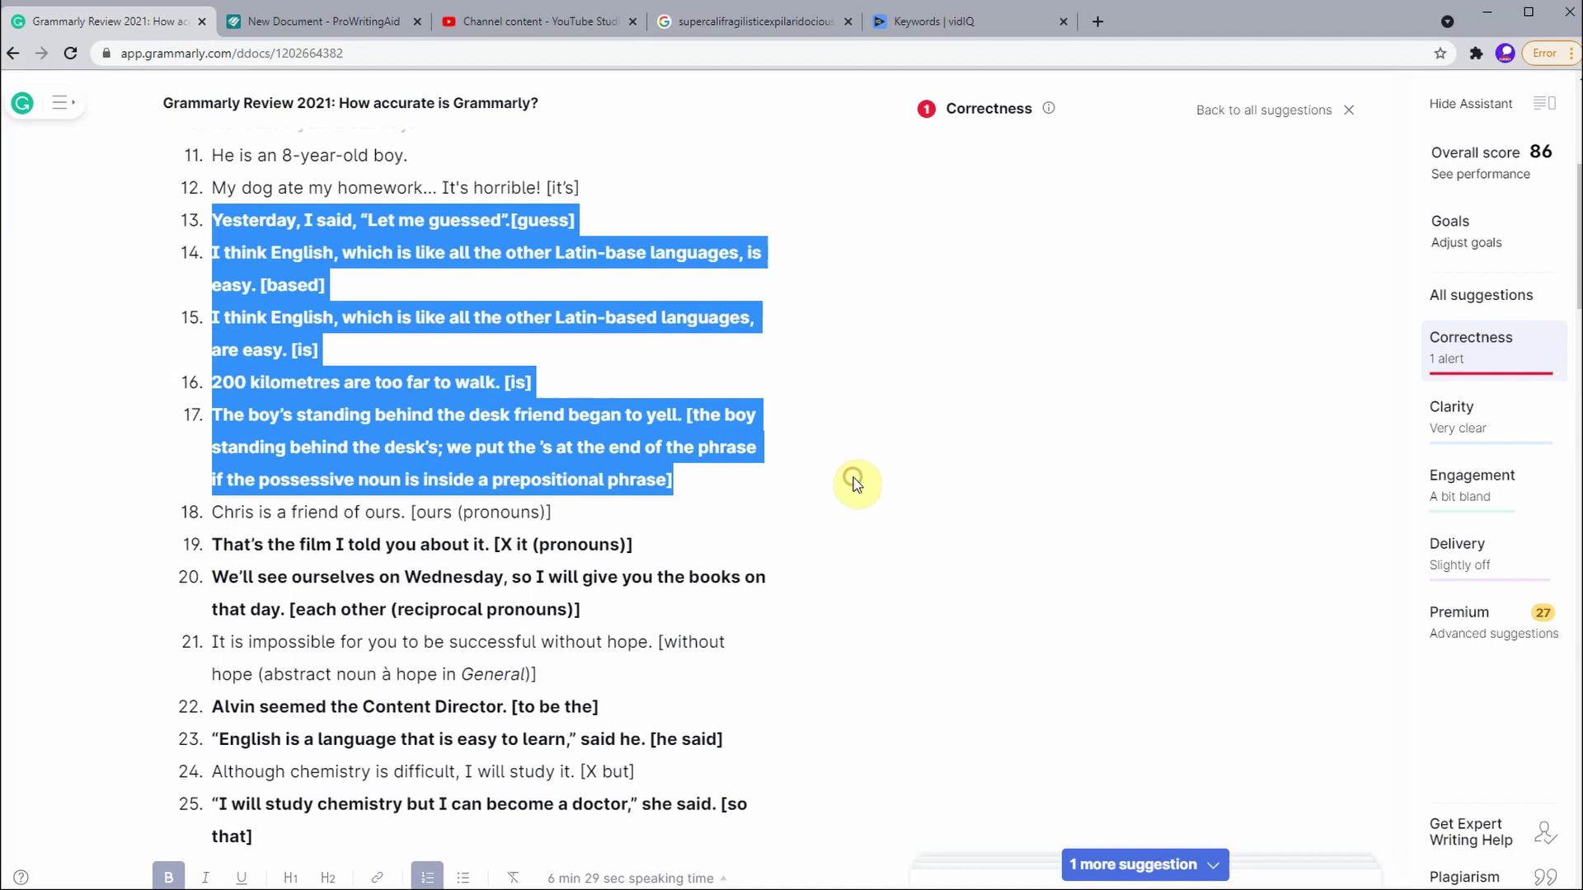
left_click(701, 889)
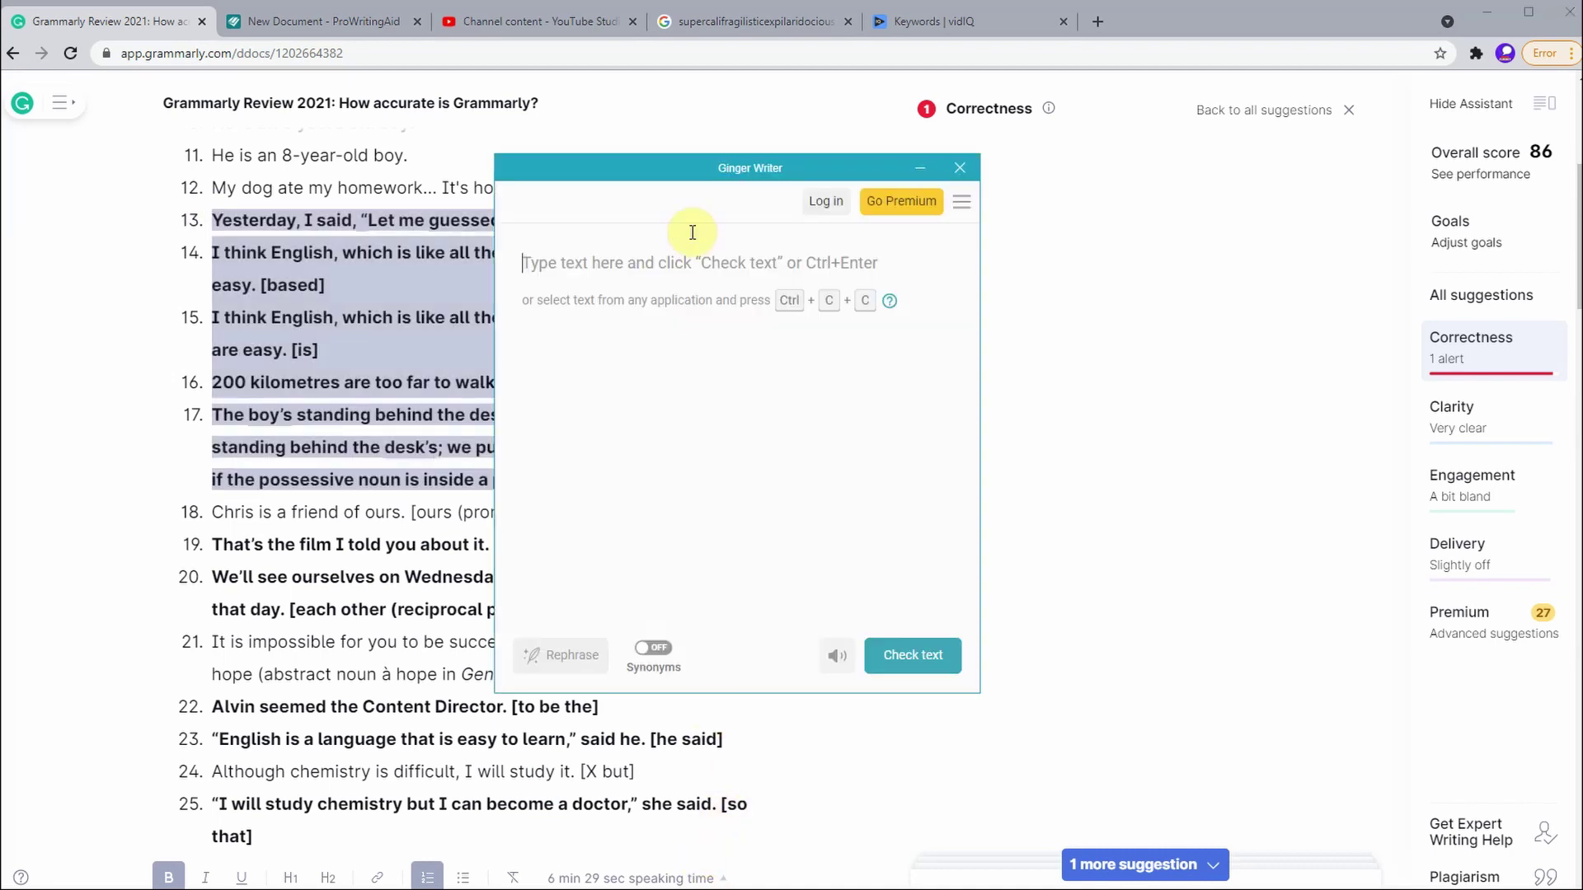
key("ctrl+v")
left_click(929, 658)
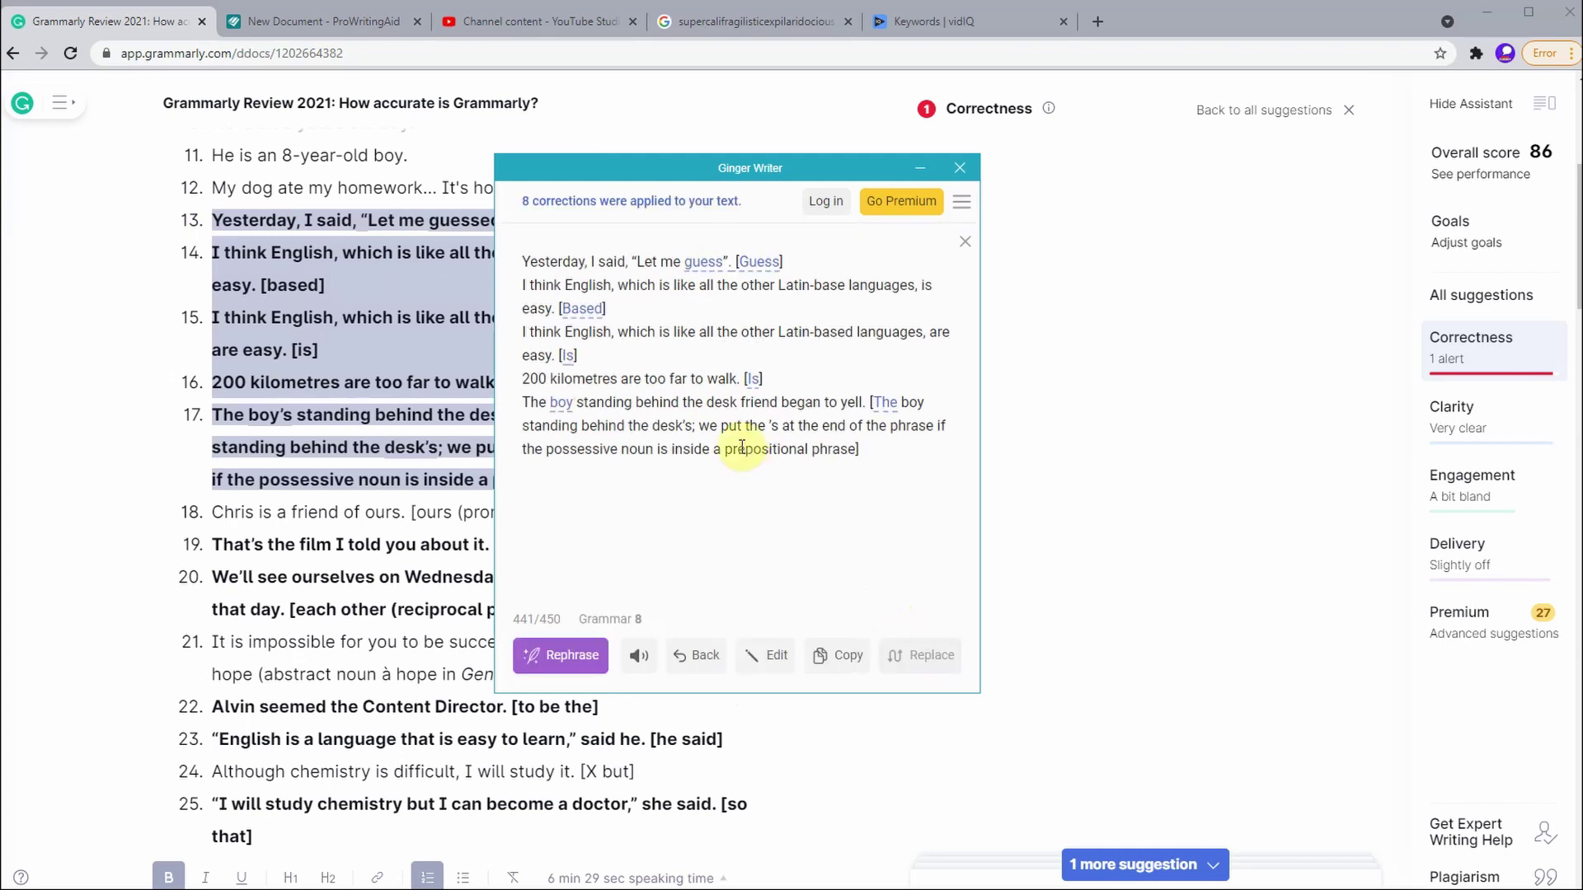
left_click(704, 261)
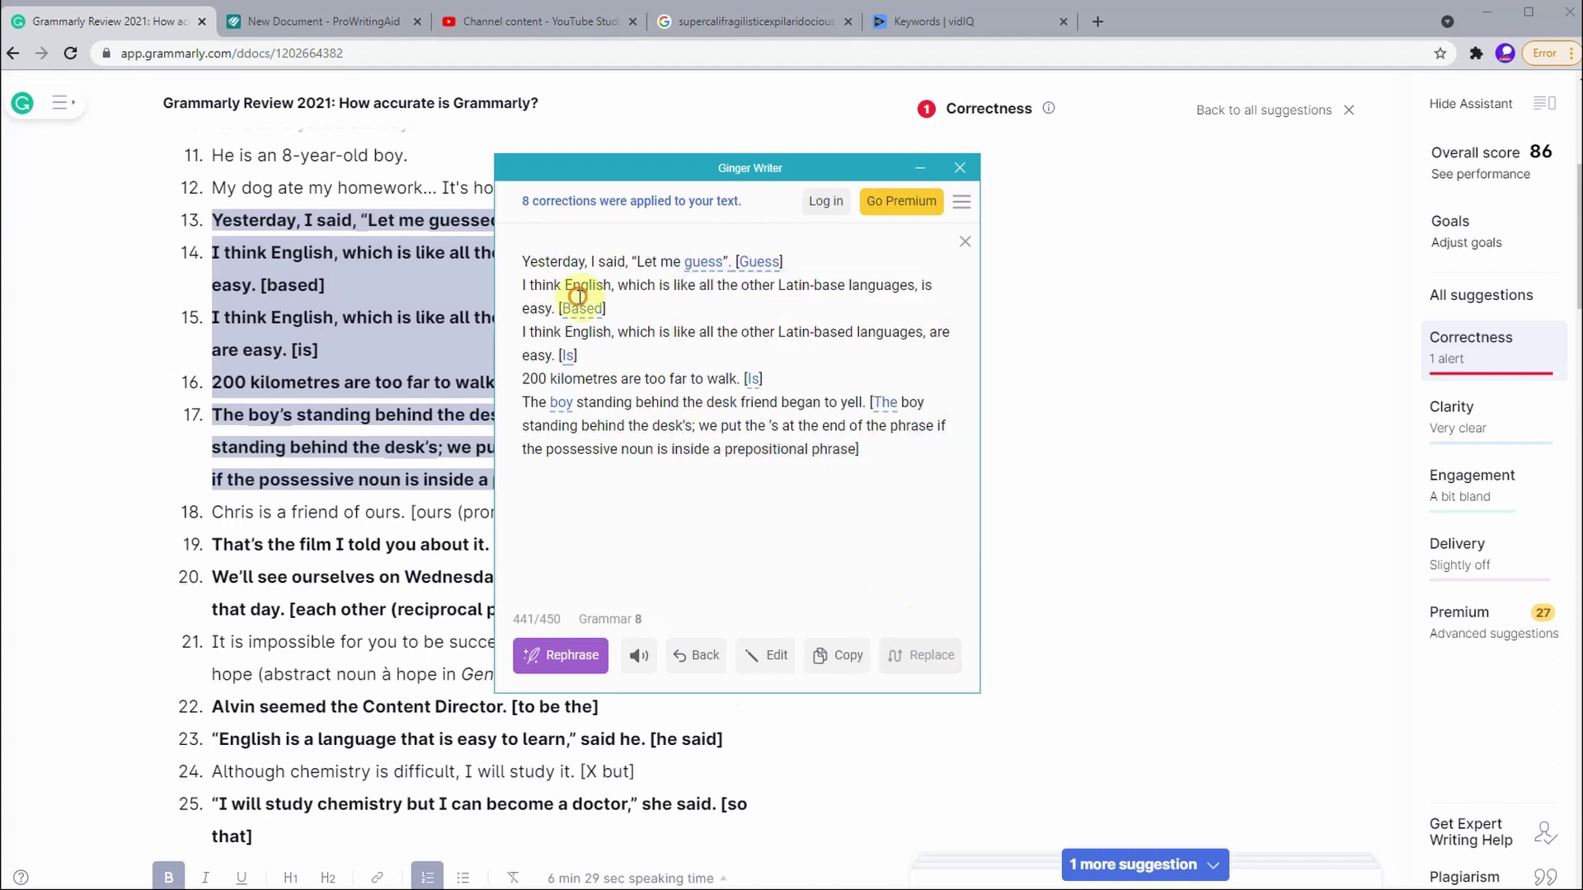
left_click_drag(640, 169, 1028, 171)
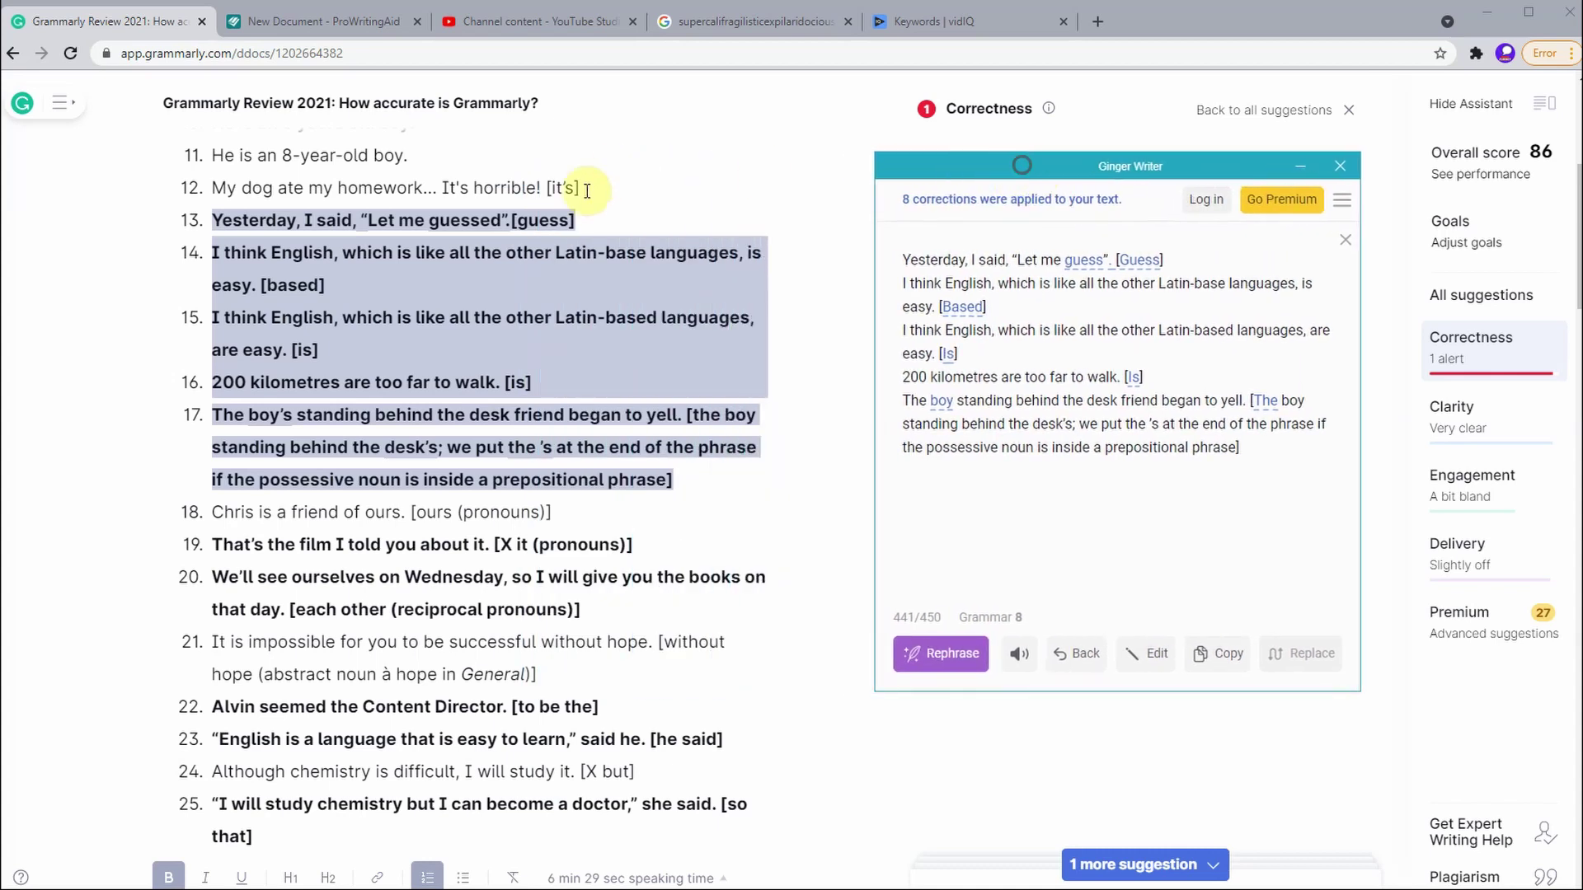
Step: Select sentence 13 in the test document and place the caret at its end
triple_click(546, 221)
left_click(595, 216)
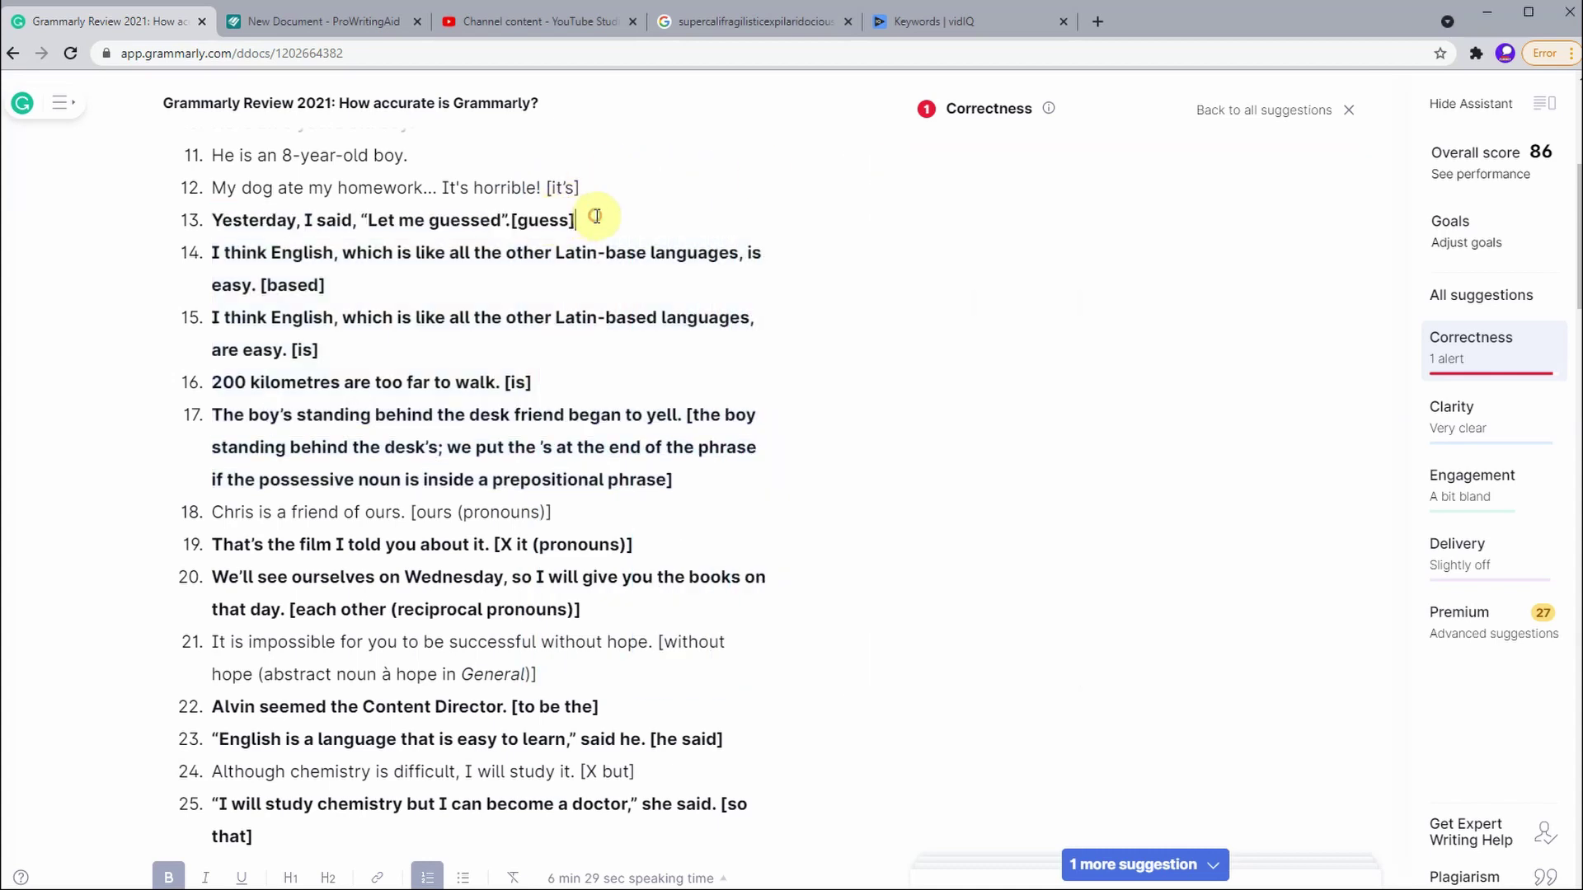